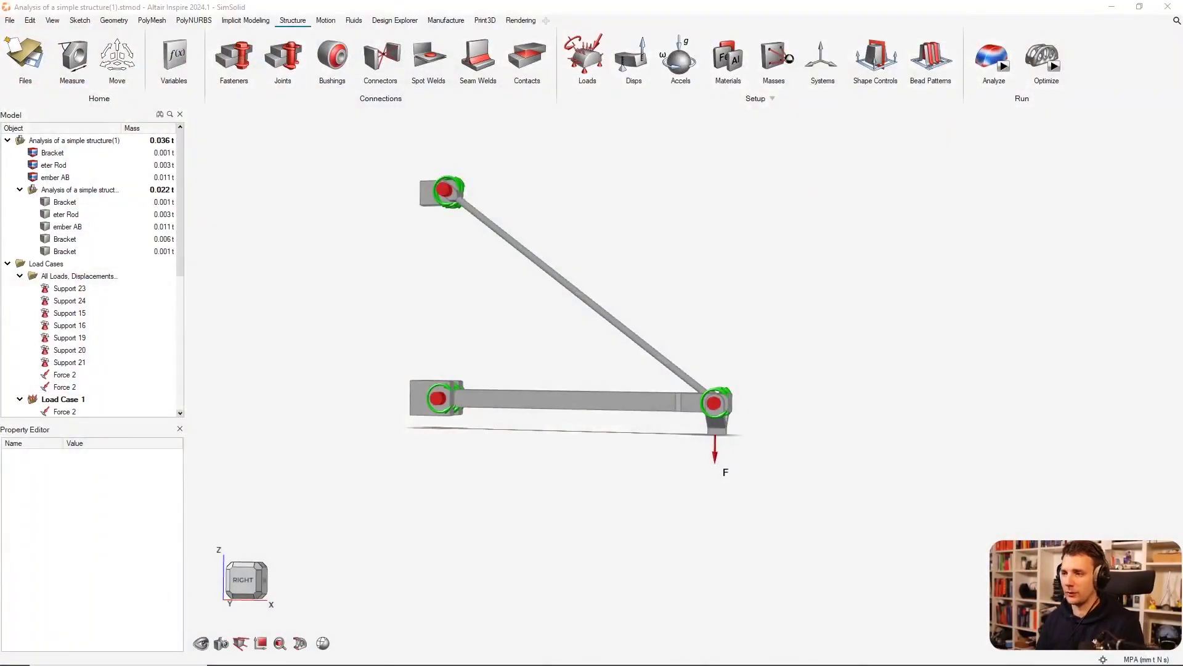
Switch to Example 1.8-1.pdf in Acrobat and scroll through the problem sheet
{"action": "key", "text": "alt+Tab"}
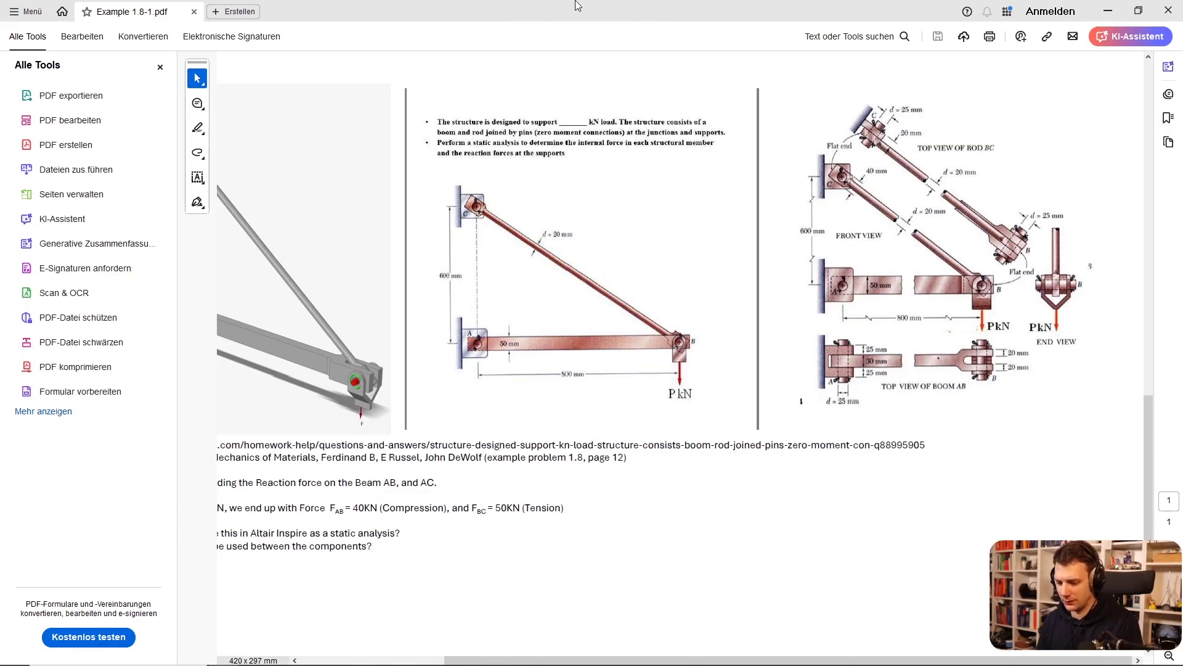
{"action": "scroll", "coordinate": [843, 209], "scroll_direction": "down", "scroll_amount": 4, "text": "ctrl"}
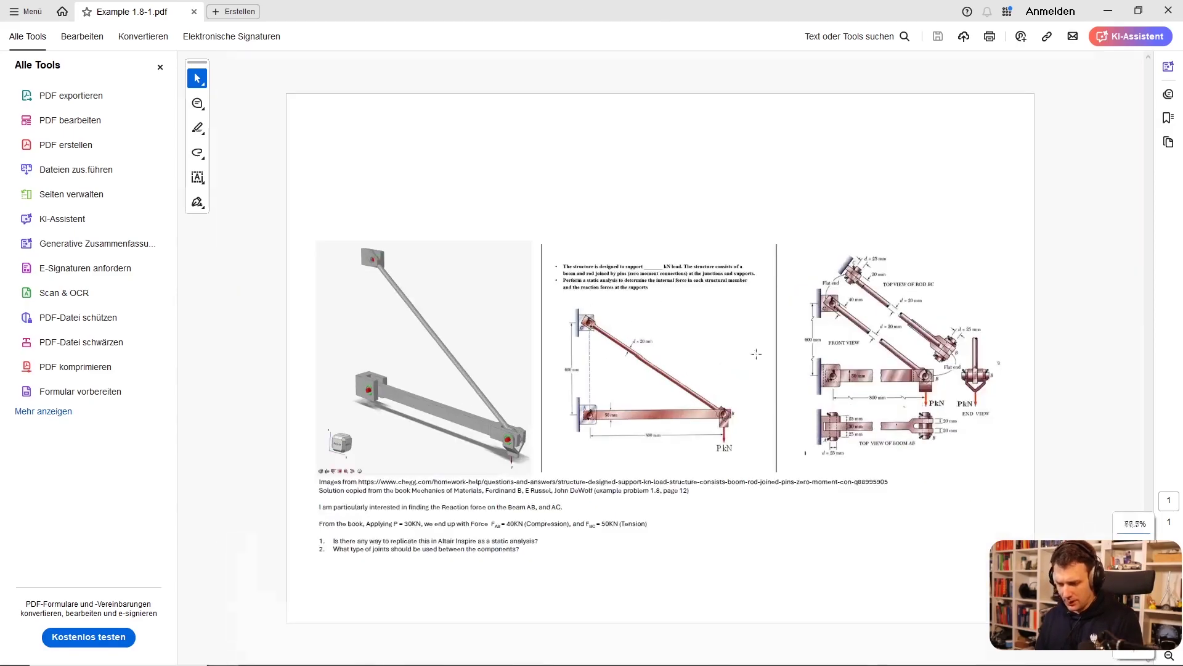
{"action": "scroll", "coordinate": [756, 354], "scroll_direction": "up", "scroll_amount": 5, "text": "ctrl"}
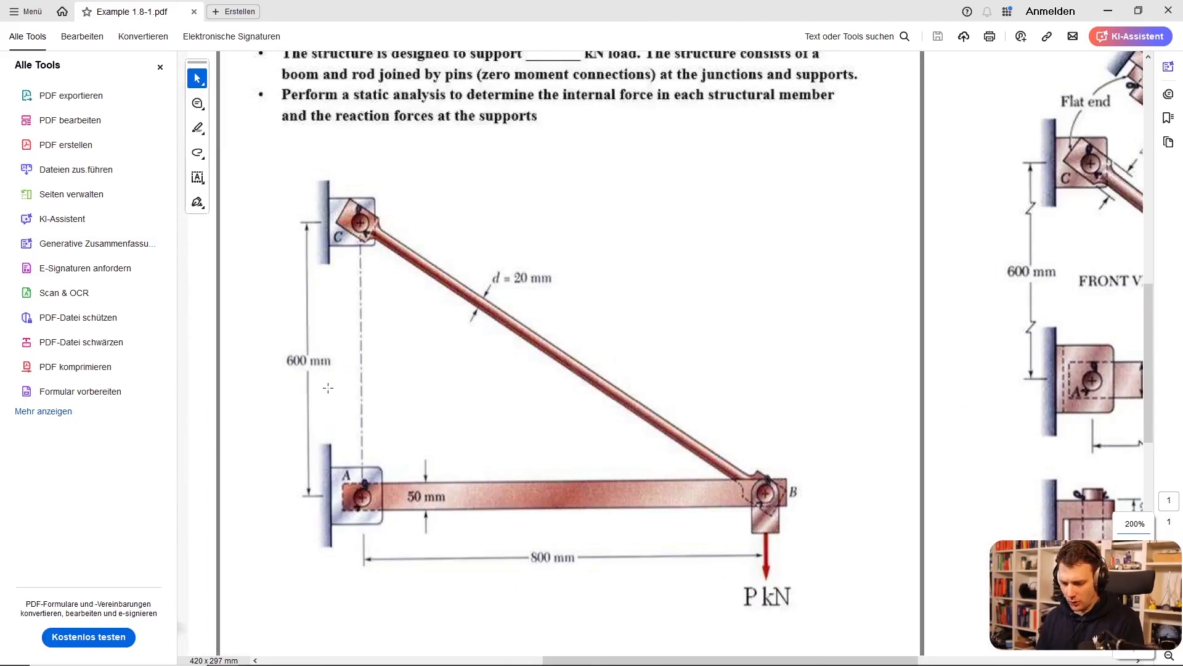
{"action": "scroll", "coordinate": [418, 472], "scroll_direction": "down", "scroll_amount": 2, "text": "ctrl"}
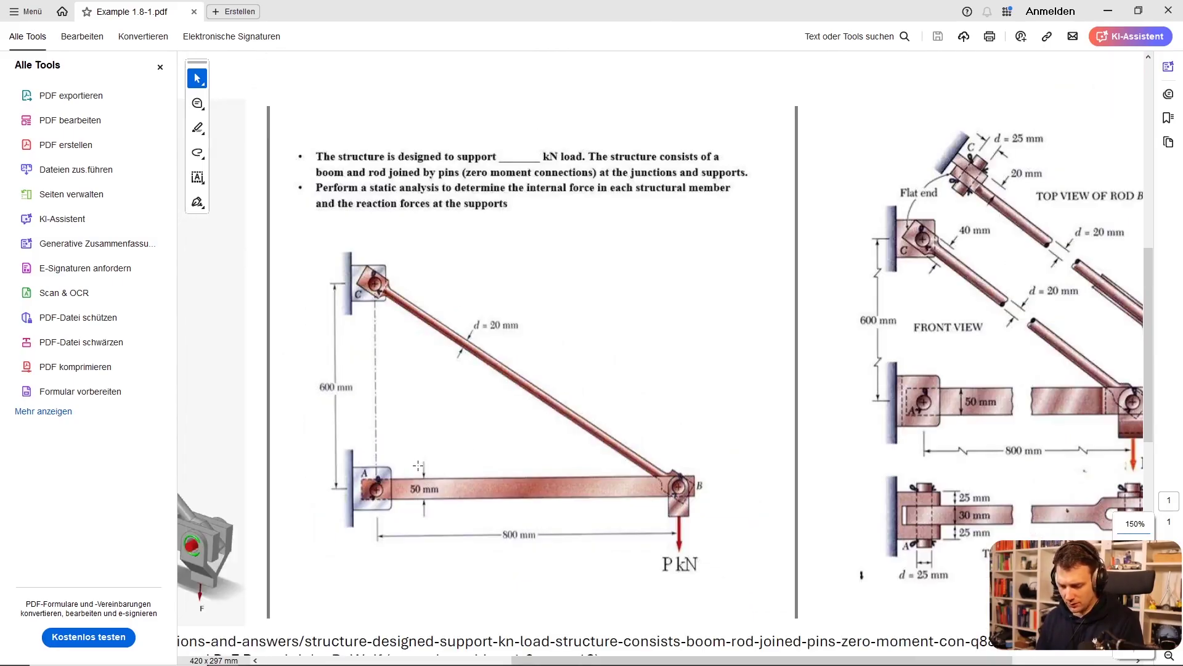
{"action": "scroll", "coordinate": [921, 429], "scroll_direction": "up", "scroll_amount": 4, "text": "ctrl"}
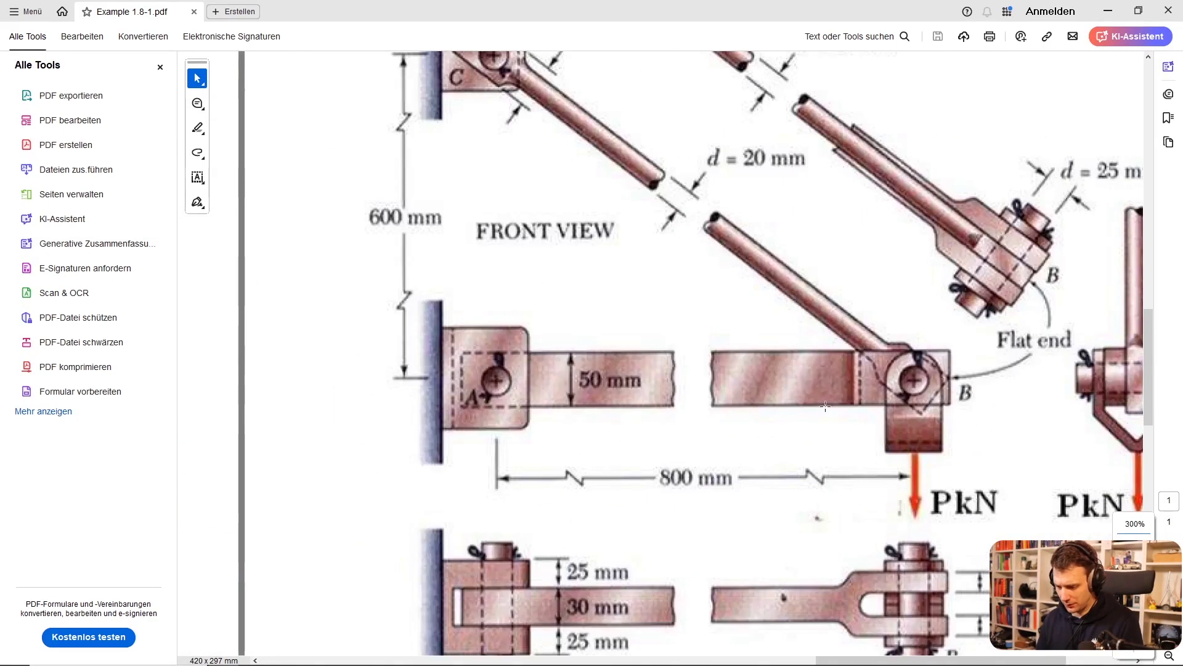
{"action": "scroll", "coordinate": [825, 406], "scroll_direction": "down", "scroll_amount": 1, "text": "ctrl"}
{"action": "scroll", "coordinate": [843, 445], "scroll_direction": "down", "scroll_amount": 2, "text": "ctrl"}
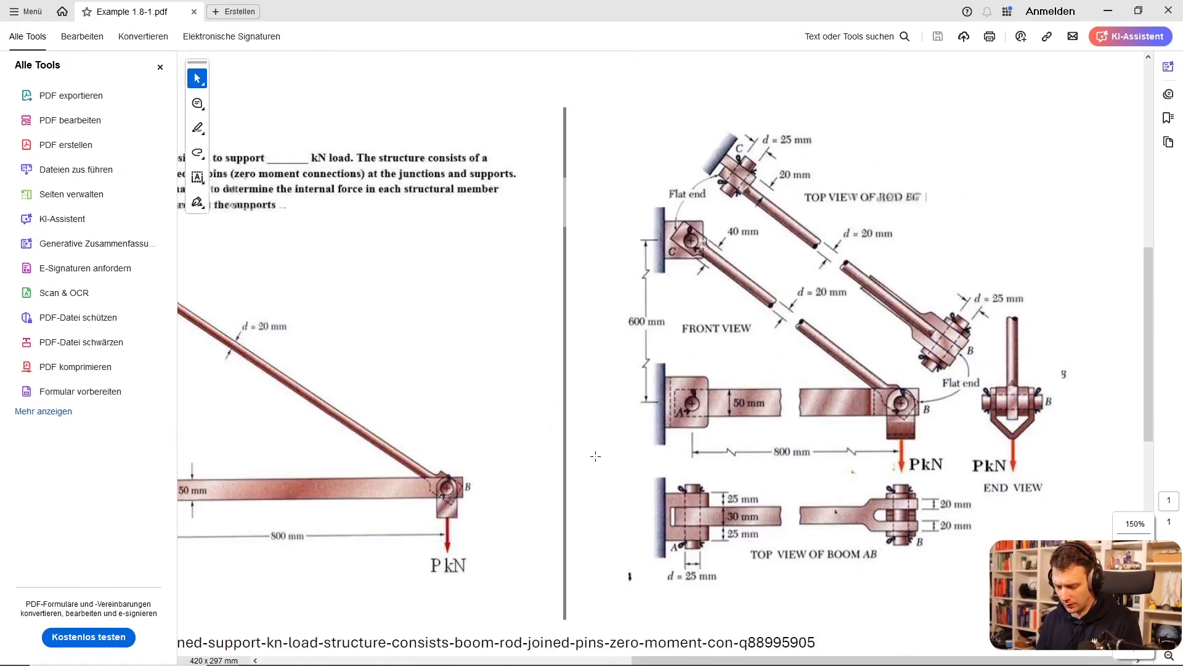
{"action": "scroll", "coordinate": [598, 511], "scroll_direction": "up", "scroll_amount": 1, "text": "ctrl"}
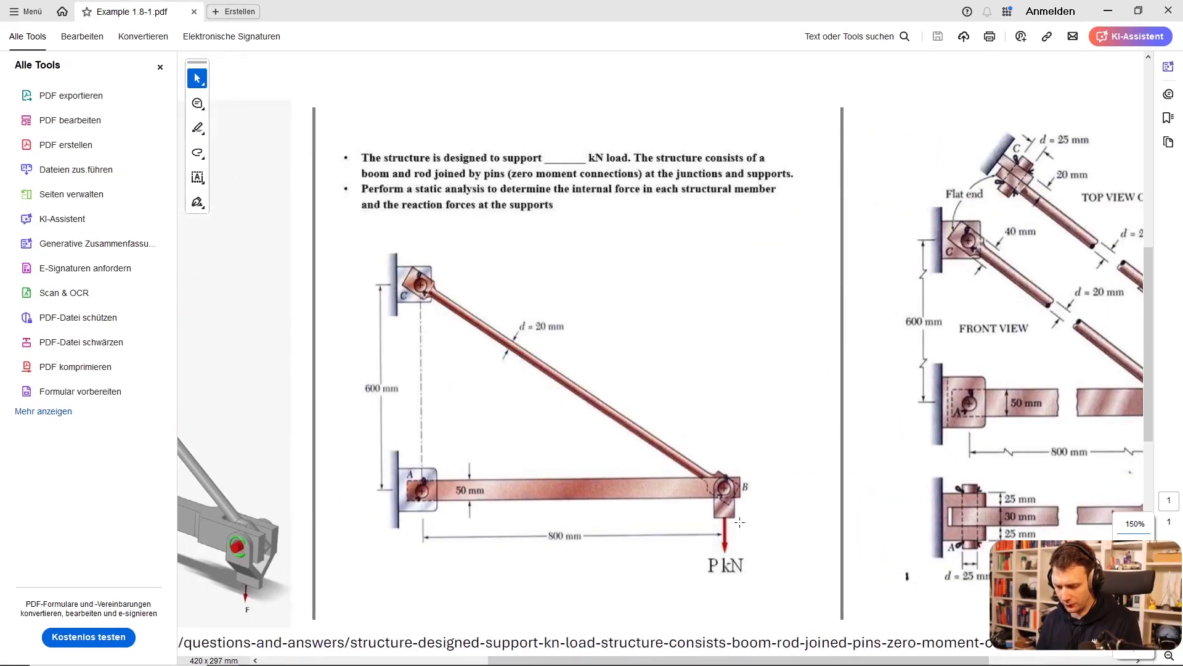
{"action": "scroll", "coordinate": [731, 515], "scroll_direction": "down", "scroll_amount": 2}
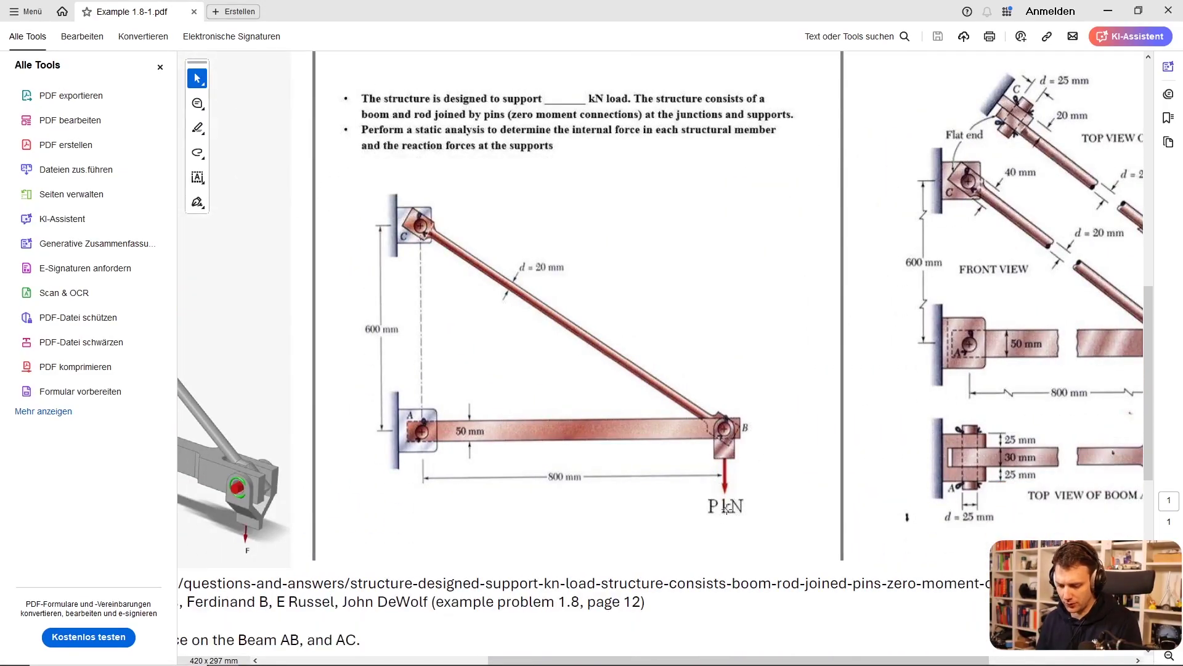
Zoom into the diagrams and scroll to the book answers F_AB = 40KN and F_BC = 50KN
{"action": "left_click_drag", "start_coordinate": [762, 462], "coordinate": [764, 524]}
{"action": "left_click", "coordinate": [725, 492]}
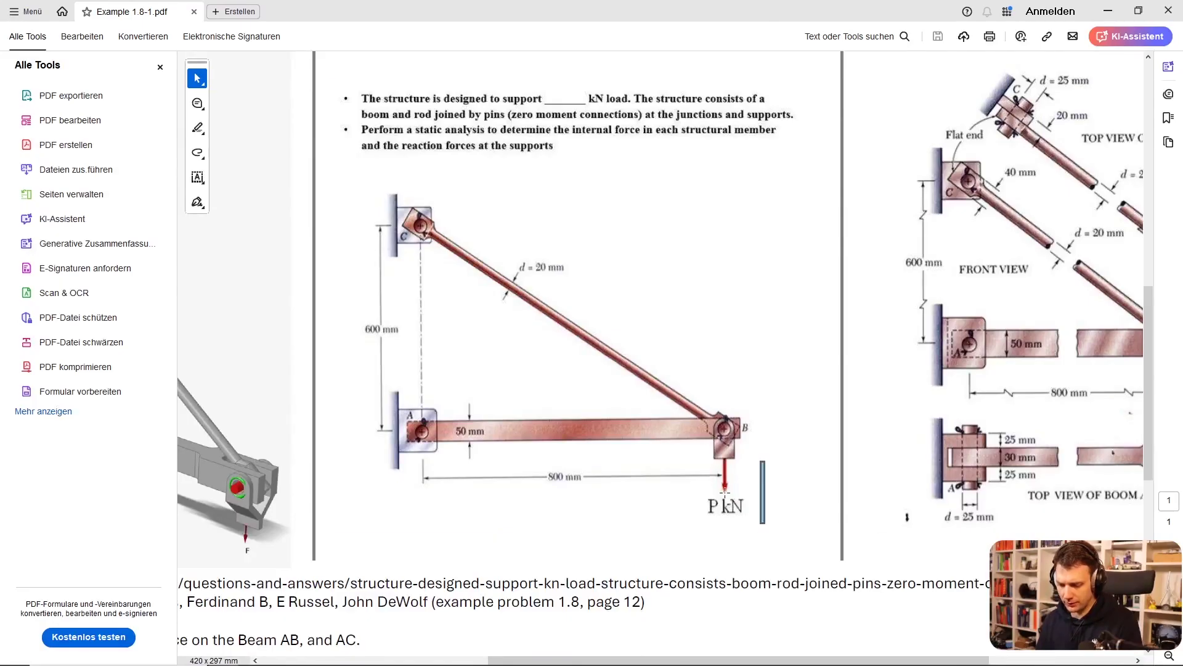
{"action": "left_click", "coordinate": [732, 521]}
{"action": "left_click_drag", "start_coordinate": [733, 553], "coordinate": [734, 555]}
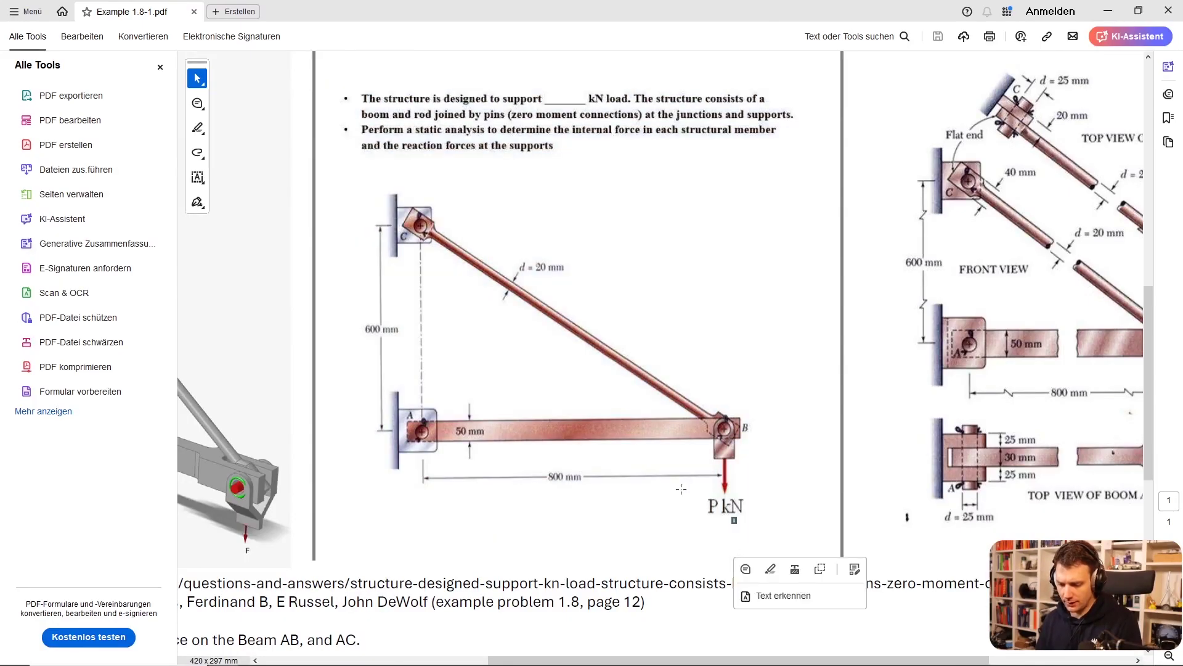
{"action": "left_click", "coordinate": [708, 506]}
{"action": "left_click", "coordinate": [415, 429]}
{"action": "left_click", "coordinate": [424, 432]}
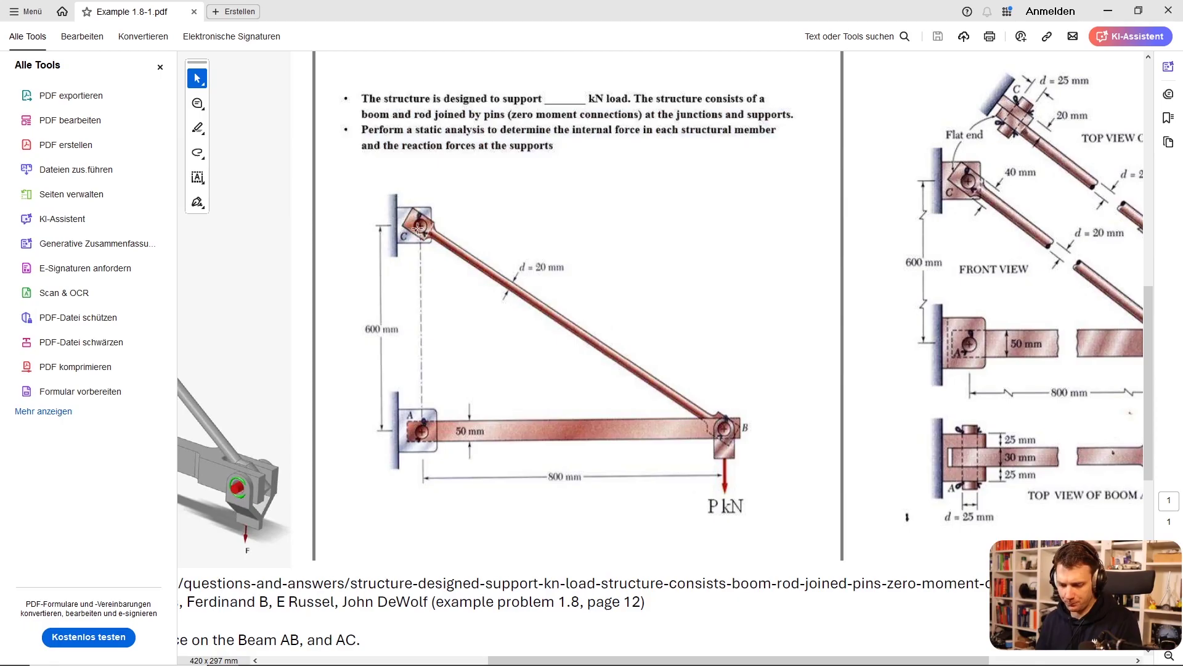
{"action": "scroll", "coordinate": [431, 388], "scroll_direction": "down", "scroll_amount": 4}
{"action": "scroll", "coordinate": [683, 566], "scroll_direction": "left", "scroll_amount": 10}
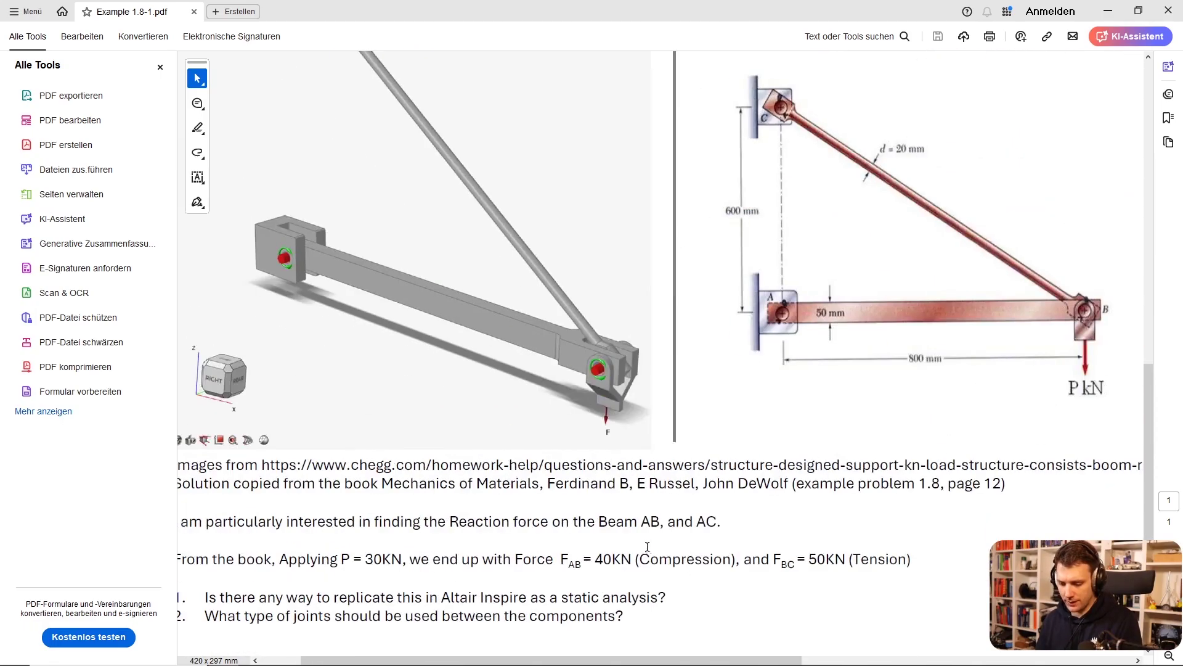
{"action": "scroll", "coordinate": [653, 508], "scroll_direction": "down", "scroll_amount": 2}
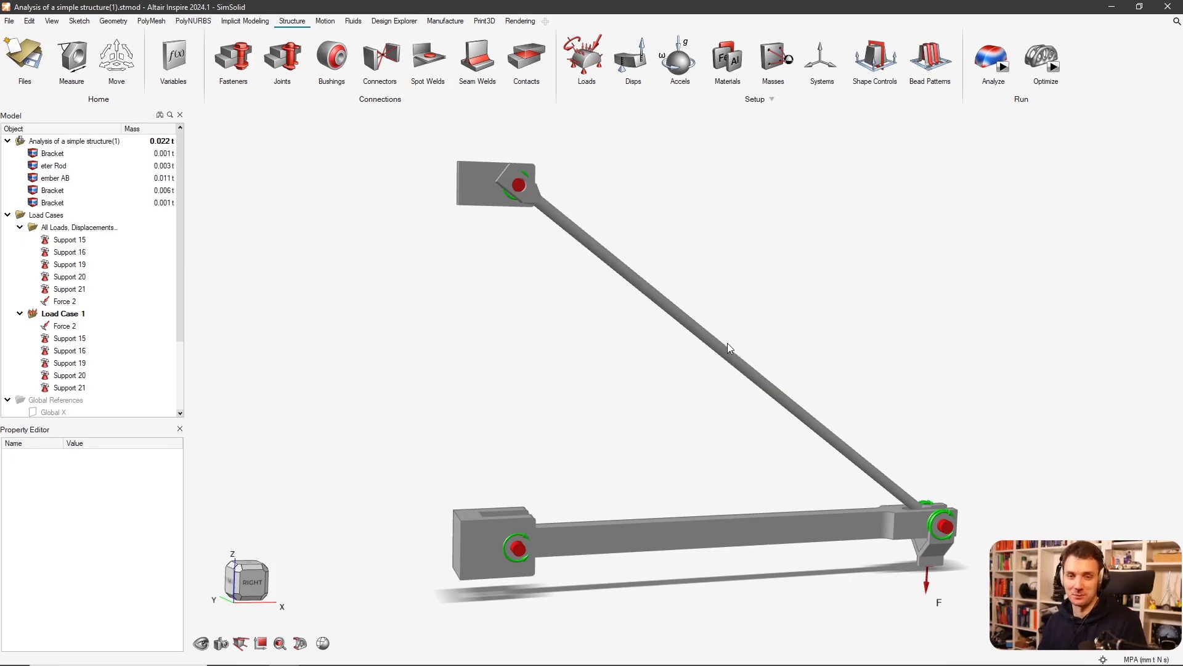
Orbit and pan the Inspire view to inspect boom AB, the rod, brackets, five supports and force F
{"action": "right_click_drag", "start_coordinate": [575, 367], "coordinate": [684, 296]}
{"action": "middle_click_drag", "start_coordinate": [684, 296], "coordinate": [832, 433]}
{"action": "right_click_drag", "start_coordinate": [832, 433], "coordinate": [625, 370]}
{"action": "scroll", "coordinate": [801, 415], "scroll_direction": "up", "scroll_amount": 3}
{"action": "right_click_drag", "start_coordinate": [706, 276], "coordinate": [424, 180]}
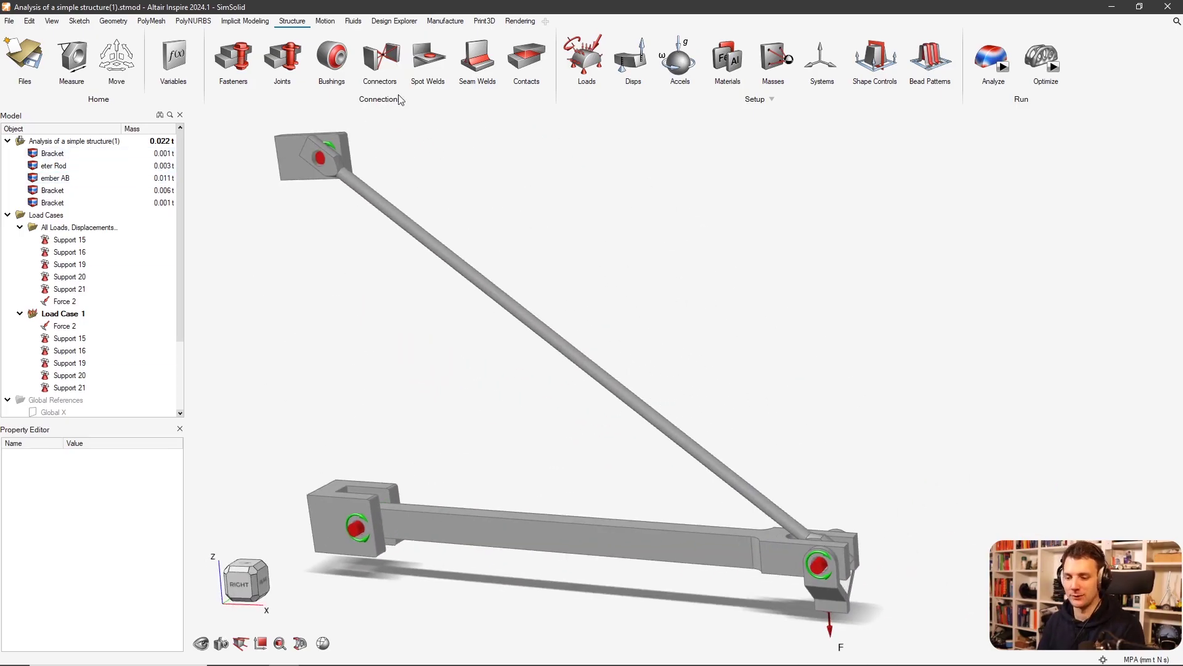
Run Analyze Motion, continue past the overconstrained warning, and stop it at 6.73 s
{"action": "left_click", "coordinate": [327, 21]}
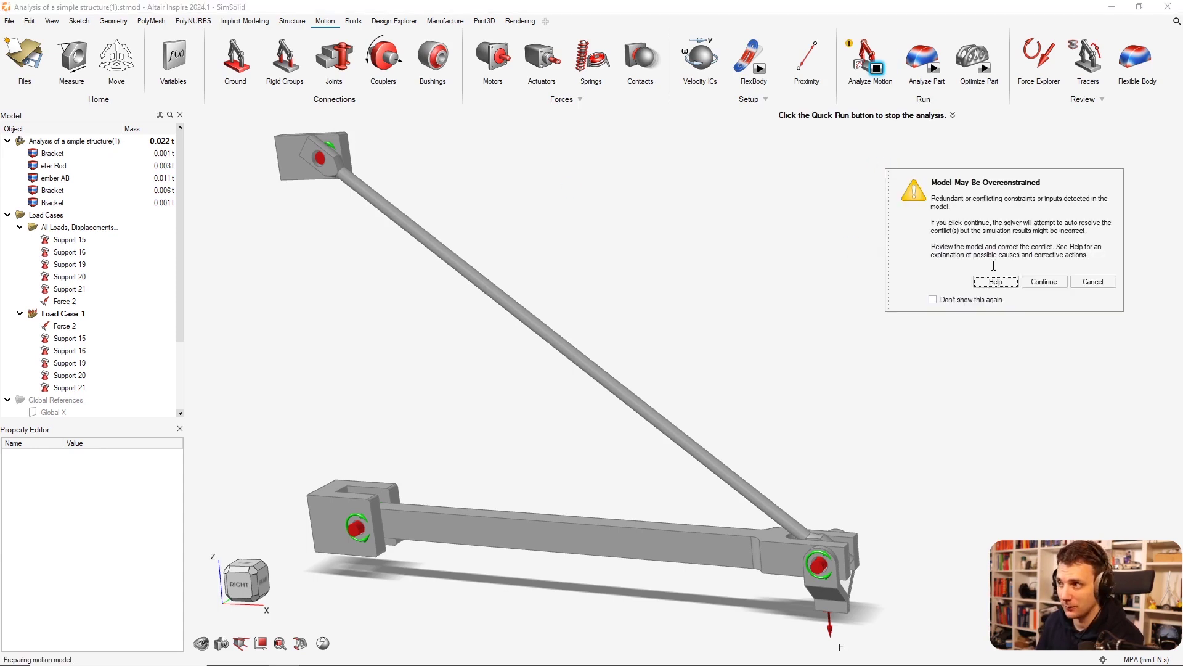
{"action": "left_click", "coordinate": [1043, 282]}
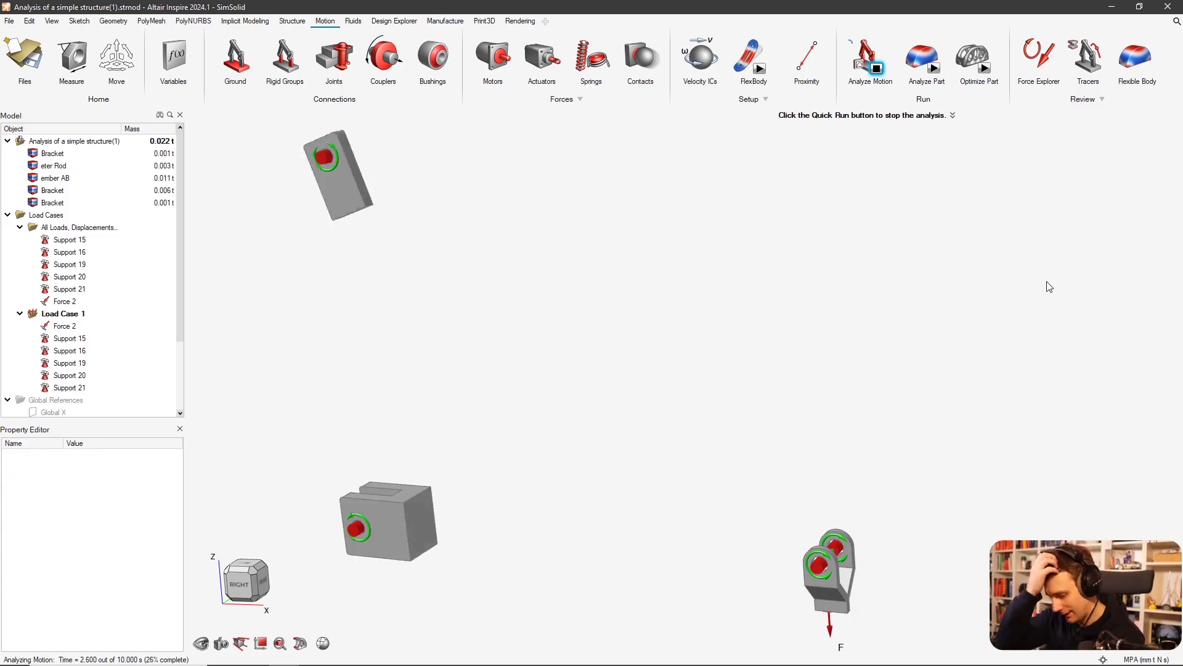
{"action": "left_click", "coordinate": [876, 66]}
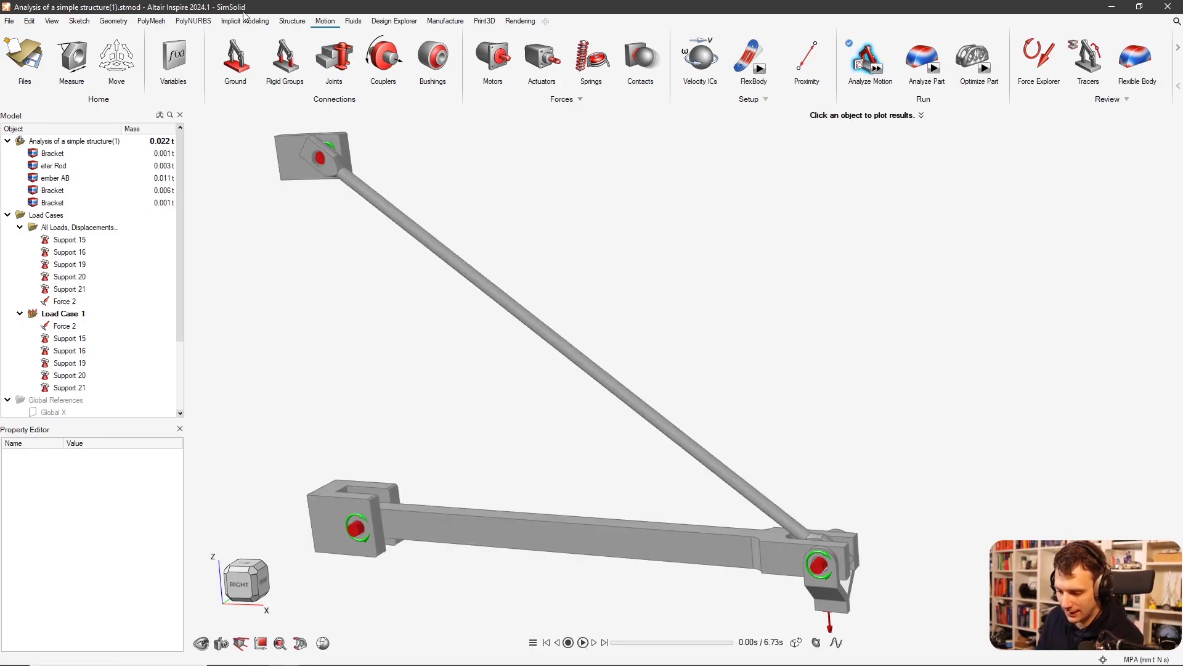
{"action": "scroll", "coordinate": [666, 267], "scroll_direction": "up", "scroll_amount": 6}
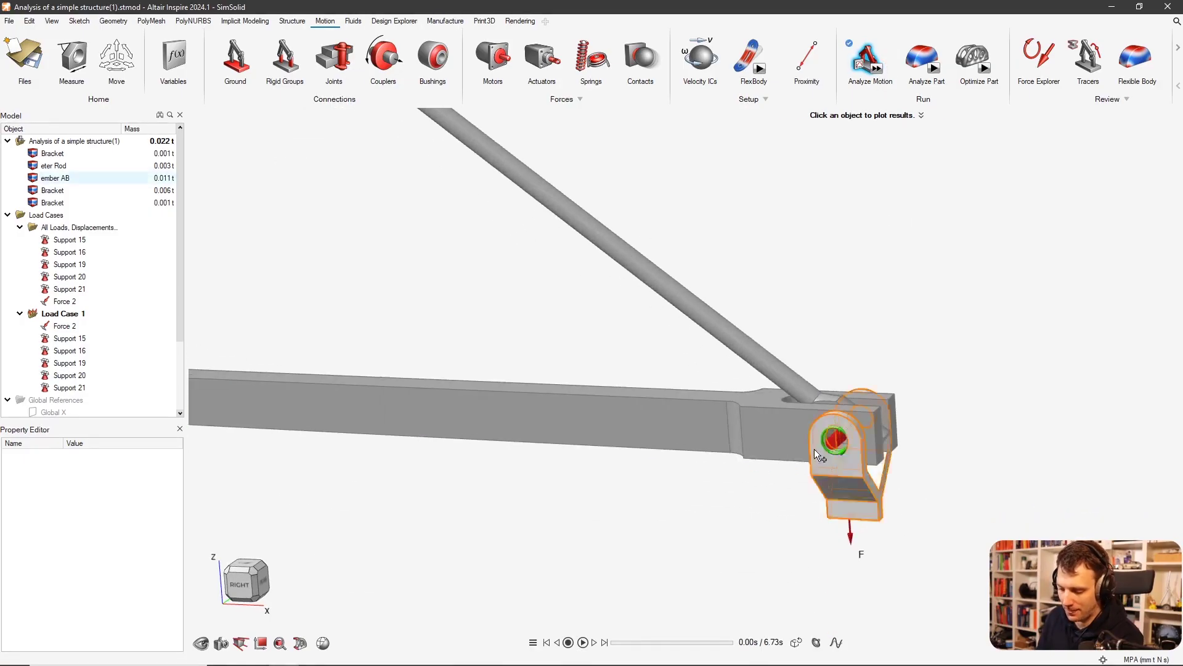
{"action": "middle_click_drag", "start_coordinate": [862, 438], "coordinate": [983, 440]}
{"action": "scroll", "coordinate": [853, 444], "scroll_direction": "up", "scroll_amount": 8}
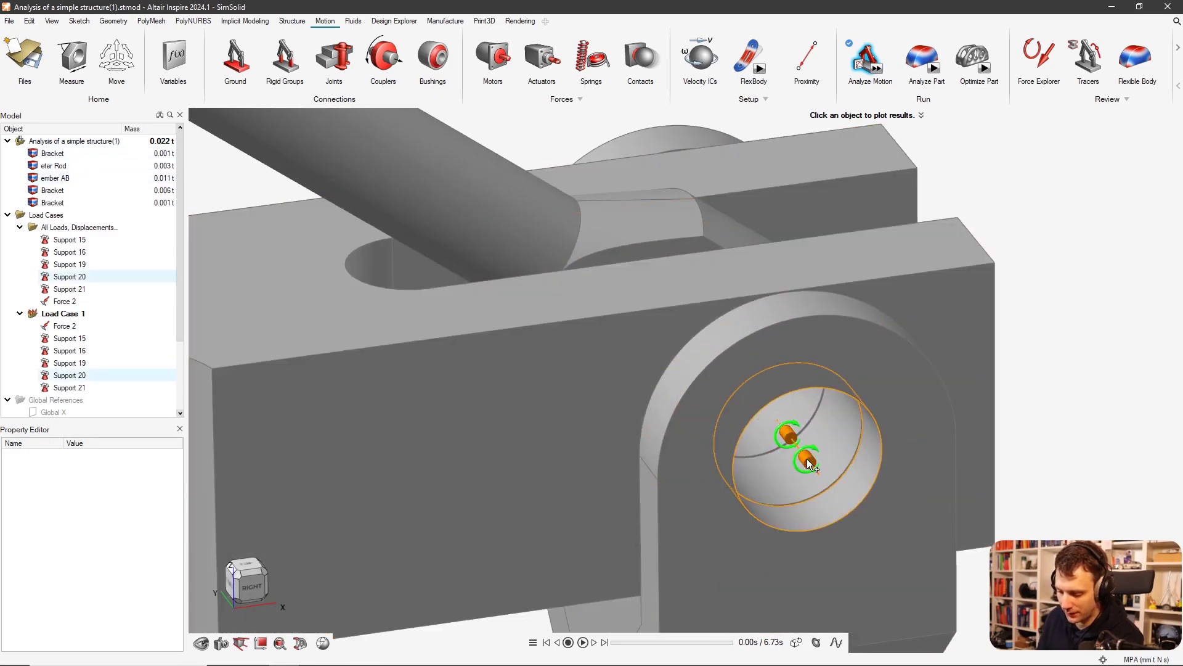
{"action": "left_click", "coordinate": [809, 463]}
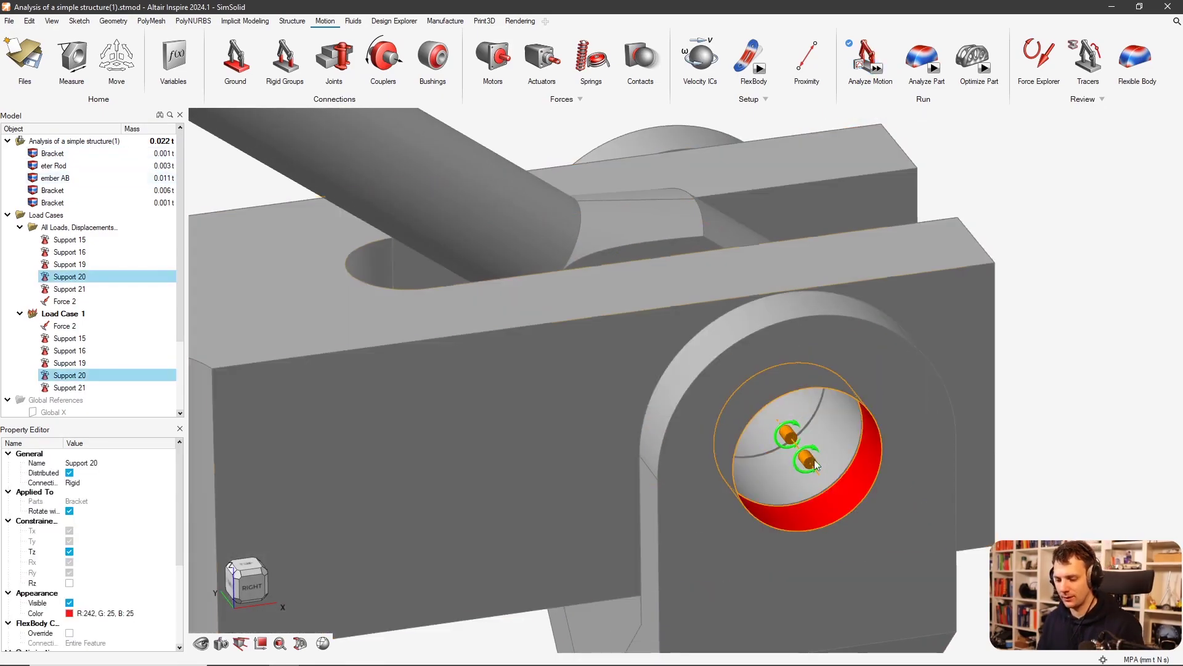
{"action": "middle_click_drag", "start_coordinate": [816, 465], "coordinate": [749, 442]}
{"action": "scroll", "coordinate": [761, 449], "scroll_direction": "down", "scroll_amount": 3}
{"action": "right_click_drag", "start_coordinate": [748, 442], "coordinate": [806, 288]}
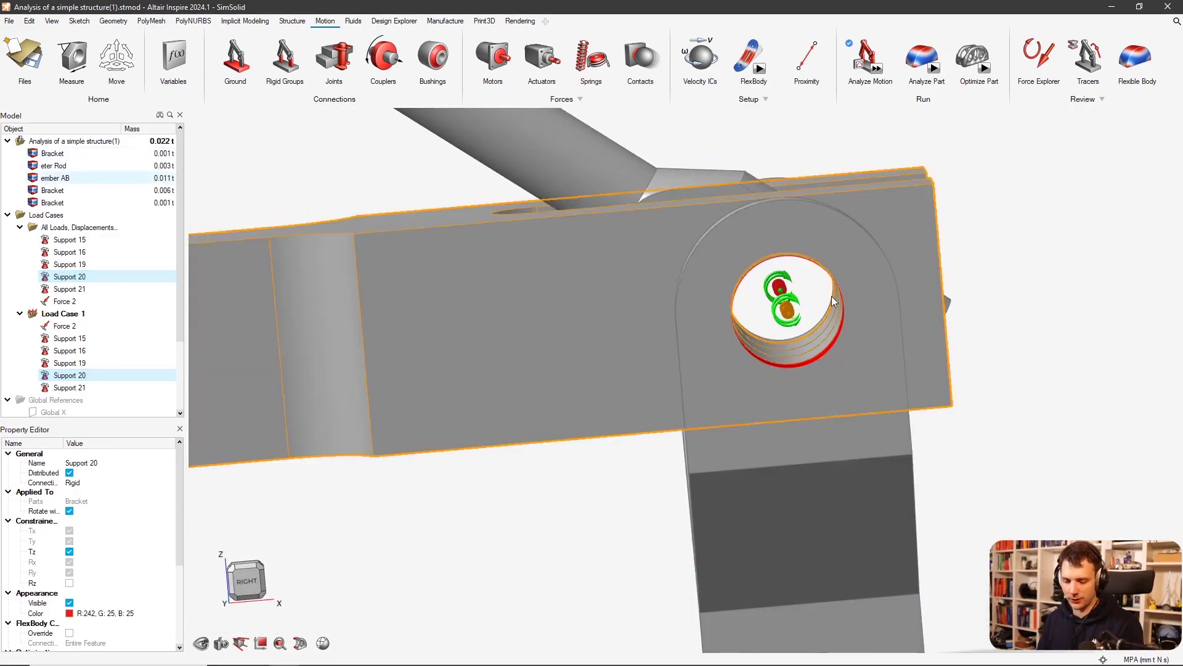
{"action": "scroll", "coordinate": [801, 302], "scroll_direction": "down", "scroll_amount": 5}
{"action": "right_click_drag", "start_coordinate": [484, 362], "coordinate": [1057, 347]}
{"action": "scroll", "coordinate": [775, 322], "scroll_direction": "down", "scroll_amount": 2}
{"action": "right_click_drag", "start_coordinate": [552, 356], "coordinate": [607, 359]}
{"action": "right_click_drag", "start_coordinate": [663, 409], "coordinate": [694, 349]}
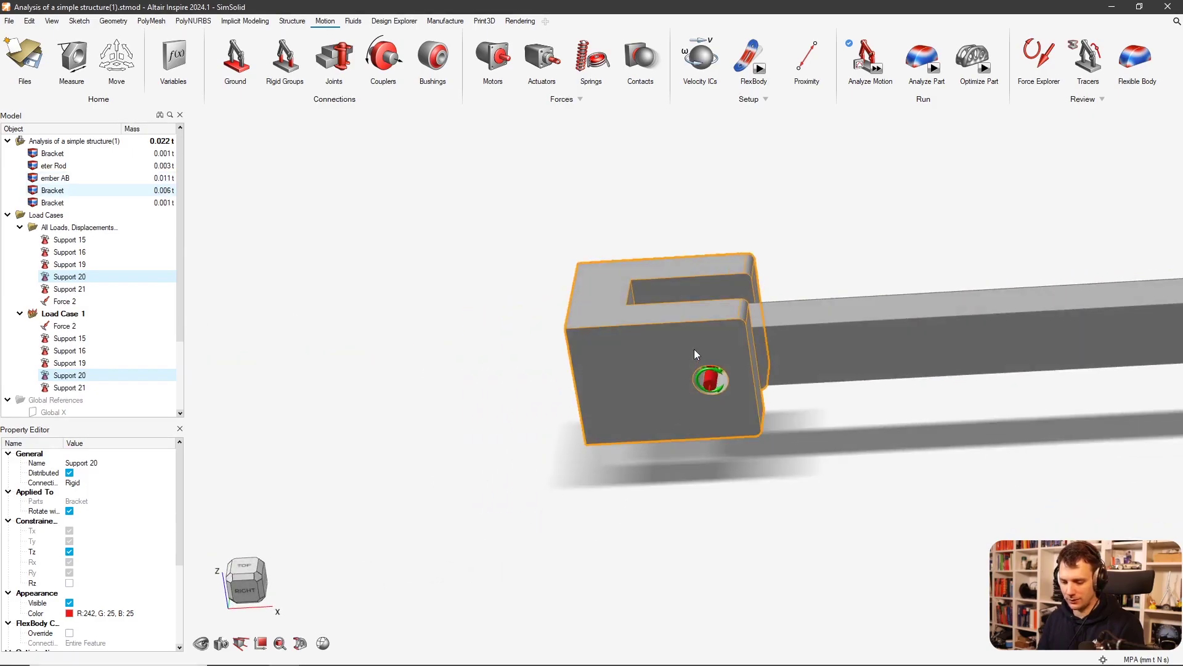
{"action": "scroll", "coordinate": [677, 396], "scroll_direction": "down", "scroll_amount": 8}
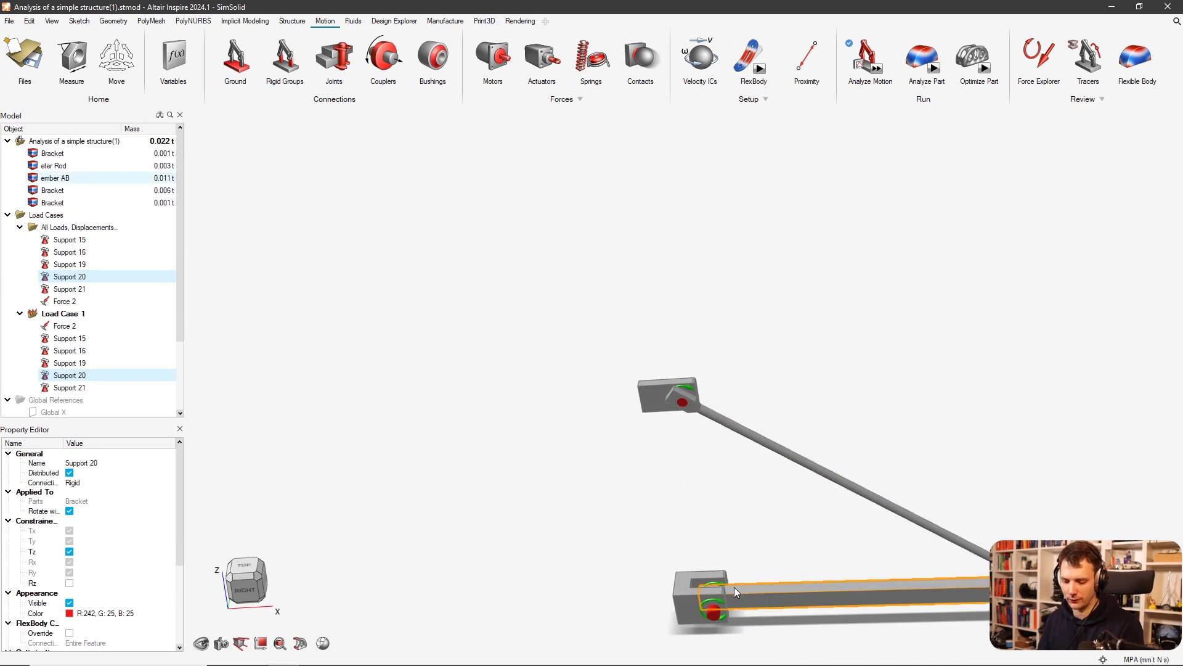
{"action": "scroll", "coordinate": [712, 515], "scroll_direction": "up", "scroll_amount": 2}
{"action": "middle_click_drag", "start_coordinate": [711, 500], "coordinate": [681, 449]}
{"action": "right_click_drag", "start_coordinate": [684, 453], "coordinate": [464, 279]}
{"action": "middle_click_drag", "start_coordinate": [464, 279], "coordinate": [465, 290]}
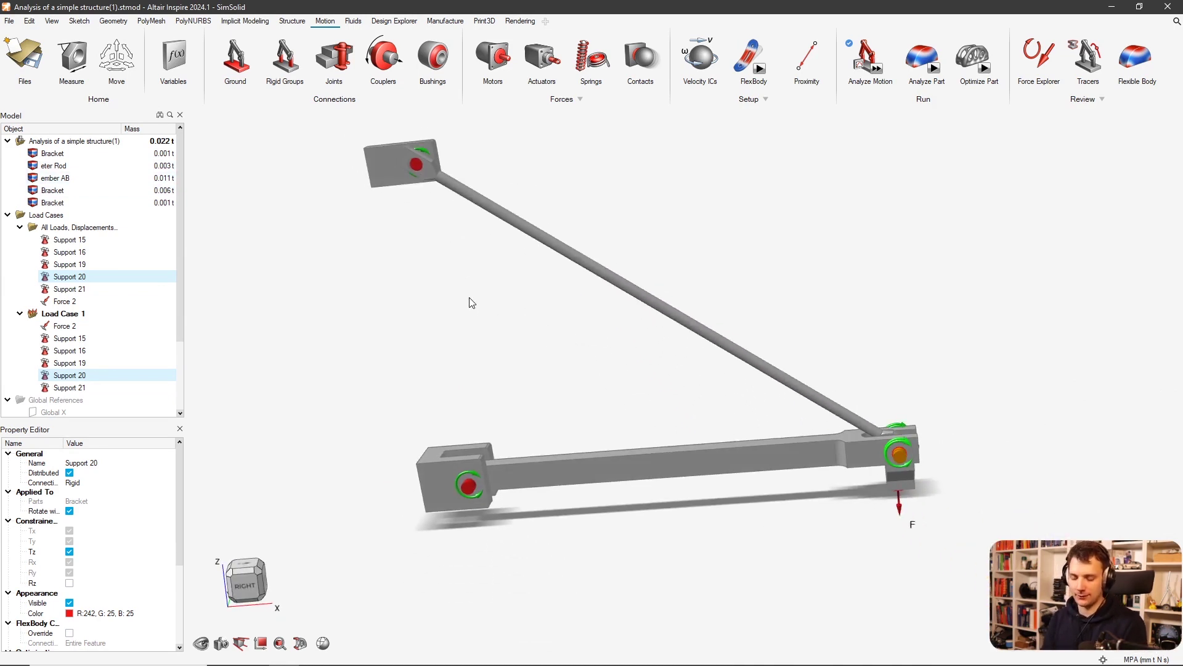
{"action": "left_click", "coordinate": [922, 203]}
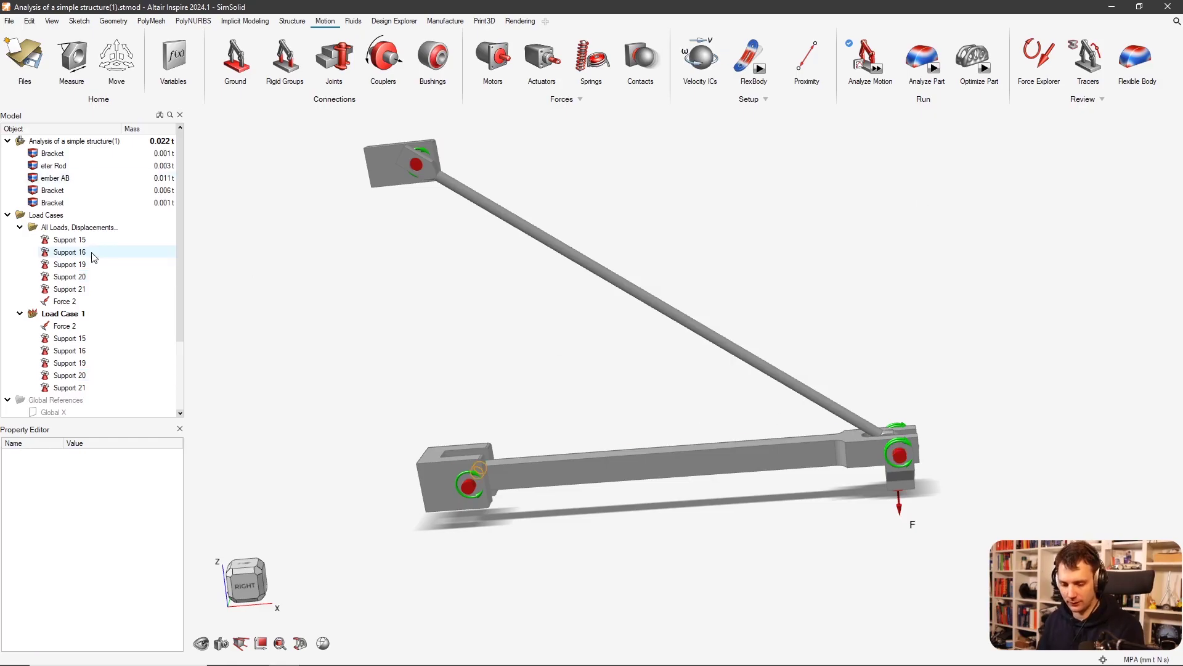
Delete the five supports, Support 15 through Support 21
{"action": "left_click", "coordinate": [70, 239]}
{"action": "left_click", "coordinate": [85, 278], "text": "shift"}
{"action": "left_click", "coordinate": [85, 290], "text": "shift"}
{"action": "key", "text": "Delete"}
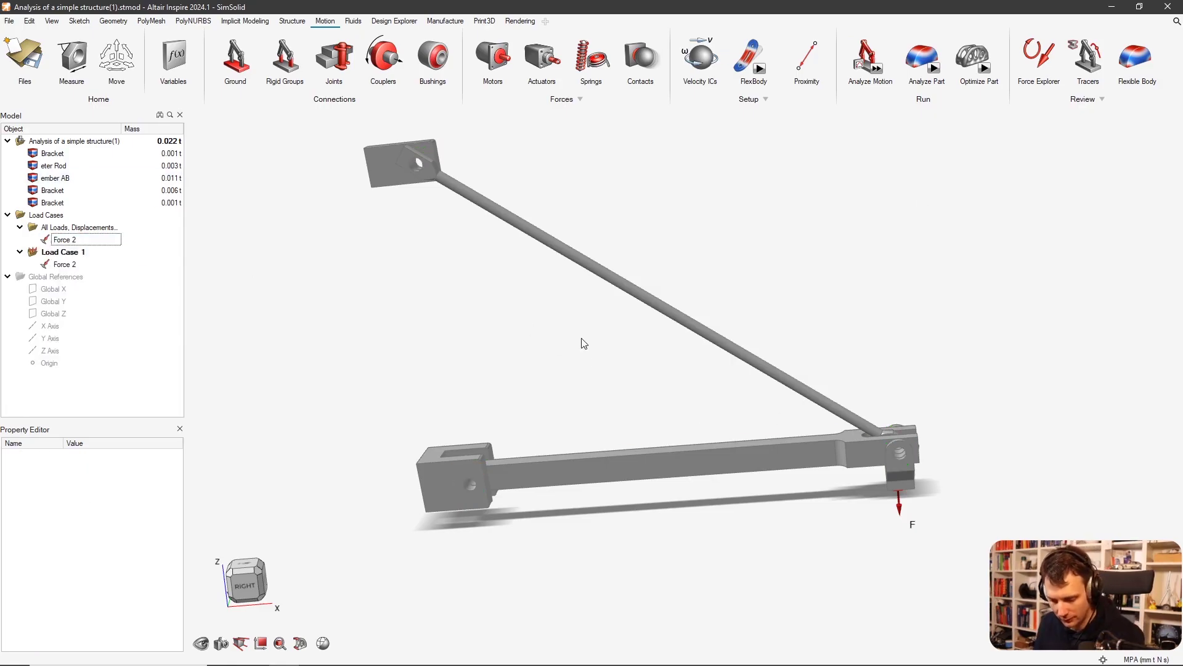
Create a pin joint through the detected aligned hole at the boom's loaded bracket end
{"action": "right_click_drag", "start_coordinate": [617, 388], "coordinate": [422, 289]}
{"action": "scroll", "coordinate": [679, 428], "scroll_direction": "up", "scroll_amount": 2}
{"action": "scroll", "coordinate": [760, 389], "scroll_direction": "up", "scroll_amount": 3}
{"action": "middle_click_drag", "start_coordinate": [727, 340], "coordinate": [718, 296]}
{"action": "scroll", "coordinate": [721, 216], "scroll_direction": "up", "scroll_amount": 1}
{"action": "middle_click_drag", "start_coordinate": [721, 216], "coordinate": [649, 249]}
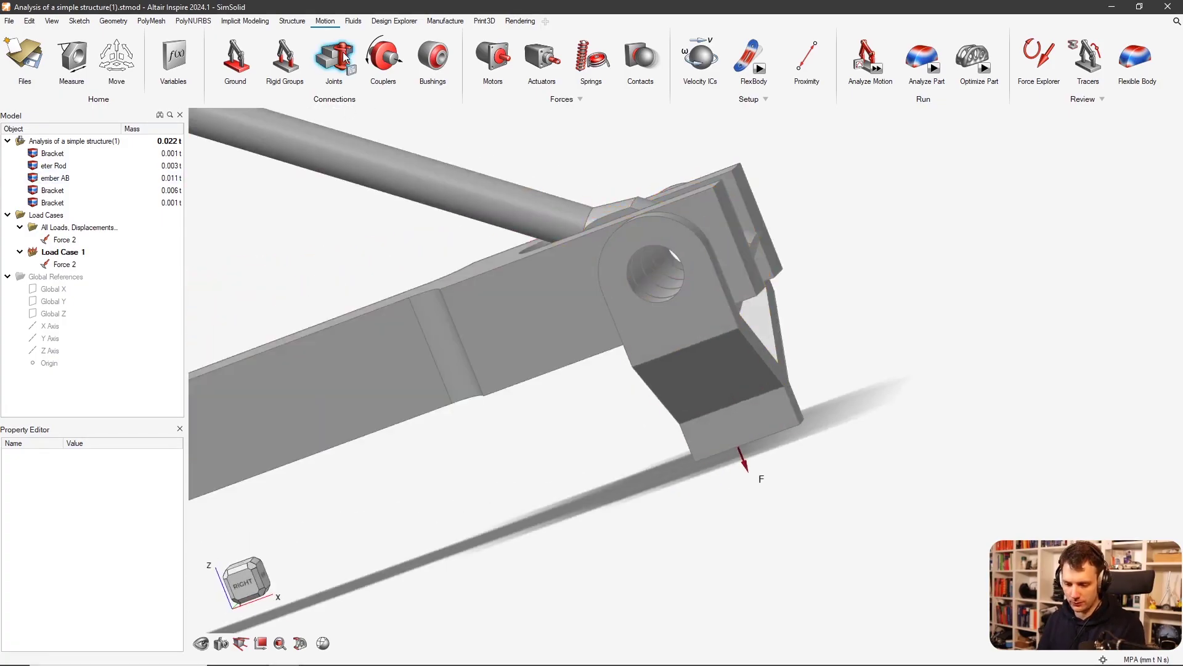
{"action": "left_click", "coordinate": [346, 60]}
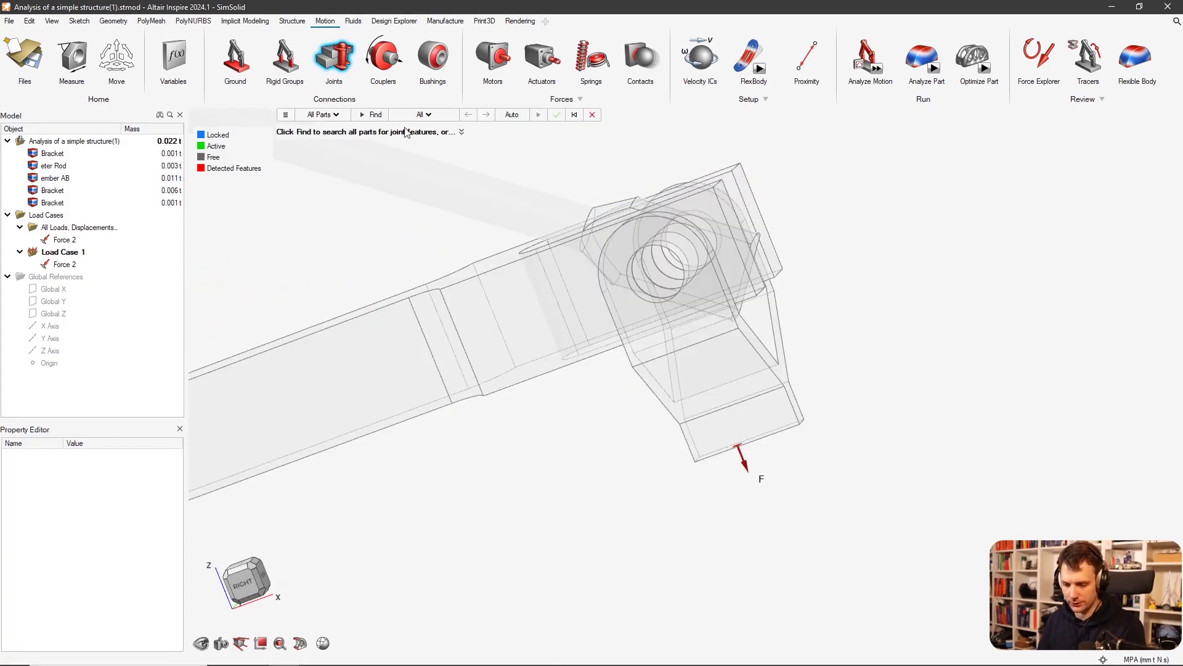
{"action": "left_click", "coordinate": [374, 115]}
{"action": "right_click_drag", "start_coordinate": [546, 220], "coordinate": [664, 320]}
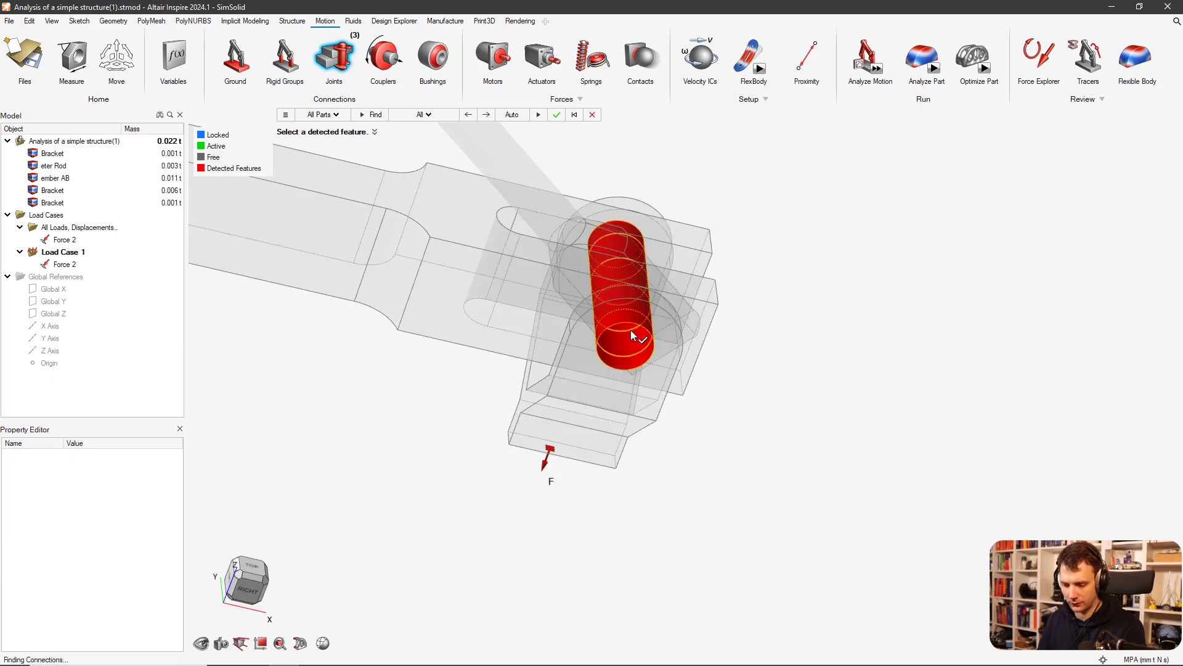
{"action": "left_click", "coordinate": [627, 297]}
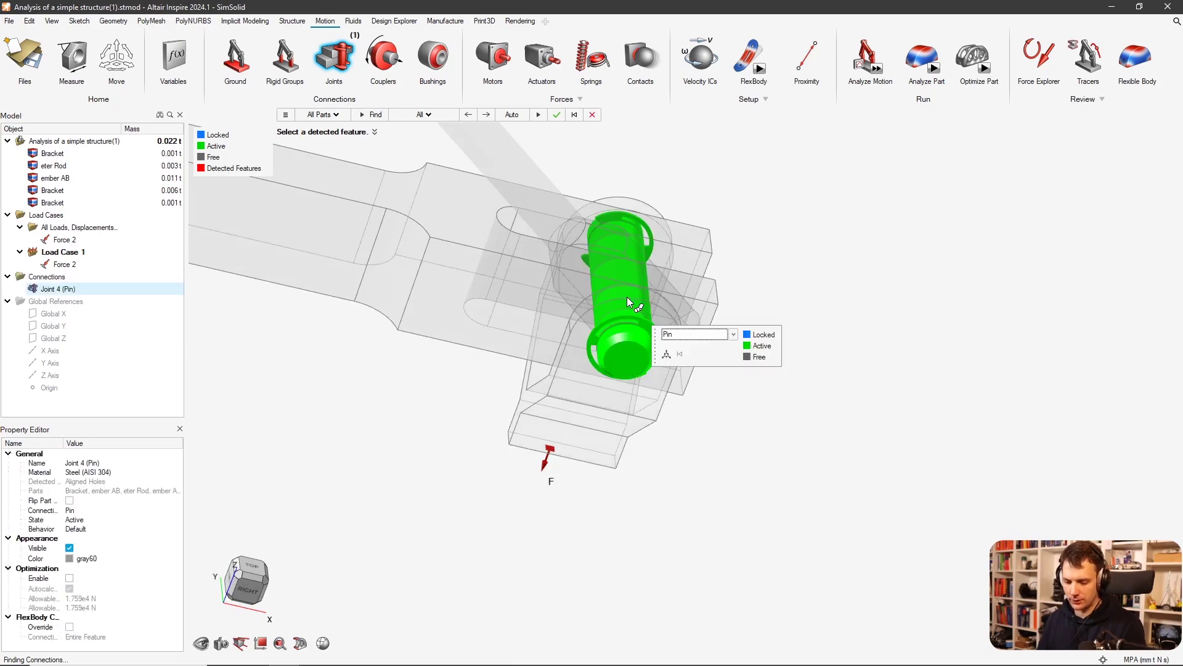
{"action": "right_click", "coordinate": [811, 244]}
{"action": "scroll", "coordinate": [431, 265], "scroll_direction": "down", "scroll_amount": 4}
{"action": "mouse_move", "coordinate": [447, 274]}
{"action": "right_mouse_down"}
{"action": "mouse_move", "coordinate": [916, 343]}
{"action": "mouse_move", "coordinate": [727, 222]}
{"action": "right_mouse_up"}
{"action": "middle_click_drag", "start_coordinate": [726, 222], "coordinate": [574, 180]}
{"action": "right_click_drag", "start_coordinate": [573, 180], "coordinate": [813, 333]}
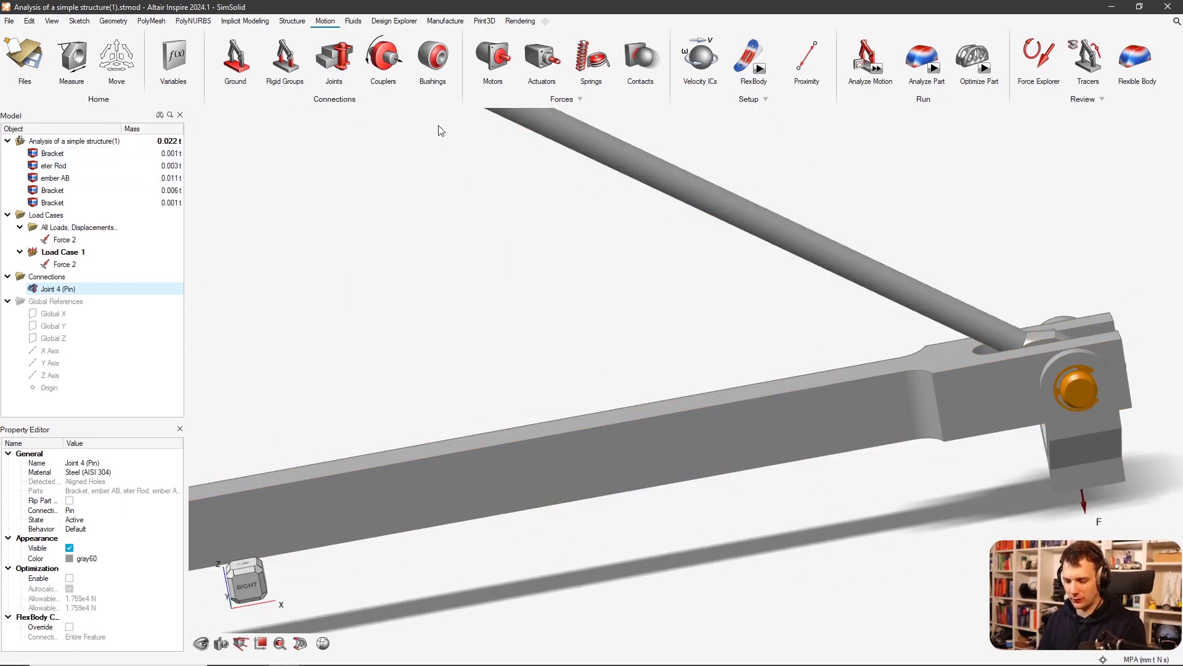
Set Joint 4's state to Locked in the joints table
{"action": "left_click", "coordinate": [349, 69]}
{"action": "left_click", "coordinate": [603, 167]}
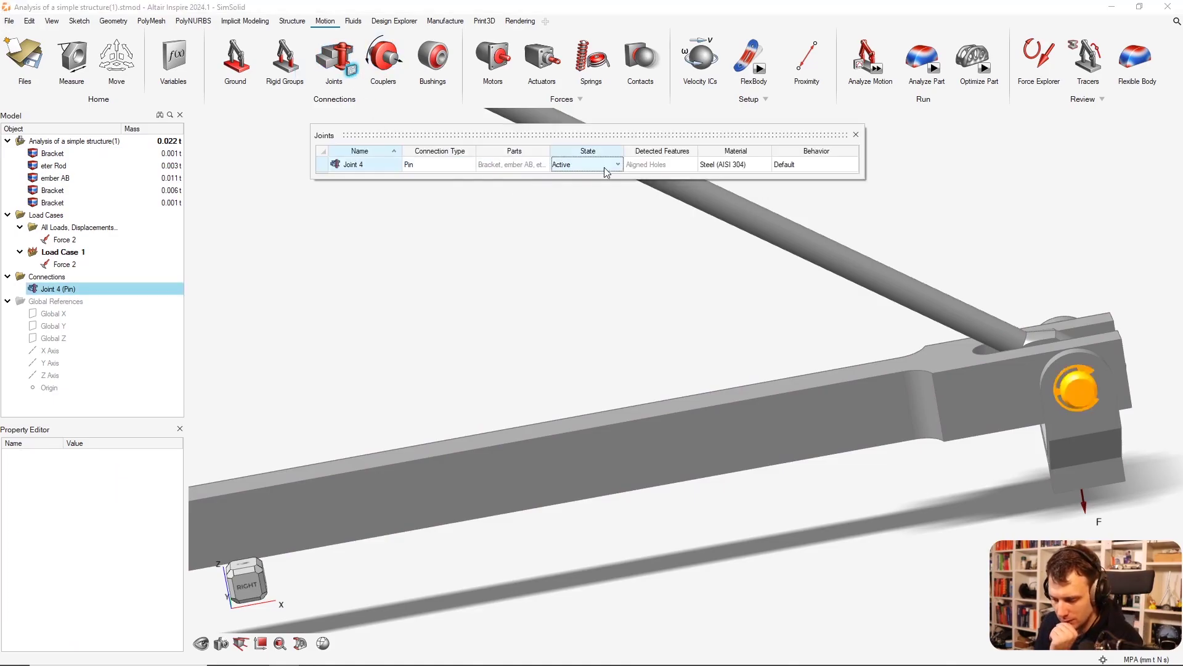
{"action": "left_click", "coordinate": [619, 165]}
{"action": "left_click", "coordinate": [592, 176]}
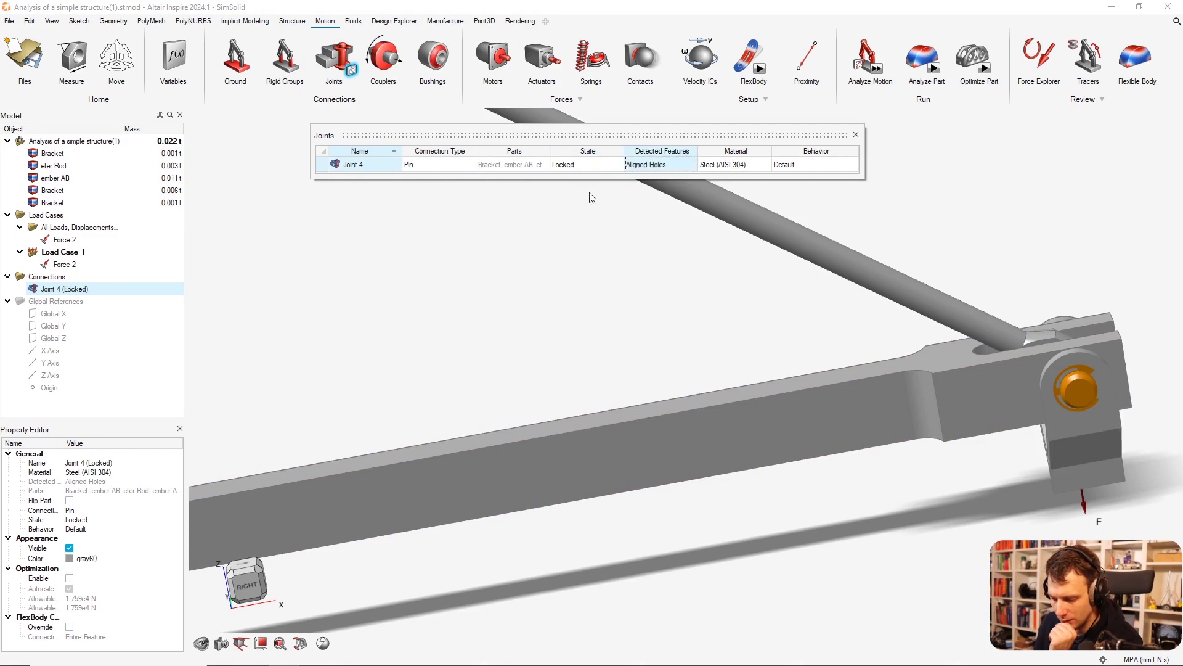
{"action": "left_click", "coordinate": [856, 135]}
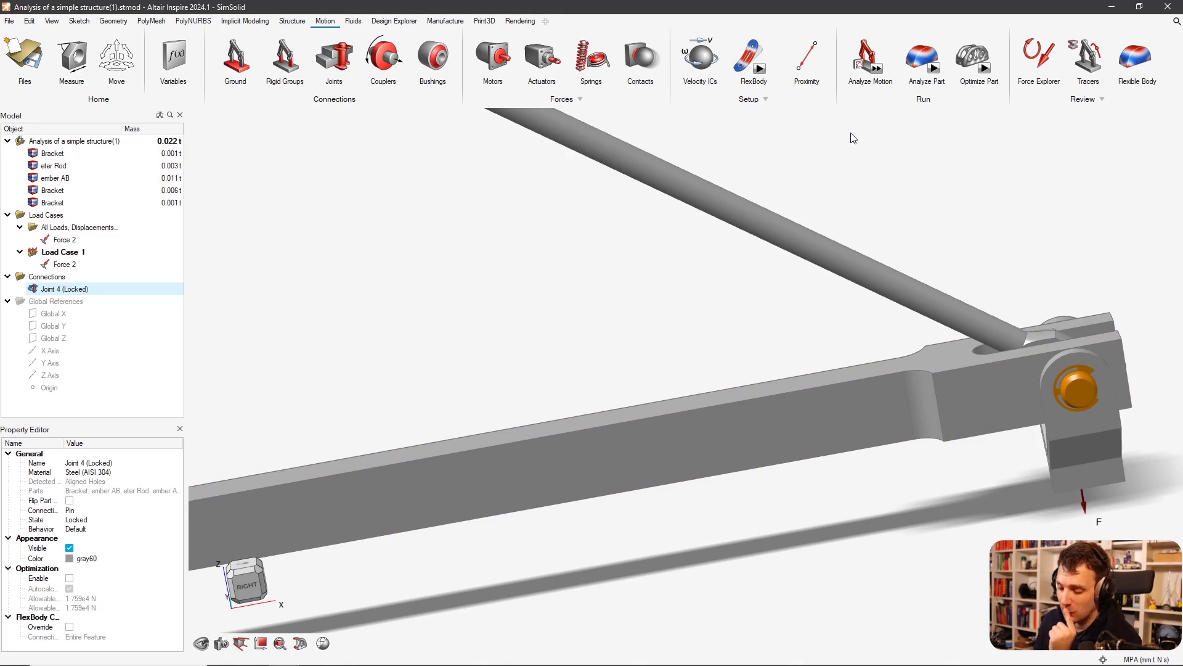
{"action": "scroll", "coordinate": [848, 151], "scroll_direction": "down", "scroll_amount": 3}
{"action": "scroll", "coordinate": [773, 217], "scroll_direction": "down", "scroll_amount": 4}
{"action": "right_click_drag", "start_coordinate": [755, 271], "coordinate": [811, 336]}
{"action": "middle_click_drag", "start_coordinate": [809, 338], "coordinate": [687, 381]}
{"action": "right_click_drag", "start_coordinate": [747, 312], "coordinate": [531, 269]}
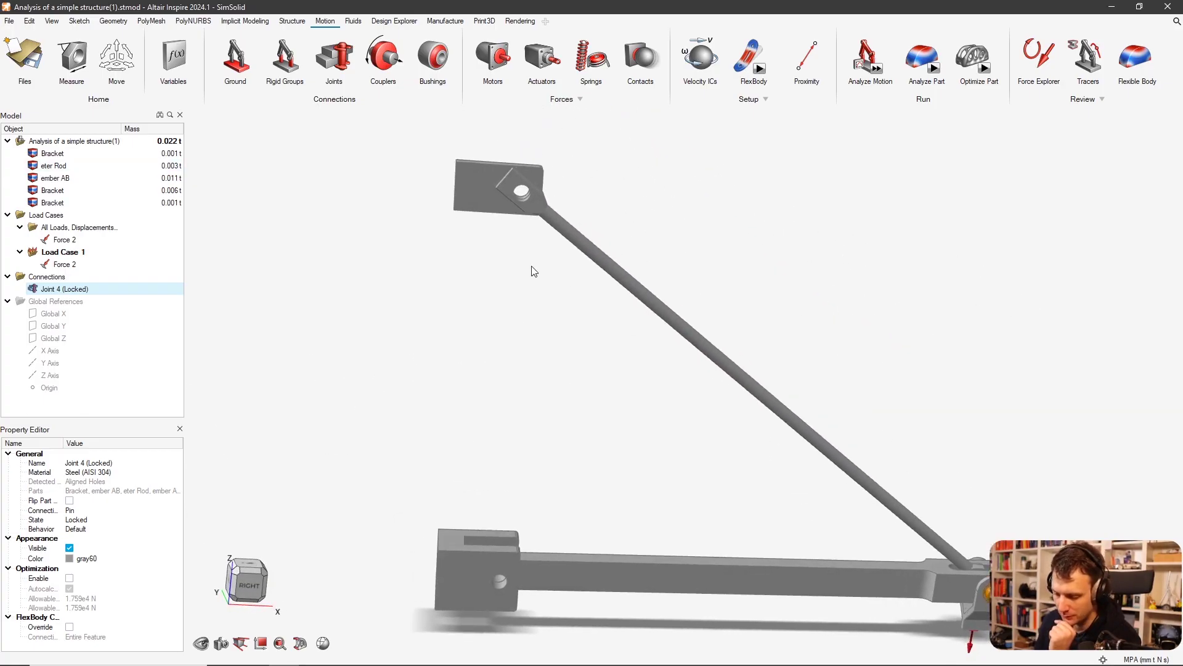
{"action": "scroll", "coordinate": [523, 183], "scroll_direction": "up", "scroll_amount": 5}
{"action": "scroll", "coordinate": [520, 197], "scroll_direction": "down", "scroll_amount": 5}
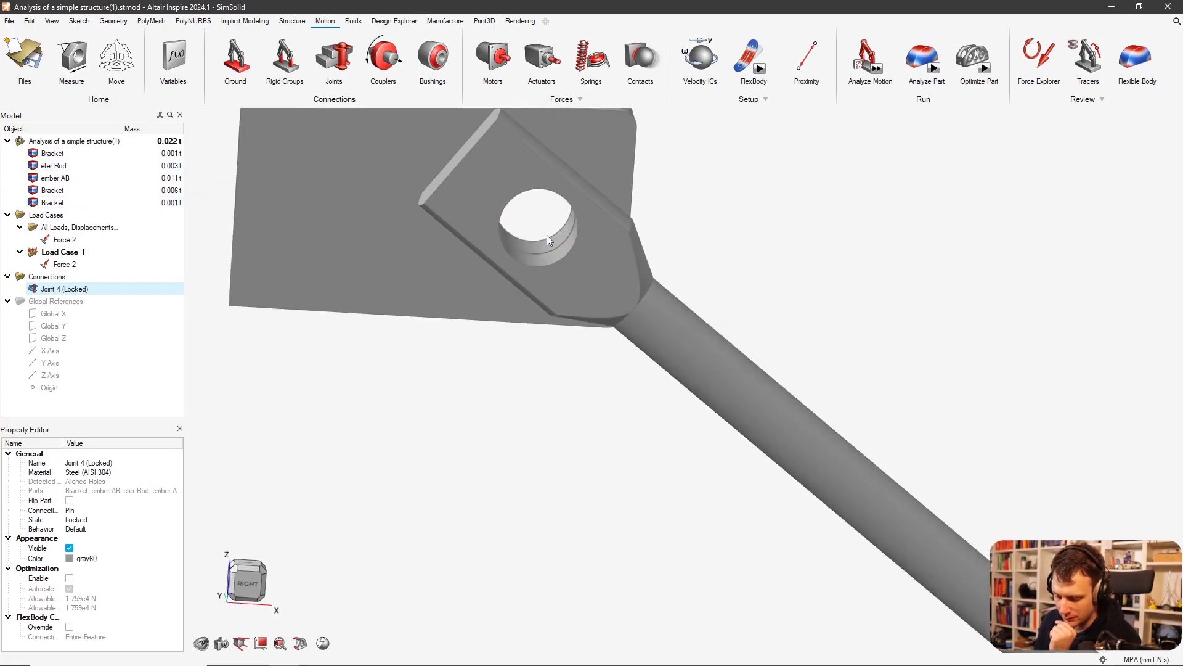
{"action": "scroll", "coordinate": [569, 302], "scroll_direction": "down", "scroll_amount": 1}
{"action": "right_click_drag", "start_coordinate": [590, 400], "coordinate": [592, 265]}
{"action": "scroll", "coordinate": [593, 265], "scroll_direction": "down", "scroll_amount": 3}
{"action": "mouse_move", "coordinate": [599, 345]}
{"action": "right_mouse_down"}
{"action": "mouse_move", "coordinate": [588, 278]}
{"action": "mouse_move", "coordinate": [569, 368]}
{"action": "right_mouse_up"}
{"action": "left_click", "coordinate": [525, 227]}
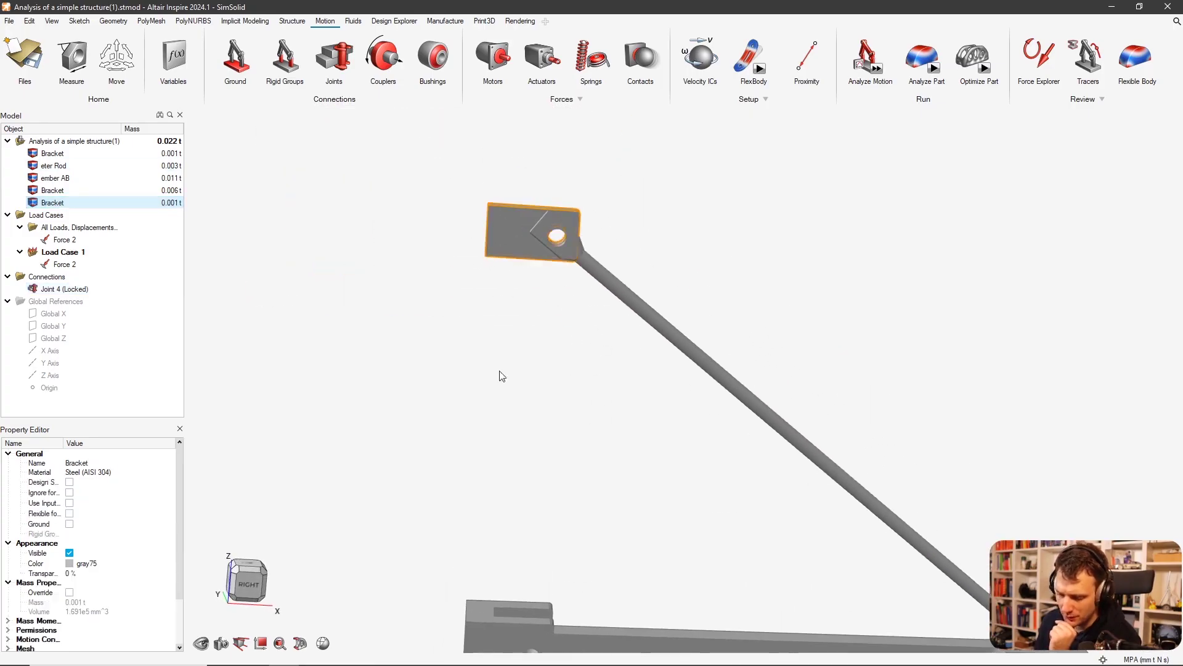
{"action": "scroll", "coordinate": [505, 413], "scroll_direction": "up", "scroll_amount": 4}
{"action": "right_click_drag", "start_coordinate": [519, 276], "coordinate": [521, 253]}
{"action": "scroll", "coordinate": [628, 247], "scroll_direction": "up", "scroll_amount": 2}
{"action": "right_click_drag", "start_coordinate": [591, 161], "coordinate": [583, 407]}
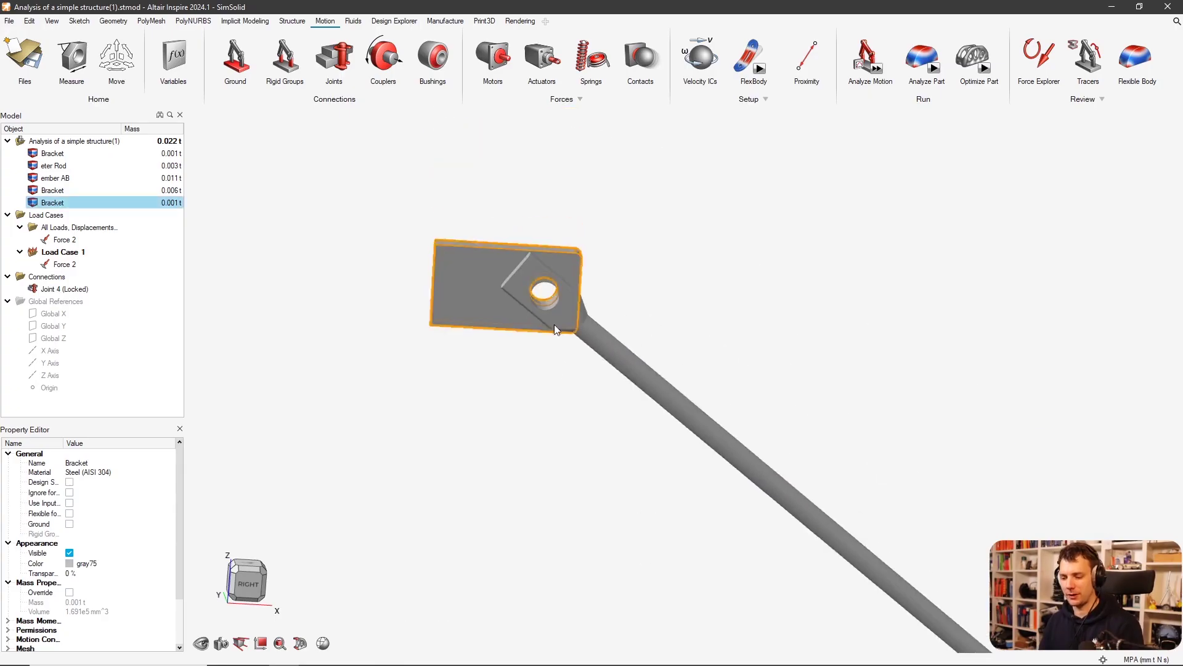
{"action": "scroll", "coordinate": [546, 302], "scroll_direction": "up", "scroll_amount": 3}
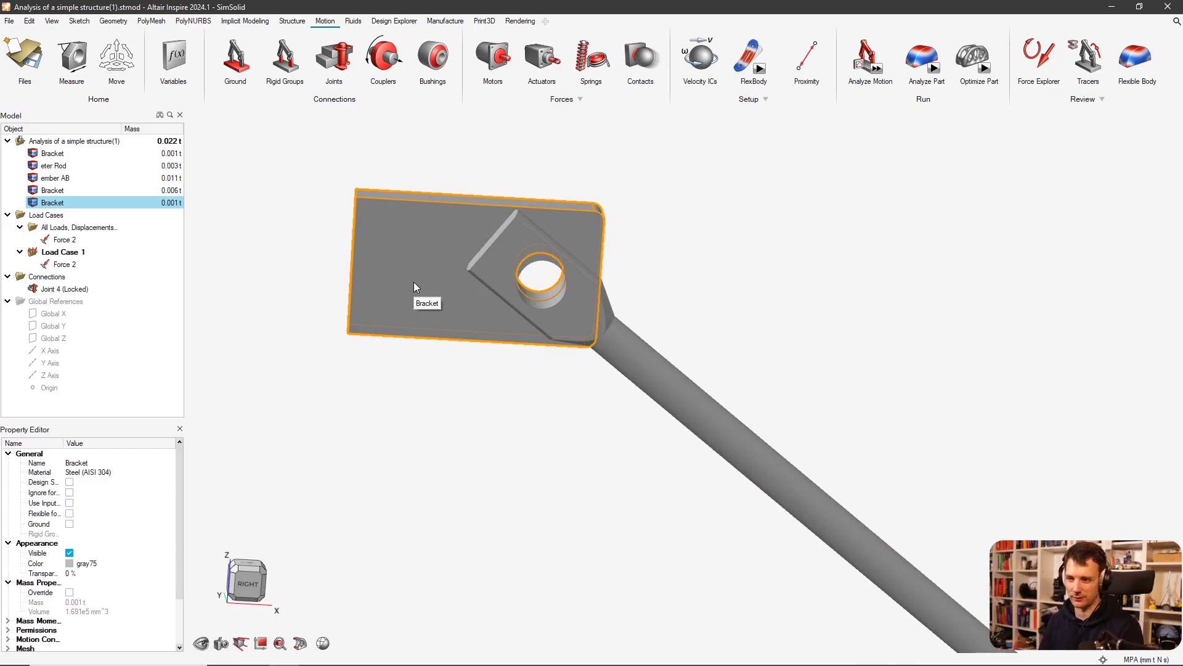
Delete the upper and lower extra brackets, leaving one bracket, the rod and boom AB
{"action": "key", "text": "Escape"}
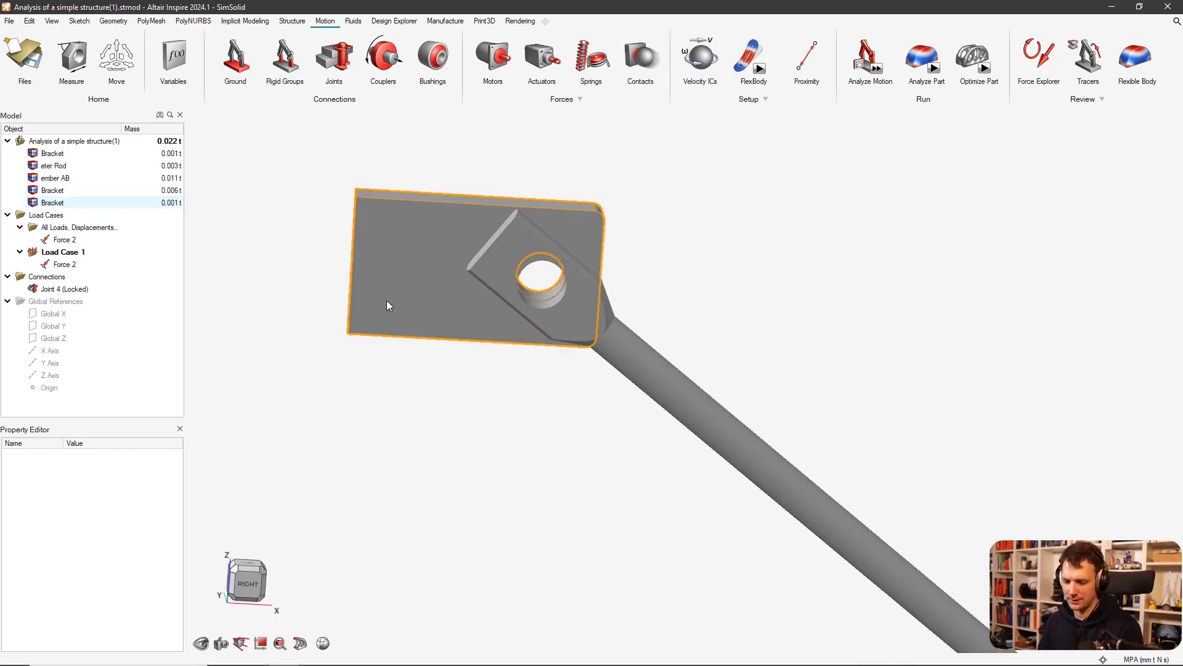
{"action": "left_click", "coordinate": [398, 281]}
{"action": "key", "text": "Delete"}
{"action": "middle_click_drag", "start_coordinate": [410, 290], "coordinate": [645, 658]}
{"action": "left_click", "coordinate": [486, 546]}
{"action": "key", "text": "Delete"}
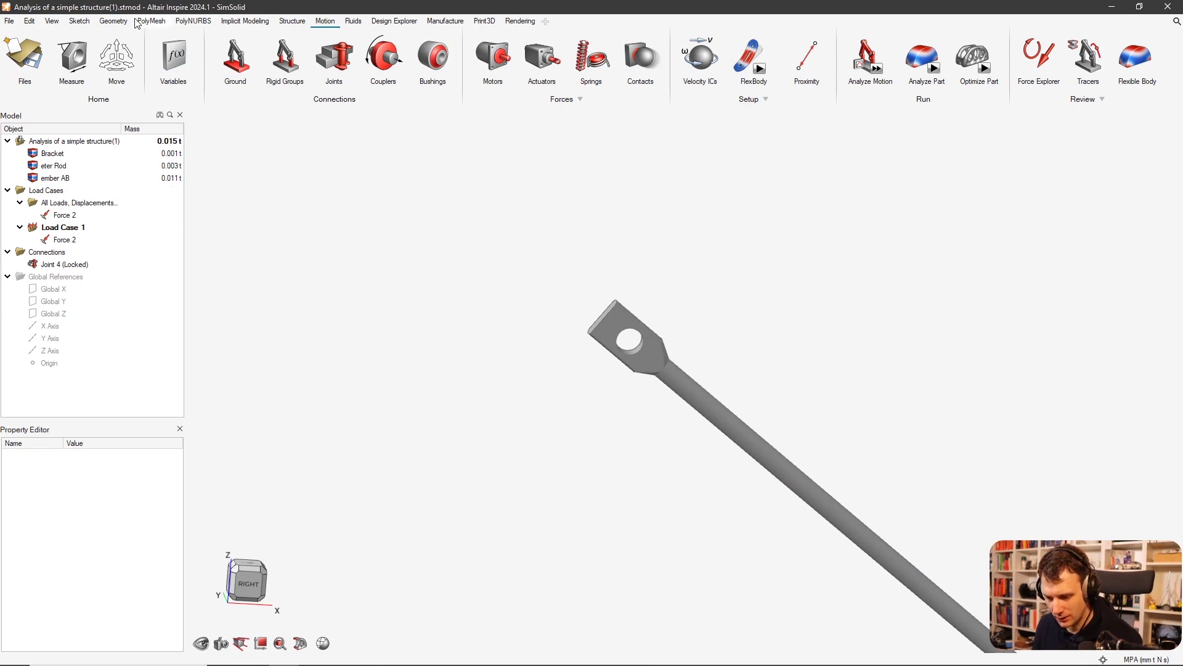
{"action": "left_click", "coordinate": [295, 23]}
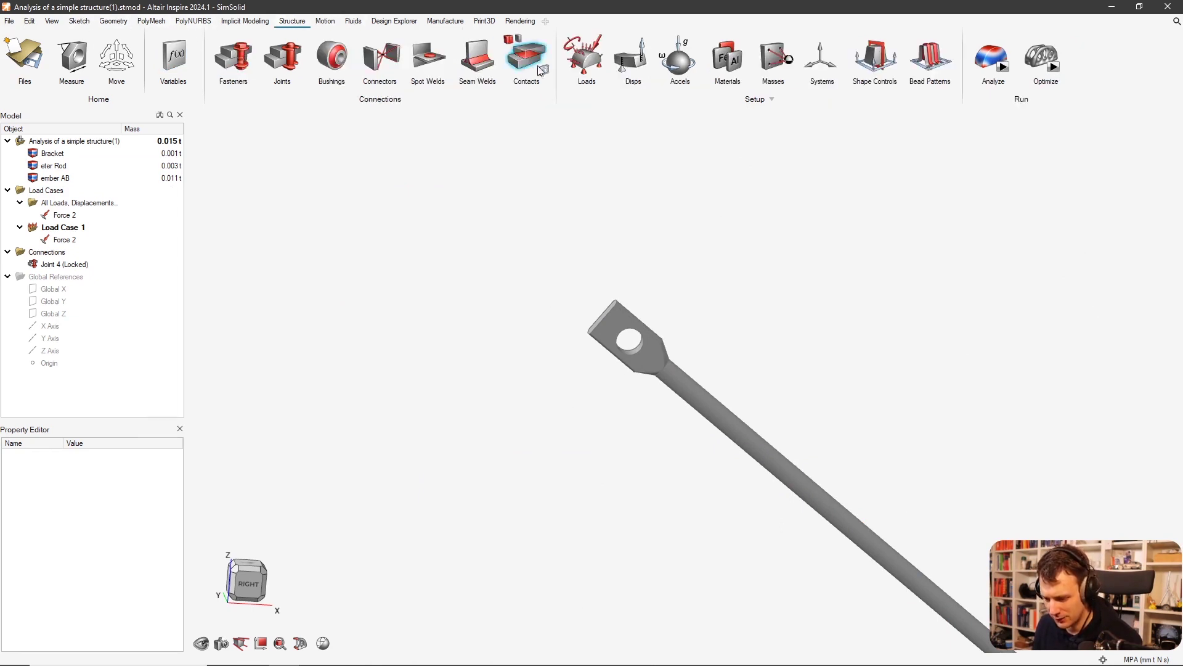
Add a support with rotation Rz free to the rod's hole
{"action": "left_click", "coordinate": [586, 75]}
{"action": "scroll", "coordinate": [641, 361], "scroll_direction": "up", "scroll_amount": 5}
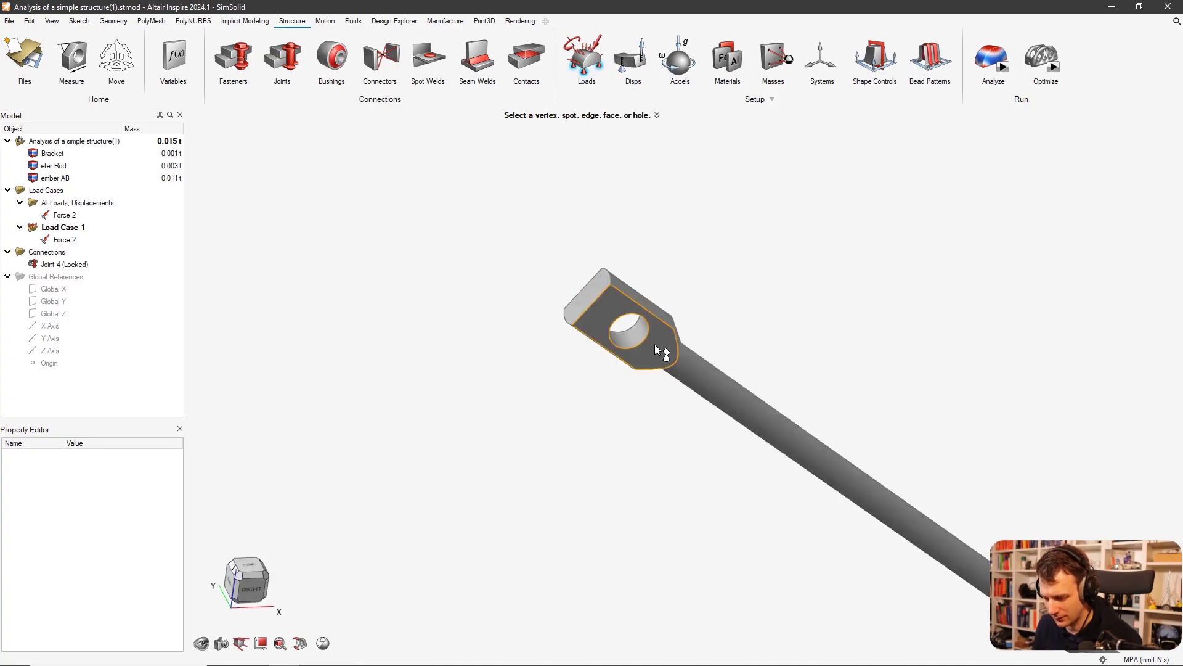
{"action": "left_click", "coordinate": [631, 323]}
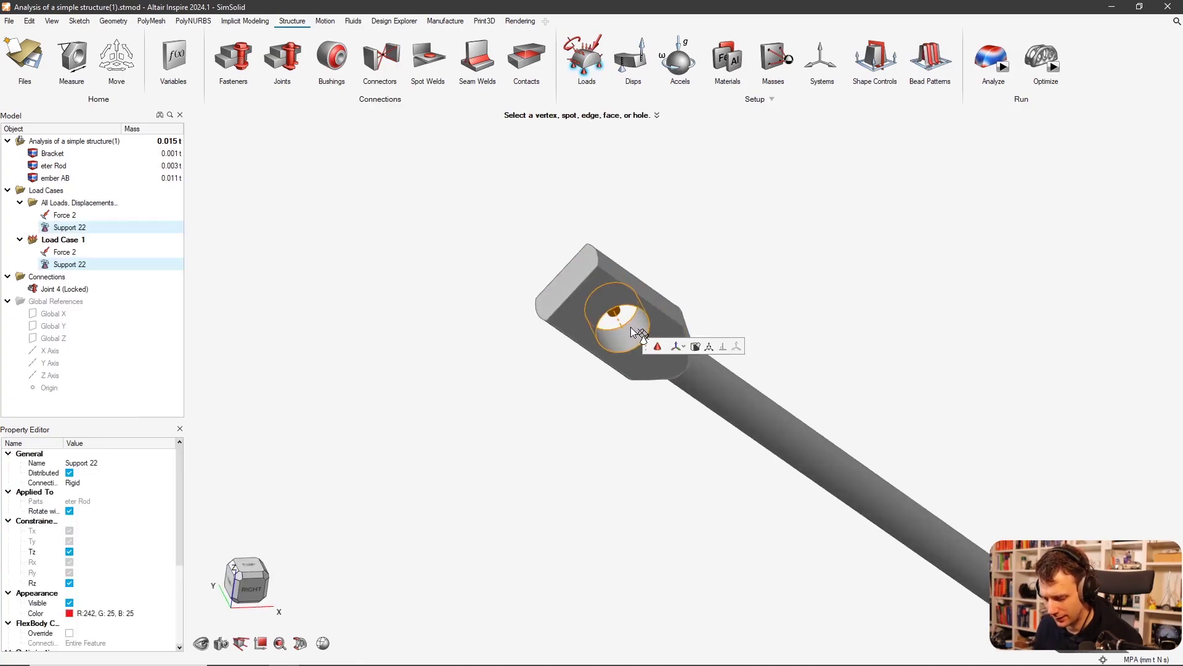
{"action": "key", "text": "Delete"}
{"action": "left_click", "coordinate": [635, 334]}
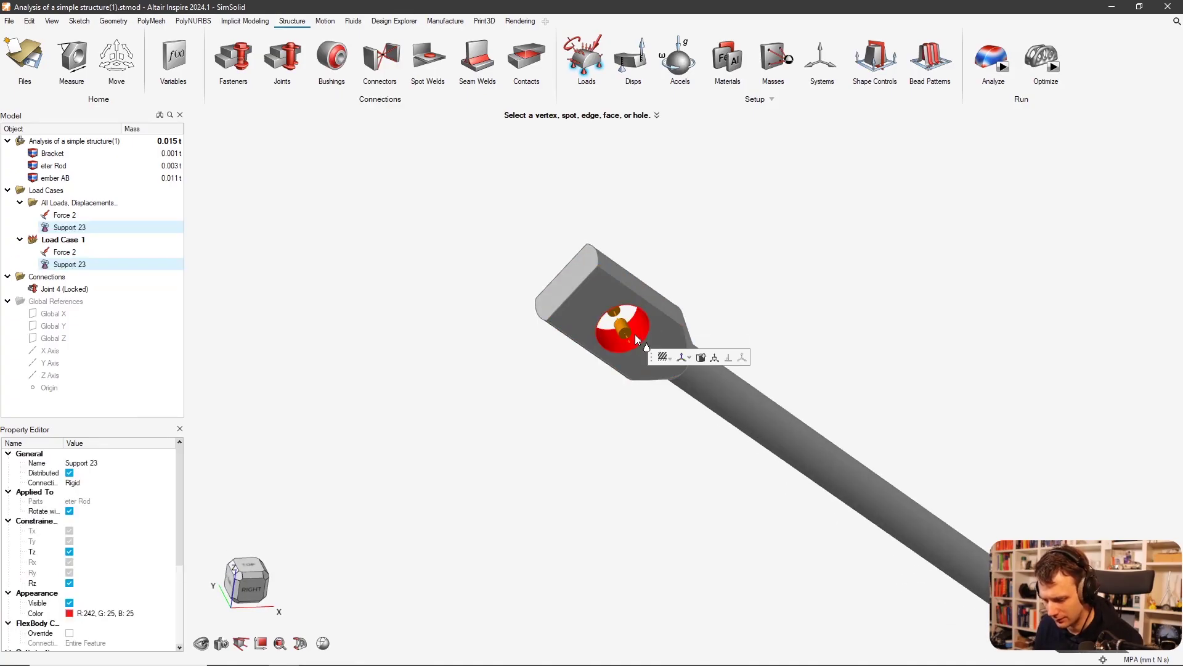
{"action": "left_click", "coordinate": [664, 358]}
{"action": "left_click", "coordinate": [664, 423]}
Add Support 24 with rotation Rz free to member AB's end hole
{"action": "scroll", "coordinate": [657, 415], "scroll_direction": "down", "scroll_amount": 2}
{"action": "right_click_drag", "start_coordinate": [642, 380], "coordinate": [570, 145]}
{"action": "scroll", "coordinate": [570, 143], "scroll_direction": "down", "scroll_amount": 3}
{"action": "scroll", "coordinate": [497, 346], "scroll_direction": "up", "scroll_amount": 5}
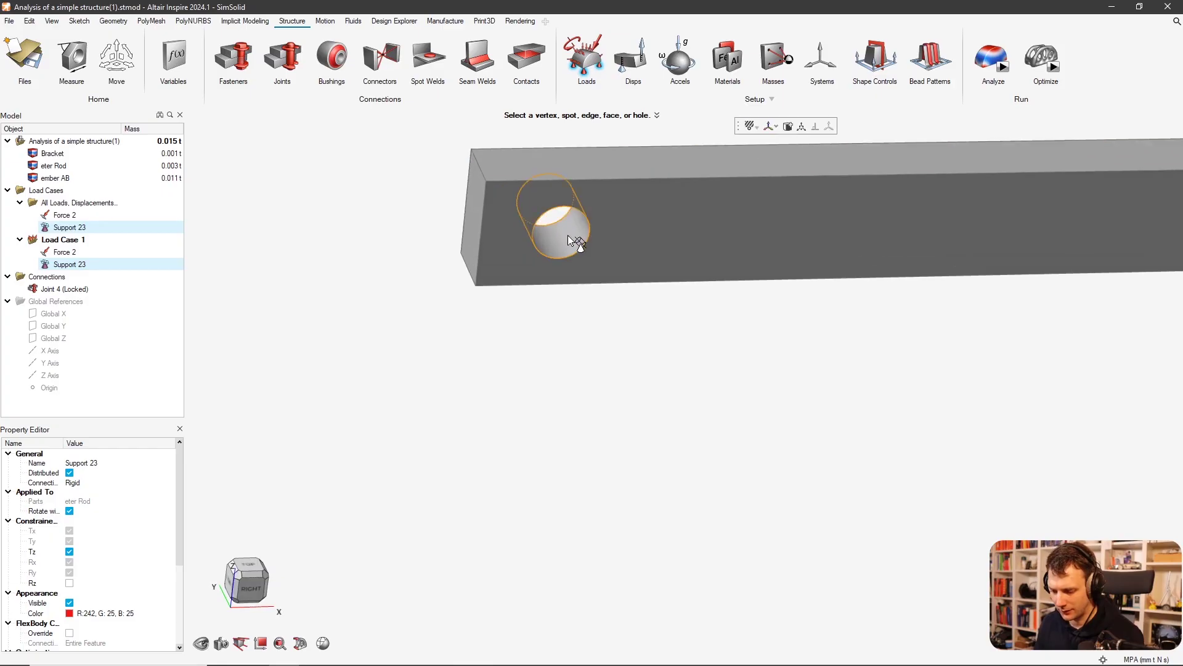
{"action": "left_click", "coordinate": [567, 235]}
{"action": "left_click", "coordinate": [600, 256]}
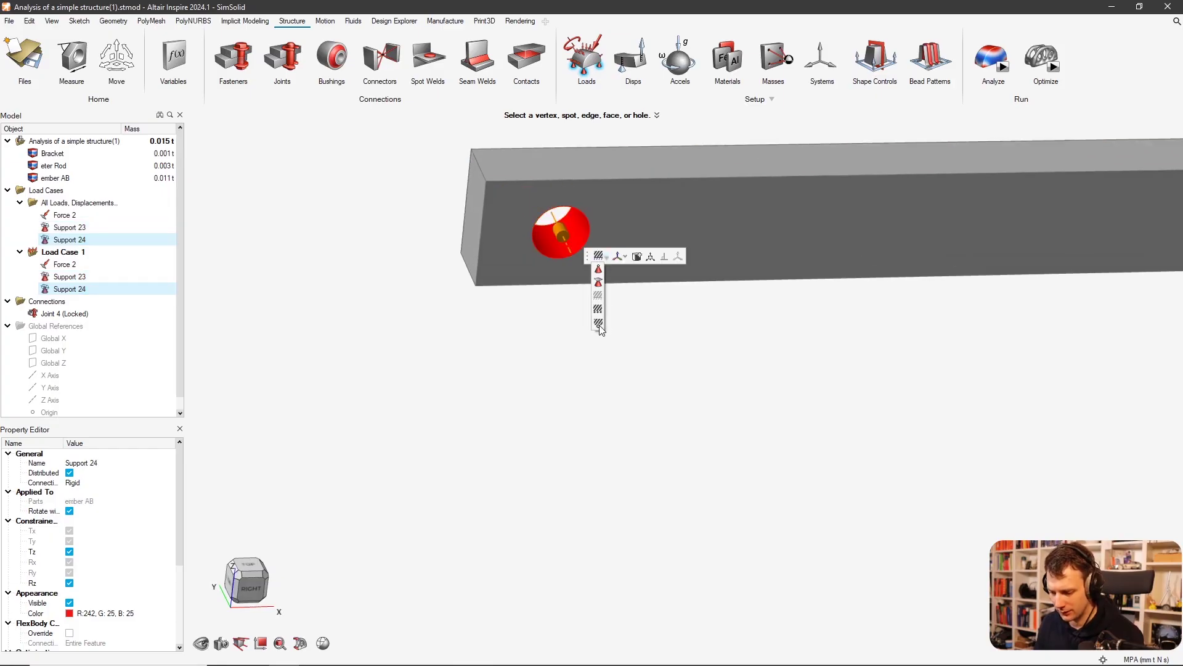
{"action": "left_click", "coordinate": [599, 323]}
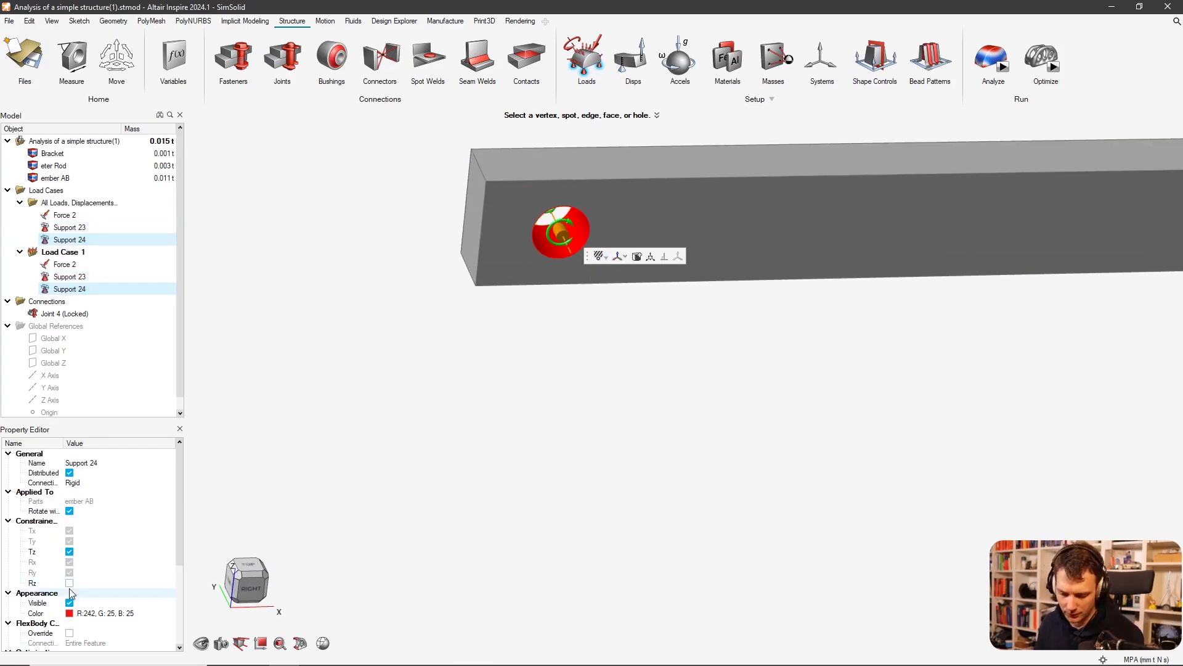
{"action": "scroll", "coordinate": [416, 403], "scroll_direction": "down", "scroll_amount": 3}
{"action": "right_click_drag", "start_coordinate": [461, 366], "coordinate": [560, 456]}
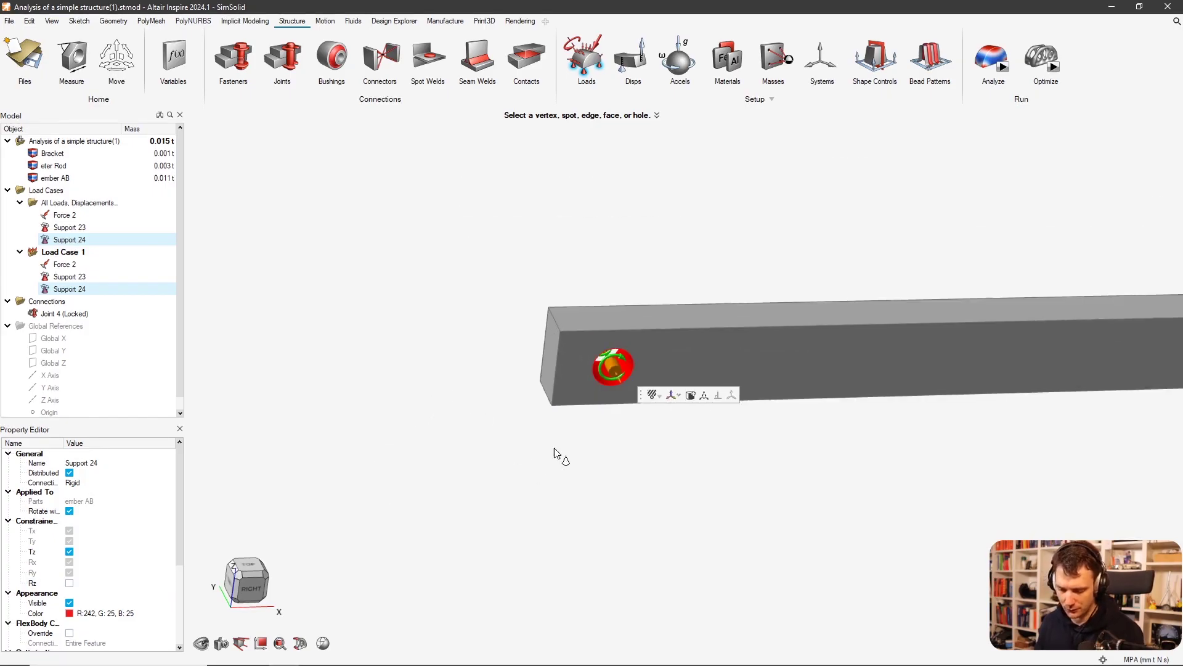
{"action": "scroll", "coordinate": [560, 456], "scroll_direction": "down", "scroll_amount": 3}
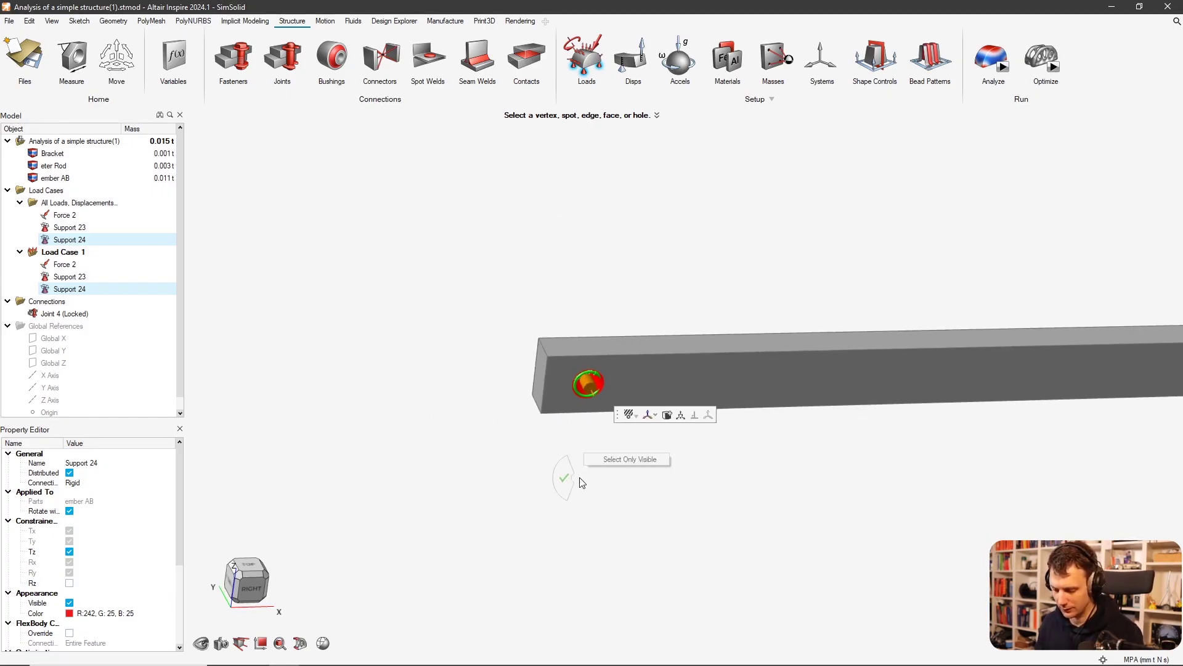
{"action": "scroll", "coordinate": [440, 454], "scroll_direction": "down", "scroll_amount": 2}
{"action": "scroll", "coordinate": [440, 454], "scroll_direction": "down", "scroll_amount": 3}
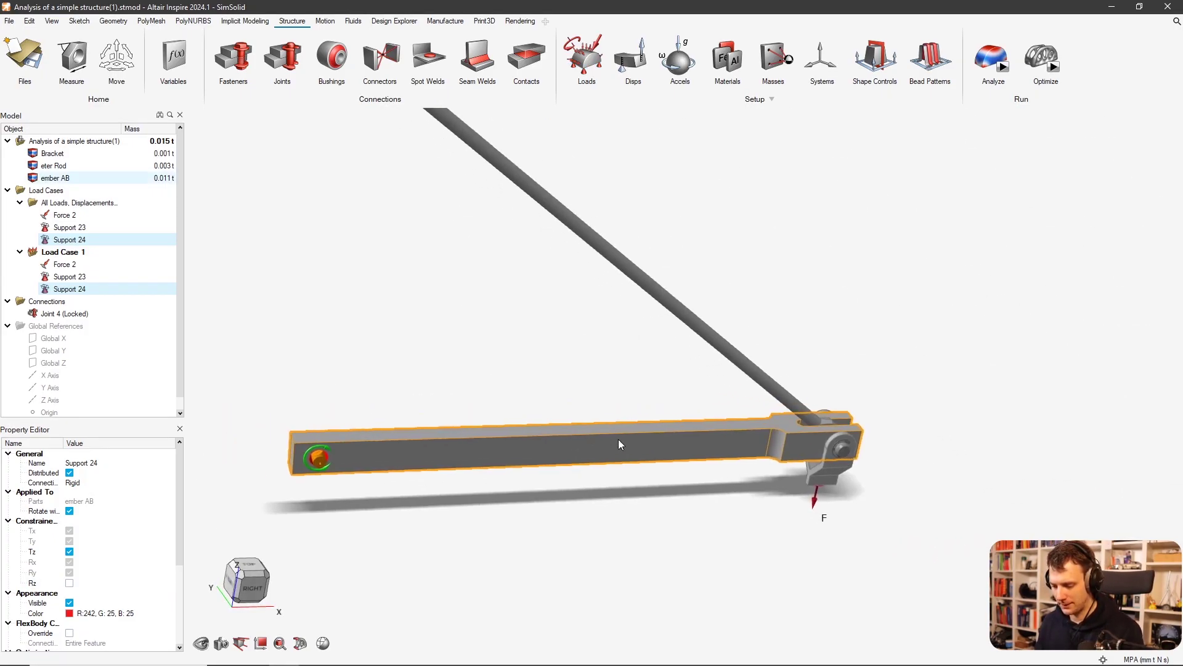
{"action": "right_click_drag", "start_coordinate": [604, 434], "coordinate": [489, 386]}
{"action": "middle_click_drag", "start_coordinate": [874, 419], "coordinate": [832, 408]}
{"action": "right_click_drag", "start_coordinate": [832, 408], "coordinate": [811, 371]}
{"action": "scroll", "coordinate": [819, 343], "scroll_direction": "down", "scroll_amount": 2}
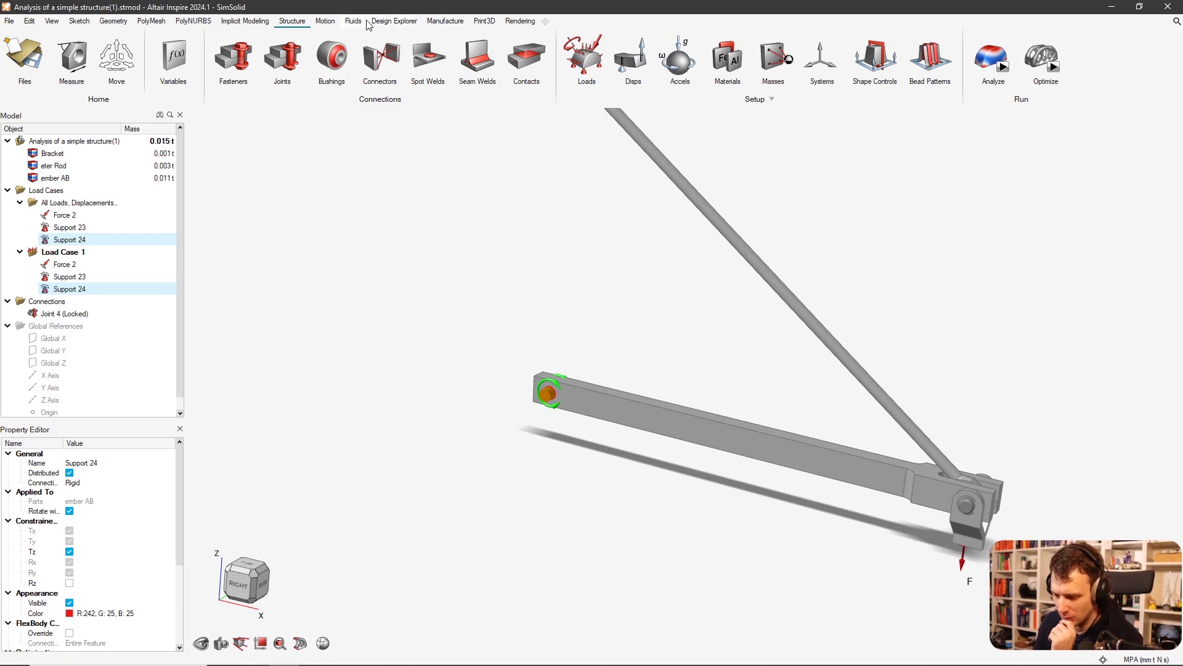
Rerun Analyze Motion on the re-supported structure and let the 10-second simulation finish
{"action": "left_click", "coordinate": [325, 21]}
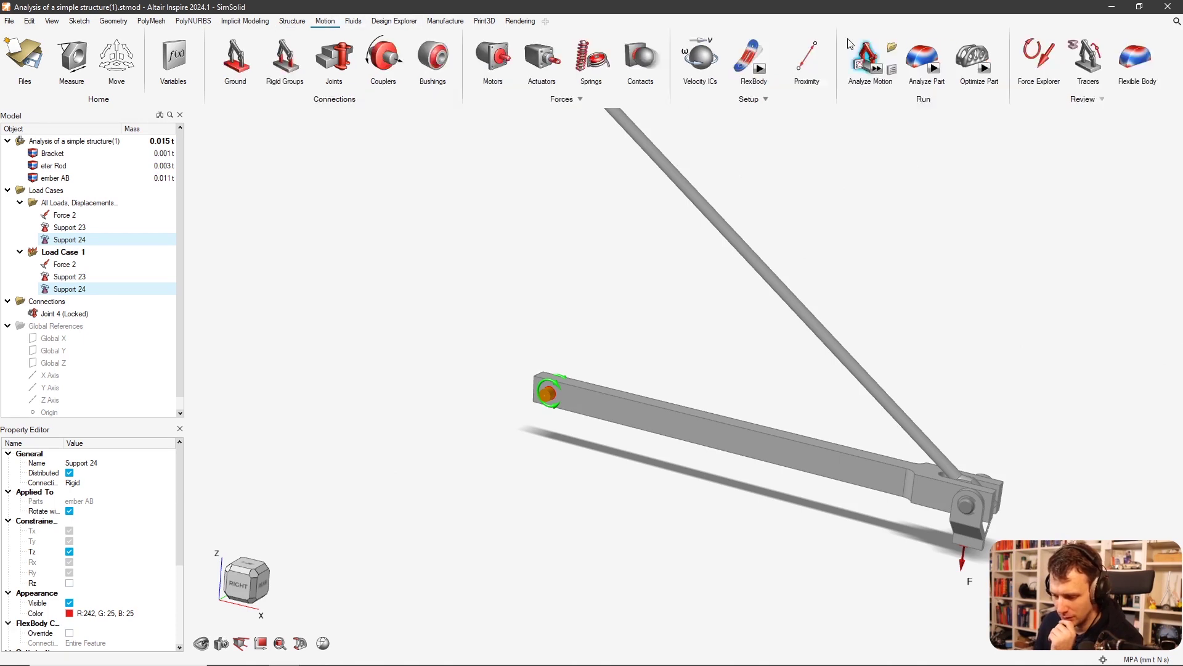
{"action": "left_click", "coordinate": [882, 67]}
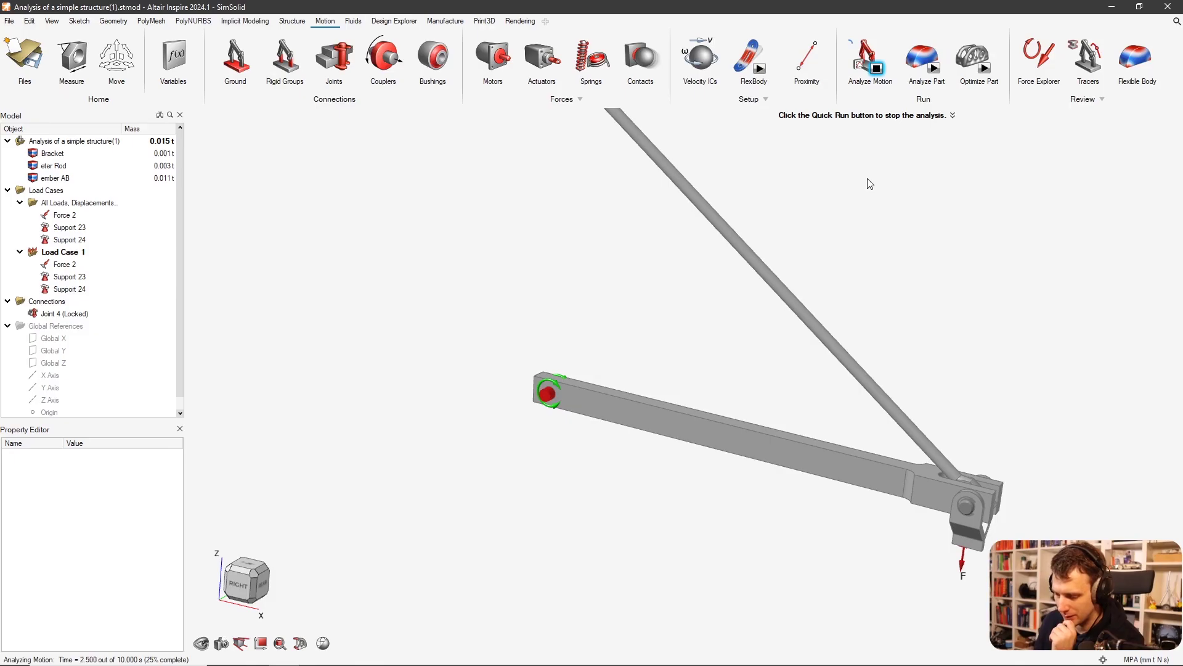
{"action": "mouse_move", "coordinate": [850, 49]}
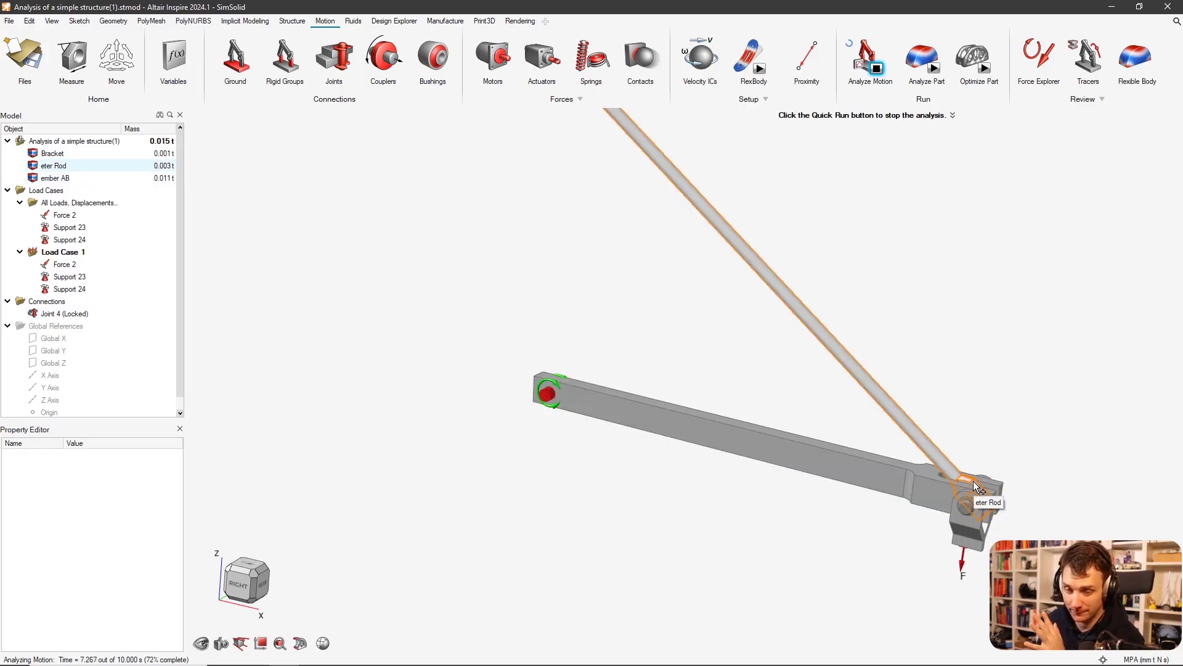
{"action": "mouse_move", "coordinate": [881, 86]}
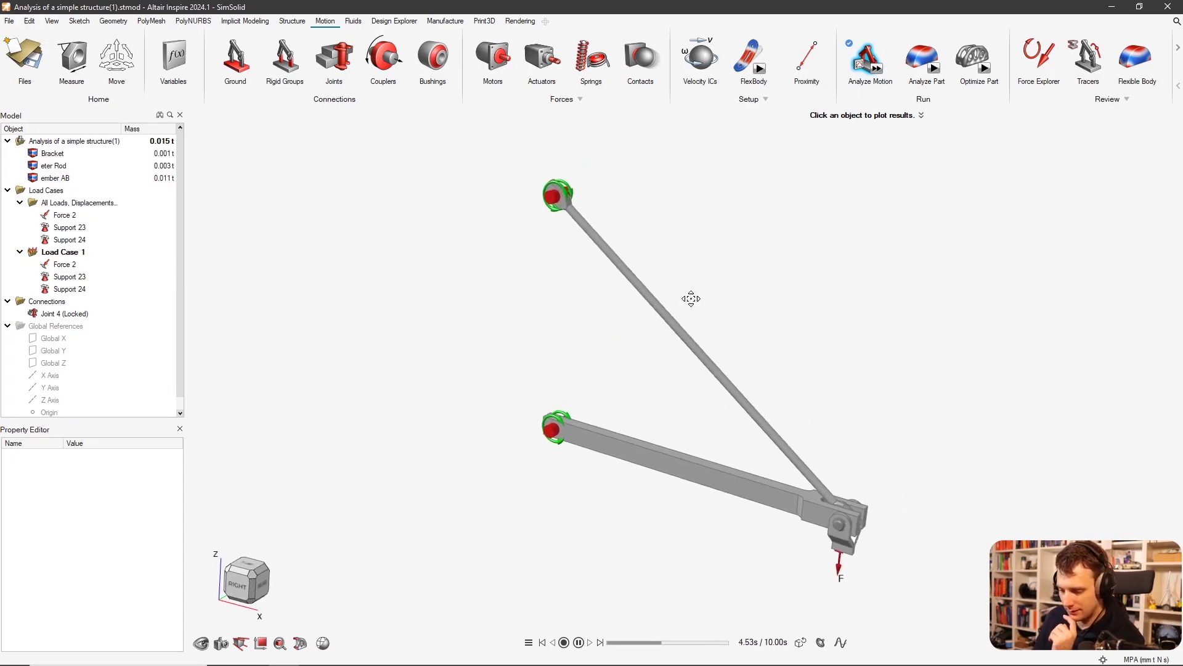
Jump the results playback to 10.00 s, then switch to the grafik.png hand calculation
{"action": "left_click", "coordinate": [600, 642]}
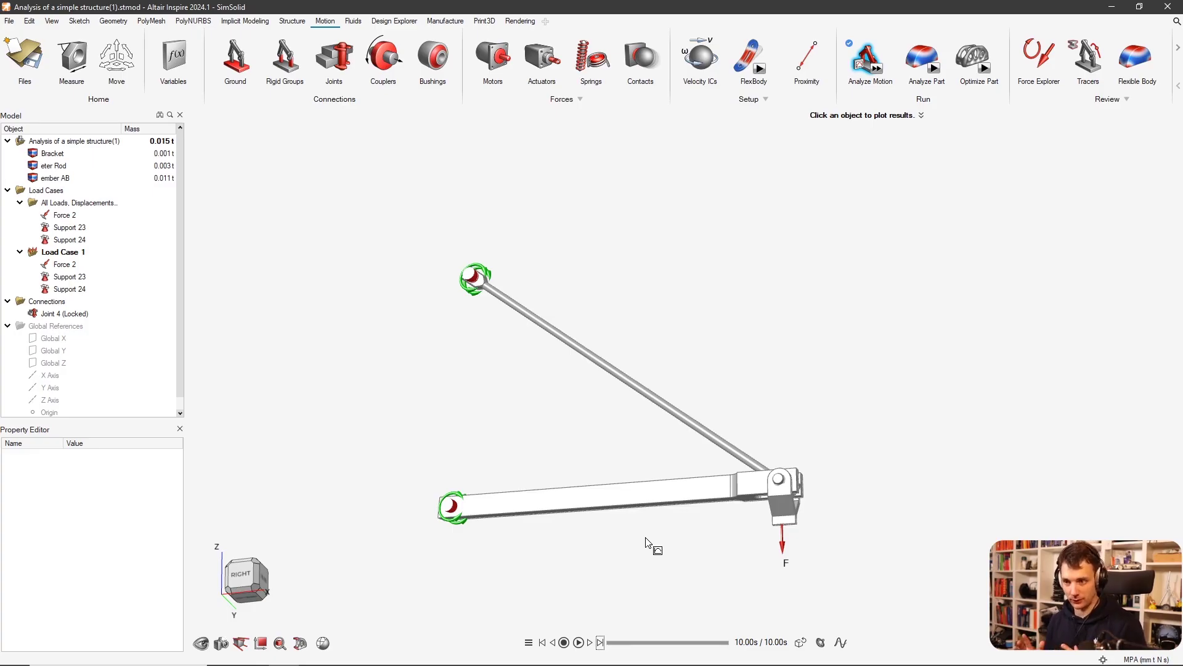
{"action": "key", "text": "alt+Tab"}
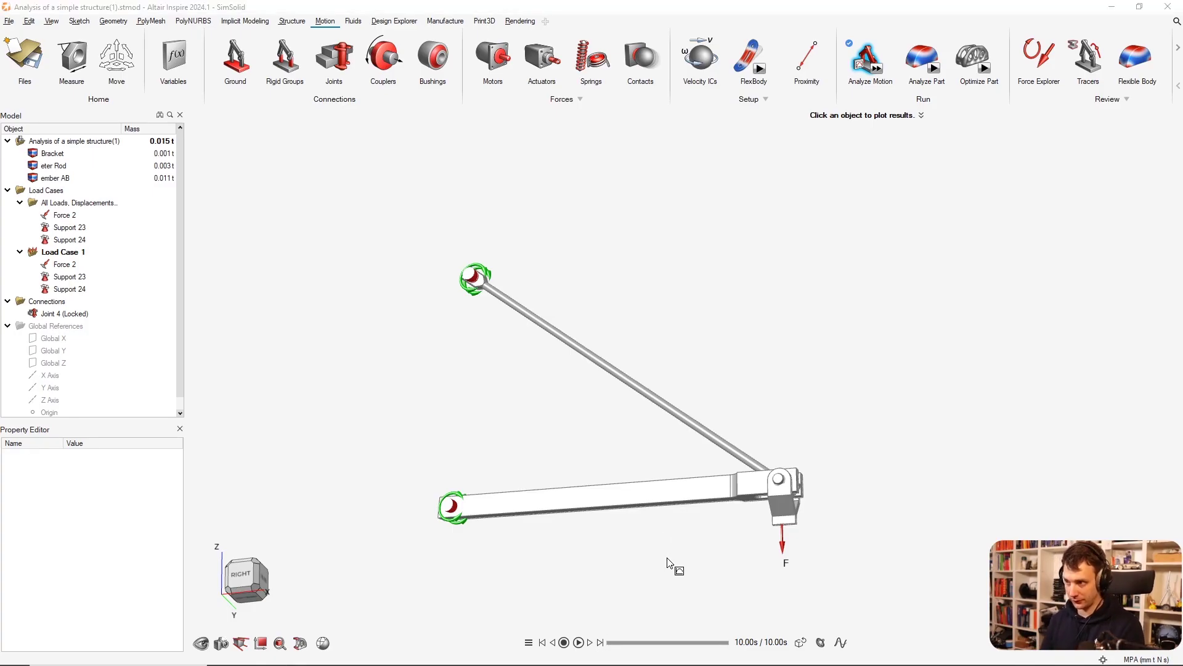
{"action": "key", "text": "alt+Tab"}
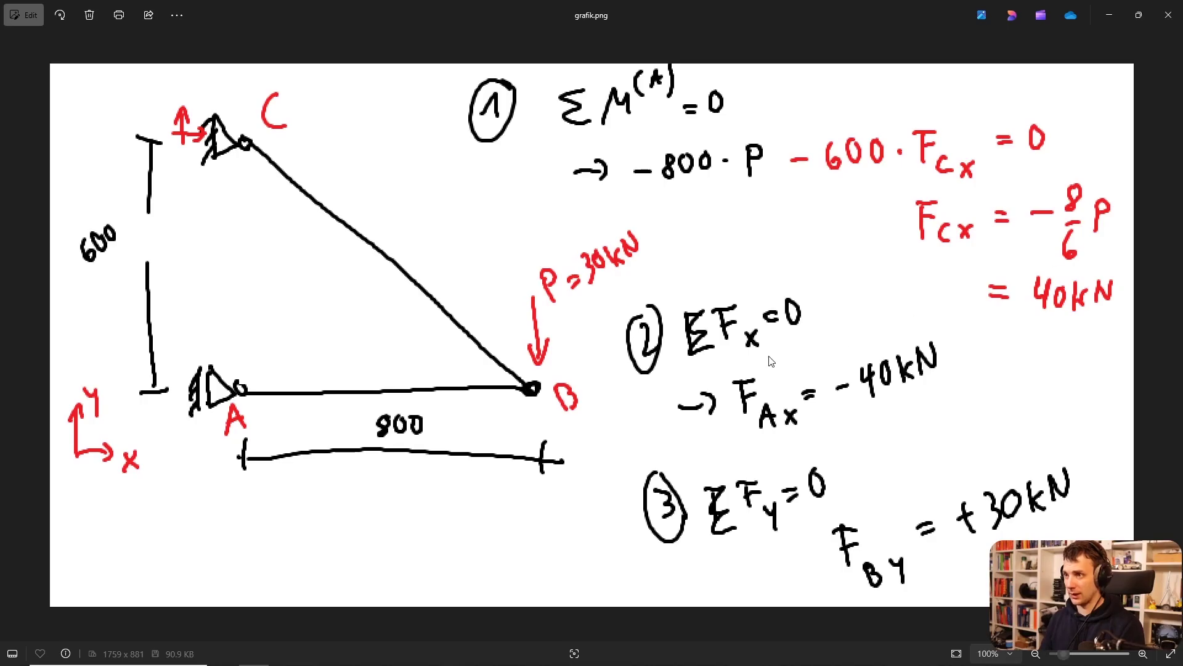
Compare Inspire results with grafik.png, ending on F_Cx = -40 kN, F_Ax = +40 kN, F_By = +30 kN
{"action": "key", "text": "alt+Tab"}
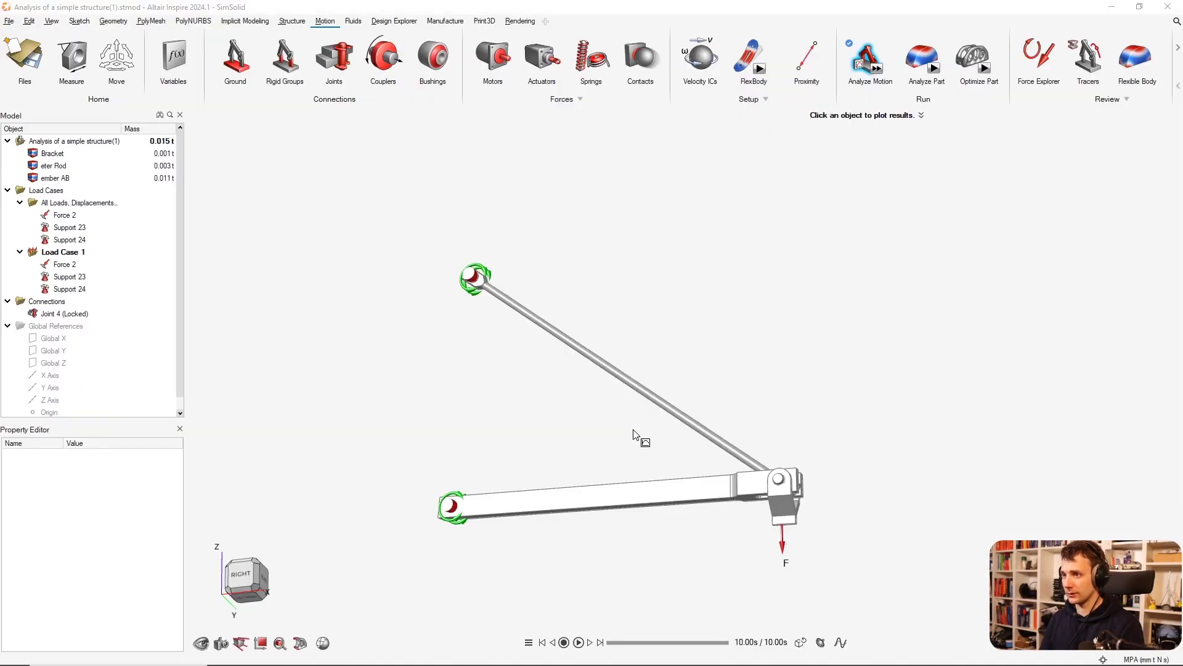
{"action": "key", "text": "alt+Tab"}
{"action": "key", "text": "alt+Tab"}
{"action": "key", "text": "alt+Tab"}
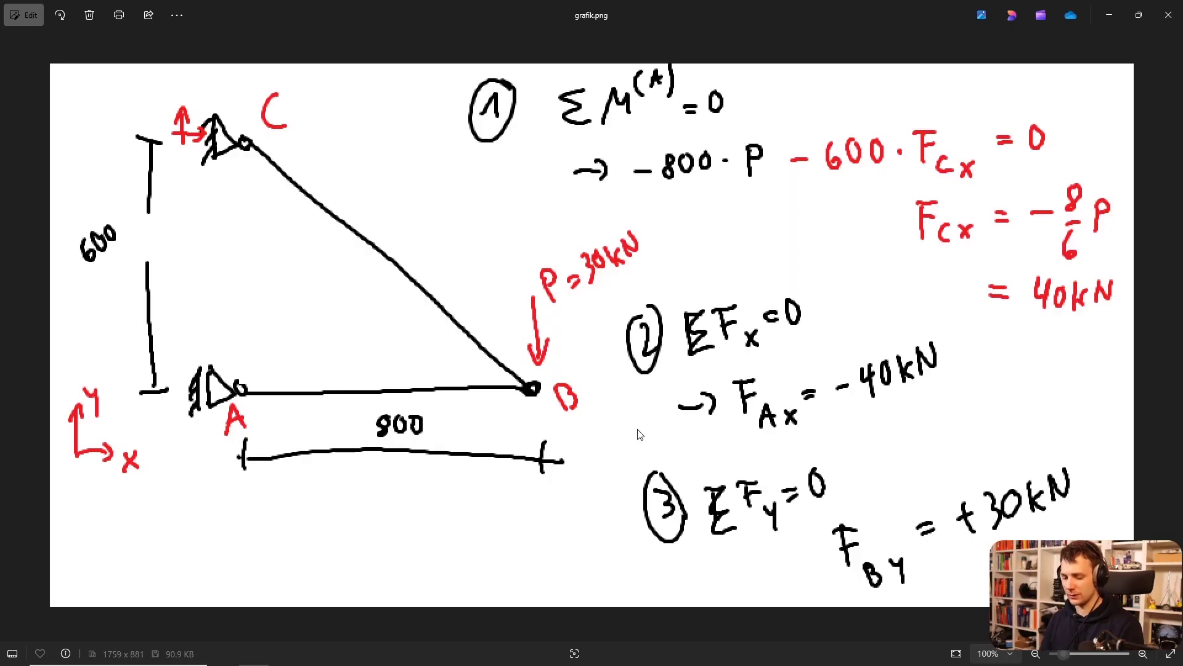
{"action": "key", "text": "alt+Tab"}
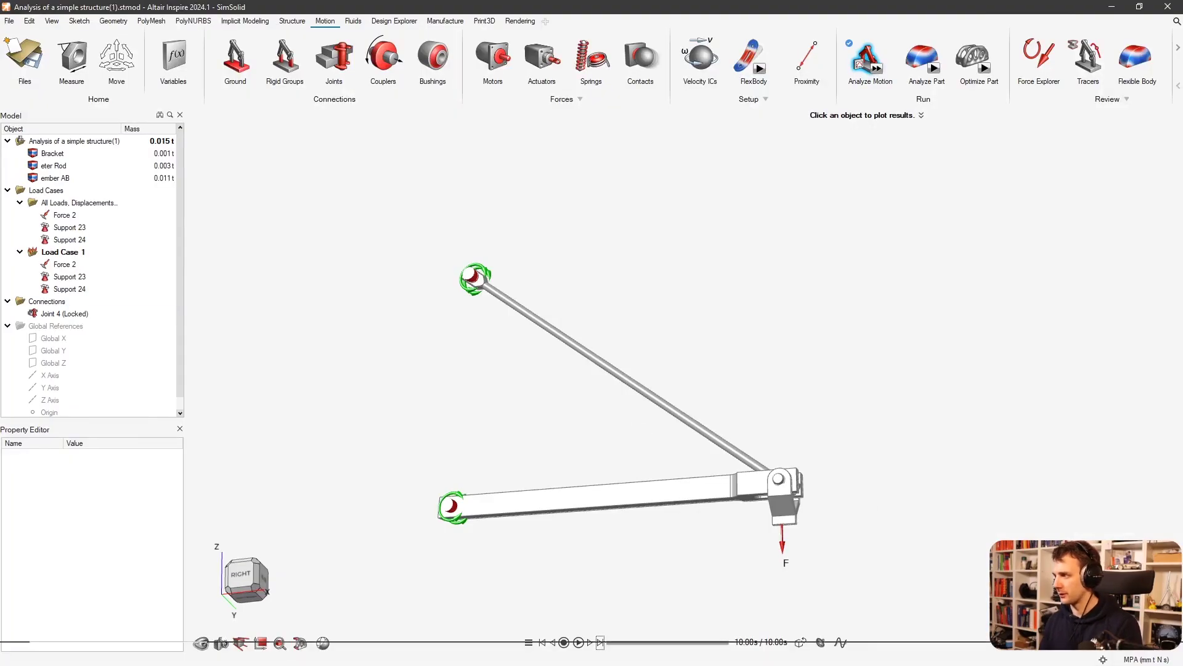
{"action": "key", "text": "alt+Tab"}
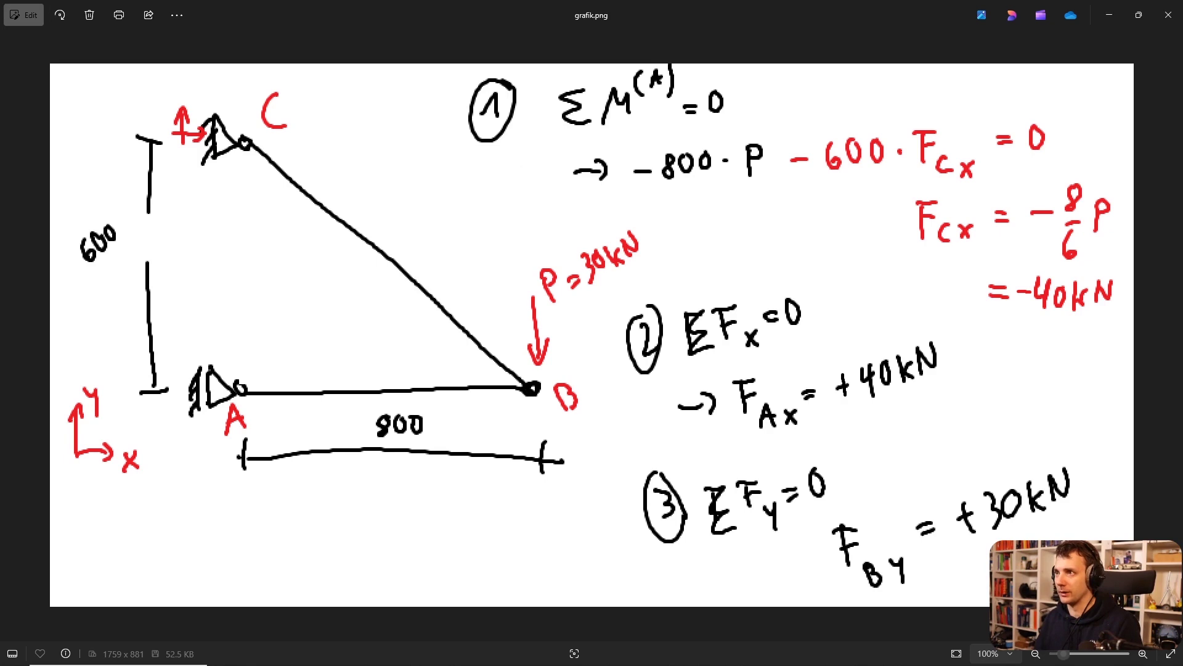
Maximize Paint and set a red brush with a chosen line thickness
{"action": "mouse_move", "coordinate": [986, 665]}
{"action": "left_mouse_down"}
{"action": "mouse_move", "coordinate": [989, 317]}
{"action": "mouse_move", "coordinate": [1032, 2]}
{"action": "left_mouse_up"}
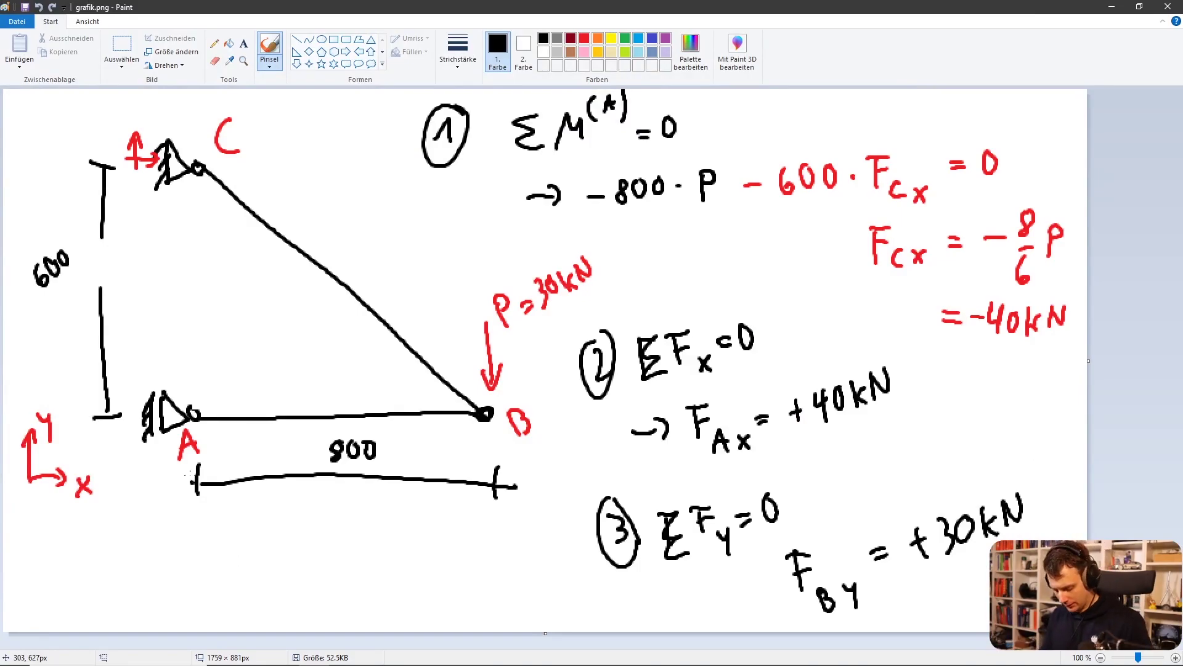
{"action": "left_click", "coordinate": [584, 38]}
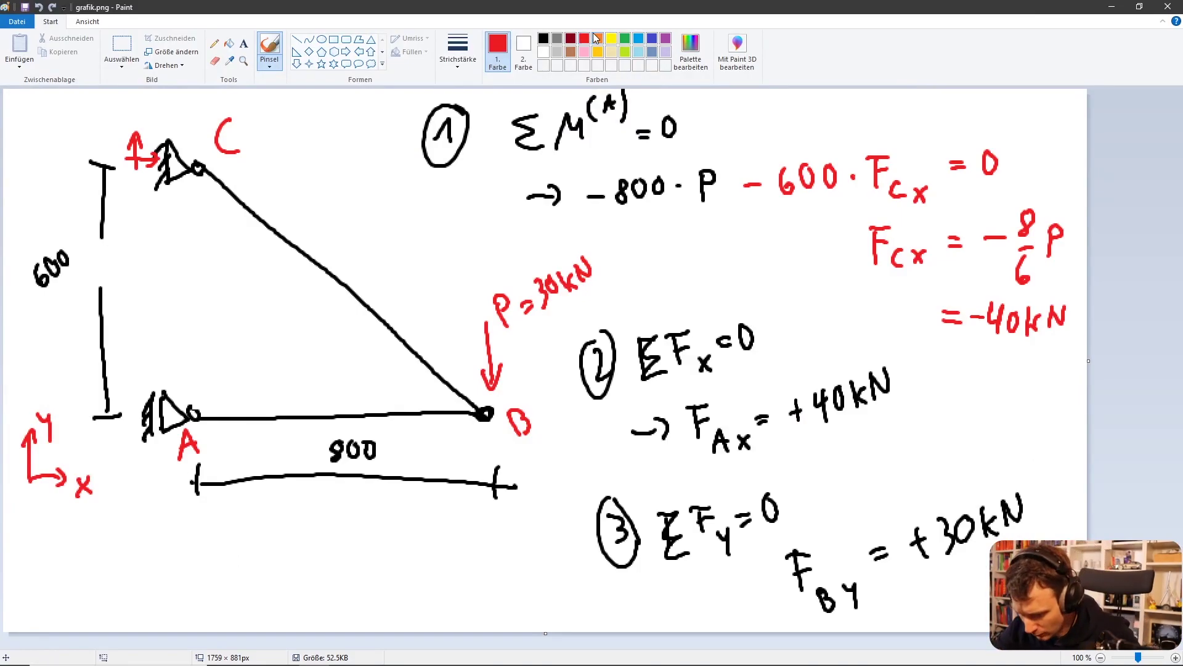
{"action": "left_click", "coordinate": [458, 50]}
{"action": "left_click", "coordinate": [438, 135]}
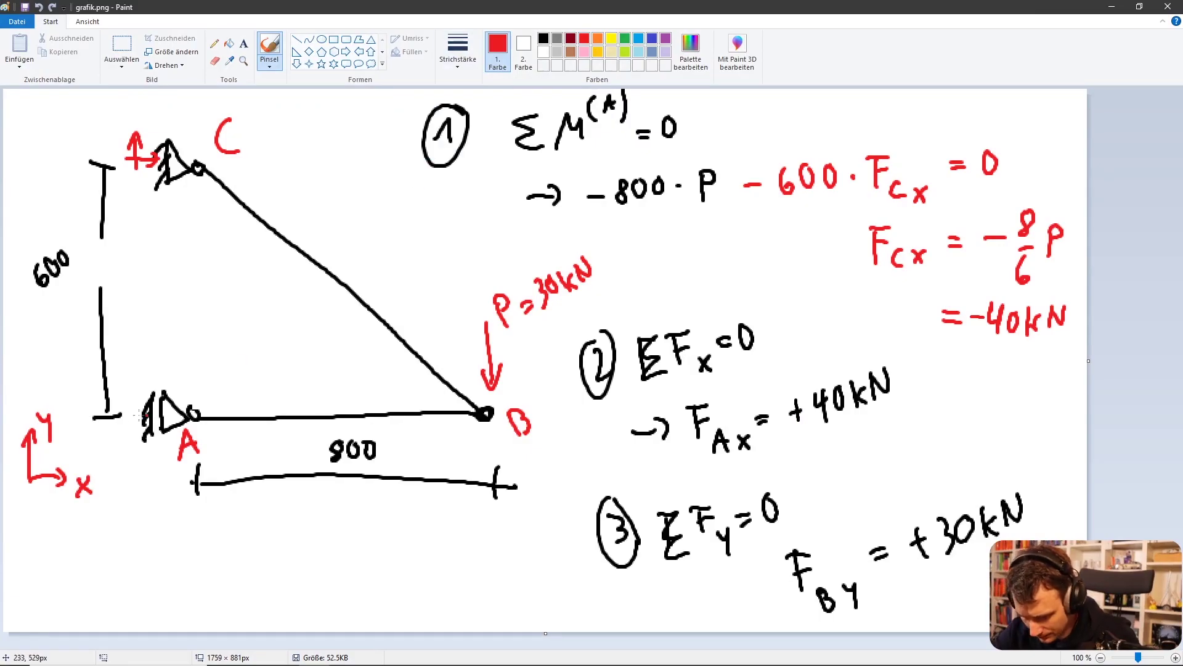
Draw a red arrow labelled FxA at support A and start an Fc label below C
{"action": "left_click_drag", "start_coordinate": [120, 406], "coordinate": [133, 412]}
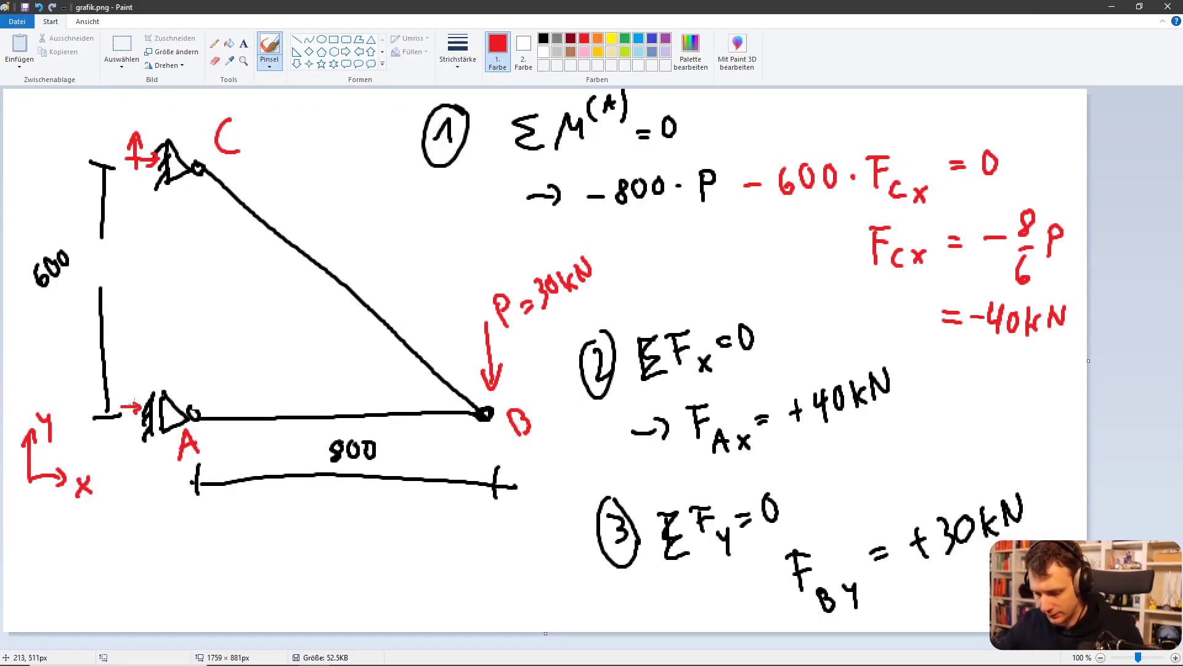
{"action": "mouse_move", "coordinate": [122, 377]}
{"action": "left_mouse_down"}
{"action": "mouse_move", "coordinate": [120, 392]}
{"action": "mouse_move", "coordinate": [125, 368]}
{"action": "left_mouse_up"}
{"action": "left_click_drag", "start_coordinate": [118, 384], "coordinate": [141, 388]}
{"action": "mouse_move", "coordinate": [141, 381]}
{"action": "left_mouse_down"}
{"action": "mouse_move", "coordinate": [131, 392]}
{"action": "mouse_move", "coordinate": [161, 388]}
{"action": "left_mouse_up"}
{"action": "left_click_drag", "start_coordinate": [150, 382], "coordinate": [159, 379]}
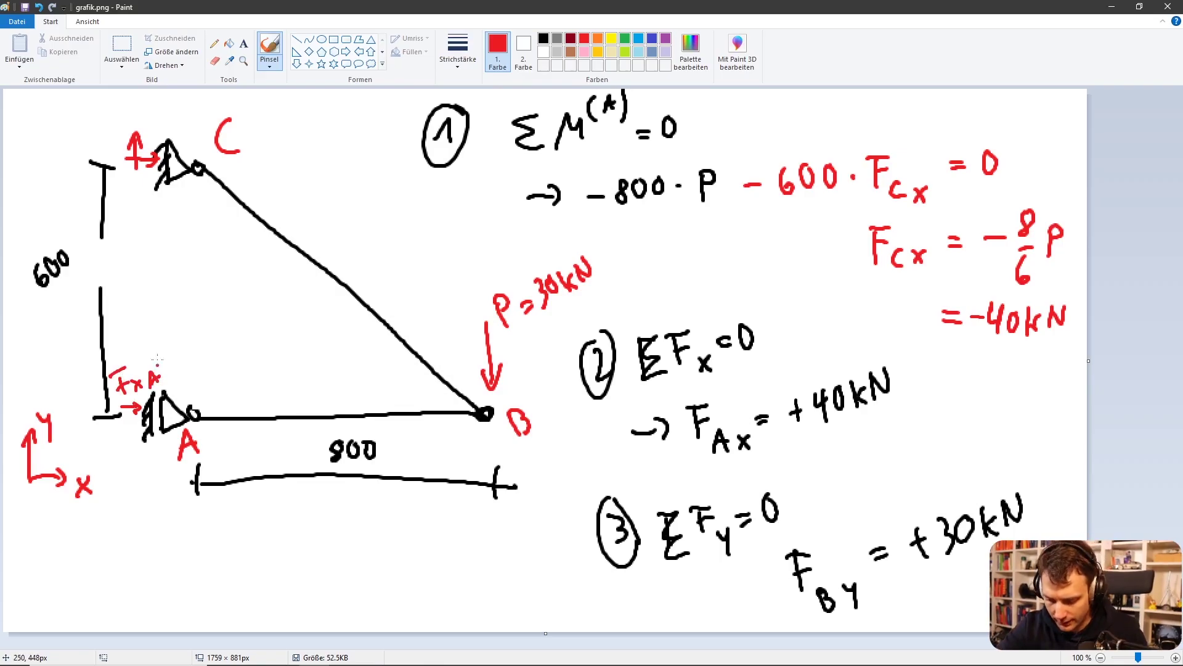
{"action": "mouse_move", "coordinate": [116, 197]}
{"action": "left_mouse_down"}
{"action": "mouse_move", "coordinate": [121, 212]}
{"action": "mouse_move", "coordinate": [127, 188]}
{"action": "left_mouse_up"}
{"action": "left_click_drag", "start_coordinate": [116, 204], "coordinate": [138, 211]}
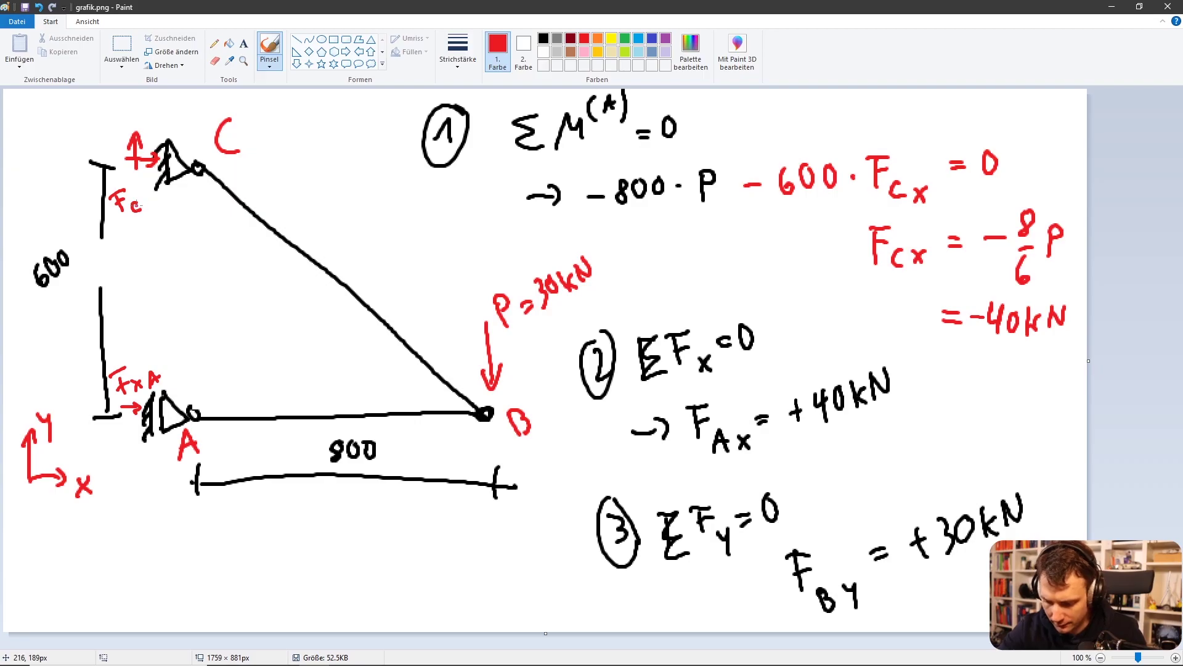
Fix the stray stroke and write red FxC and FyC labels at support C
{"action": "key", "text": "ctrl+z"}
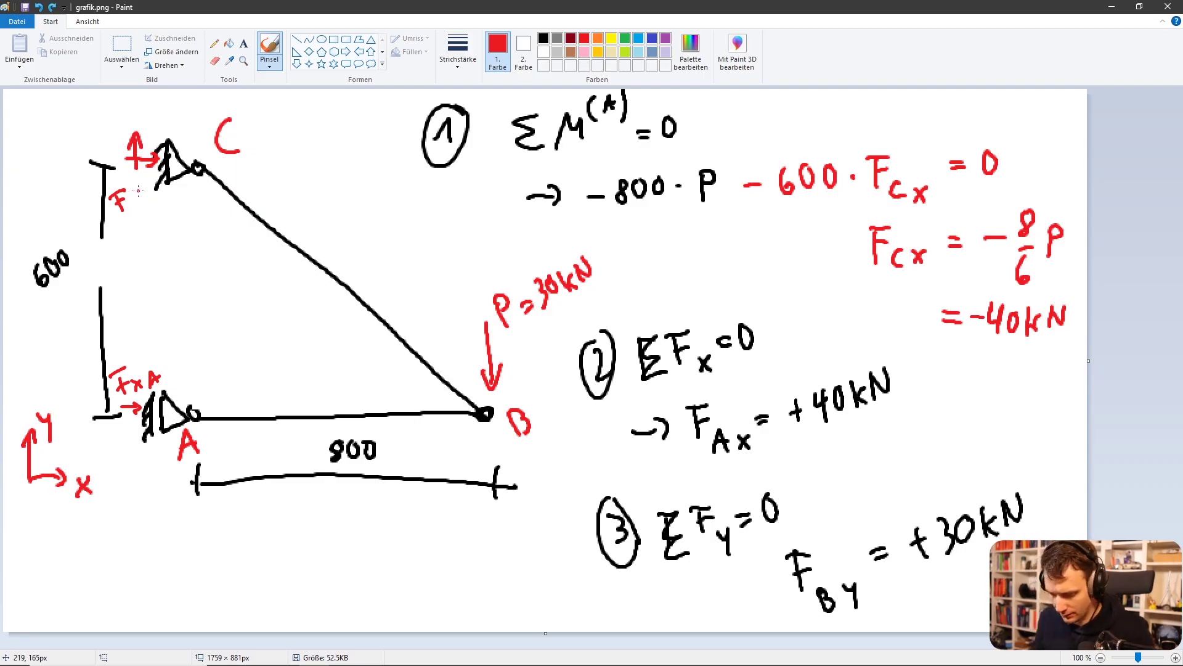
{"action": "mouse_move", "coordinate": [130, 207]}
{"action": "left_mouse_down"}
{"action": "mouse_move", "coordinate": [139, 219]}
{"action": "mouse_move", "coordinate": [130, 222]}
{"action": "mouse_move", "coordinate": [162, 217]}
{"action": "left_mouse_up"}
{"action": "mouse_move", "coordinate": [93, 130]}
{"action": "left_mouse_down"}
{"action": "mouse_move", "coordinate": [102, 146]}
{"action": "mouse_move", "coordinate": [99, 126]}
{"action": "left_mouse_up"}
{"action": "left_click_drag", "start_coordinate": [92, 140], "coordinate": [110, 141]}
{"action": "mouse_move", "coordinate": [115, 132]}
{"action": "left_mouse_down"}
{"action": "mouse_move", "coordinate": [110, 148]}
{"action": "mouse_move", "coordinate": [131, 143]}
{"action": "left_mouse_up"}
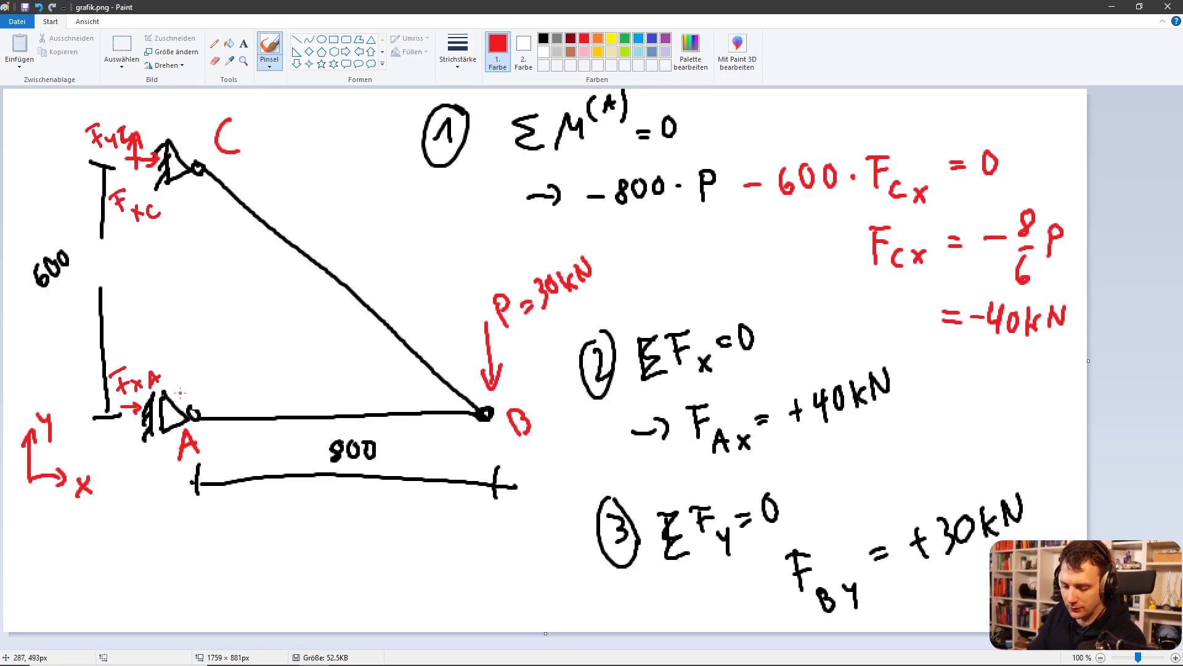
Draw a red arrow pointing at joint A, undoing the extra trial arrows
{"action": "mouse_move", "coordinate": [213, 374]}
{"action": "left_mouse_down"}
{"action": "mouse_move", "coordinate": [192, 401]}
{"action": "mouse_move", "coordinate": [204, 398]}
{"action": "left_mouse_up"}
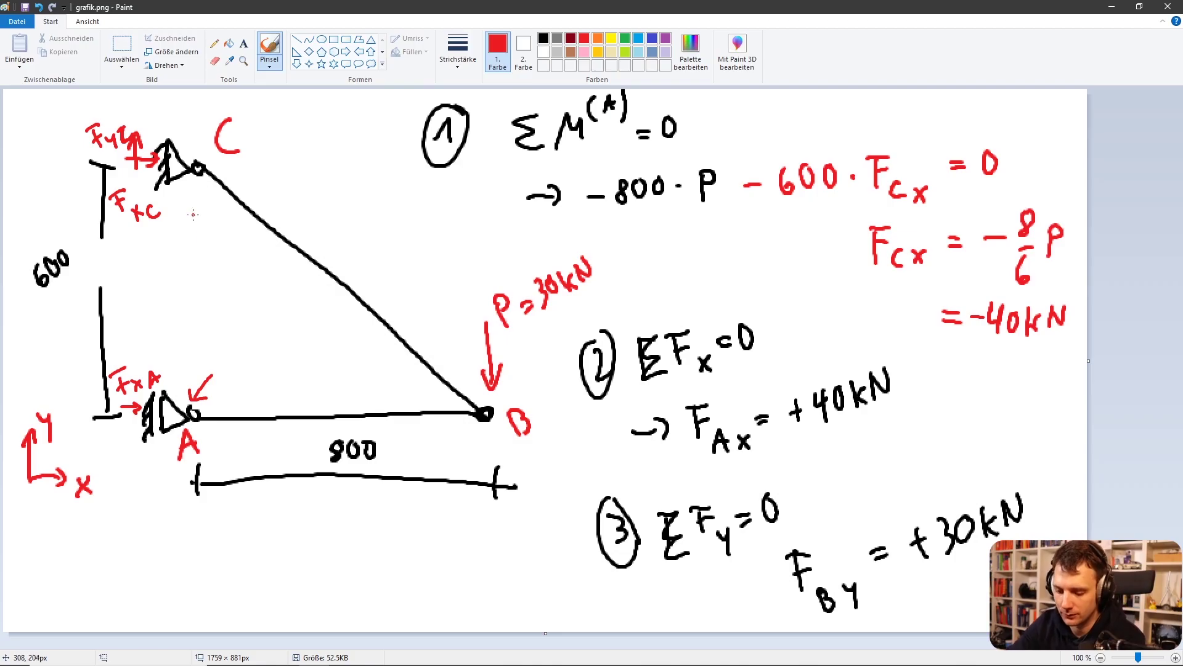
{"action": "mouse_move", "coordinate": [191, 227]}
{"action": "left_mouse_down"}
{"action": "mouse_move", "coordinate": [191, 333]}
{"action": "mouse_move", "coordinate": [198, 300]}
{"action": "left_mouse_up"}
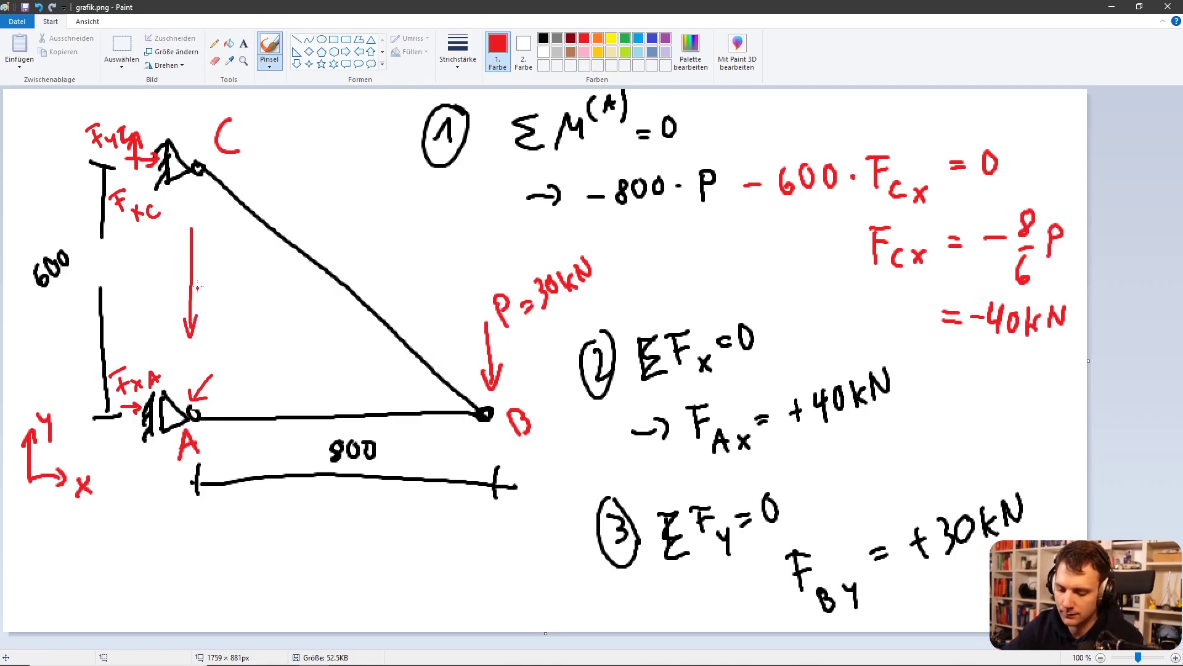
{"action": "key", "text": "ctrl+z"}
{"action": "key", "text": "ctrl+z"}
{"action": "left_click_drag", "start_coordinate": [130, 420], "coordinate": [291, 421]}
{"action": "mouse_move", "coordinate": [276, 409]}
{"action": "left_mouse_down"}
{"action": "mouse_move", "coordinate": [293, 421]}
{"action": "mouse_move", "coordinate": [277, 430]}
{"action": "left_mouse_up"}
{"action": "key", "text": "ctrl+z"}
{"action": "key", "text": "ctrl+z"}
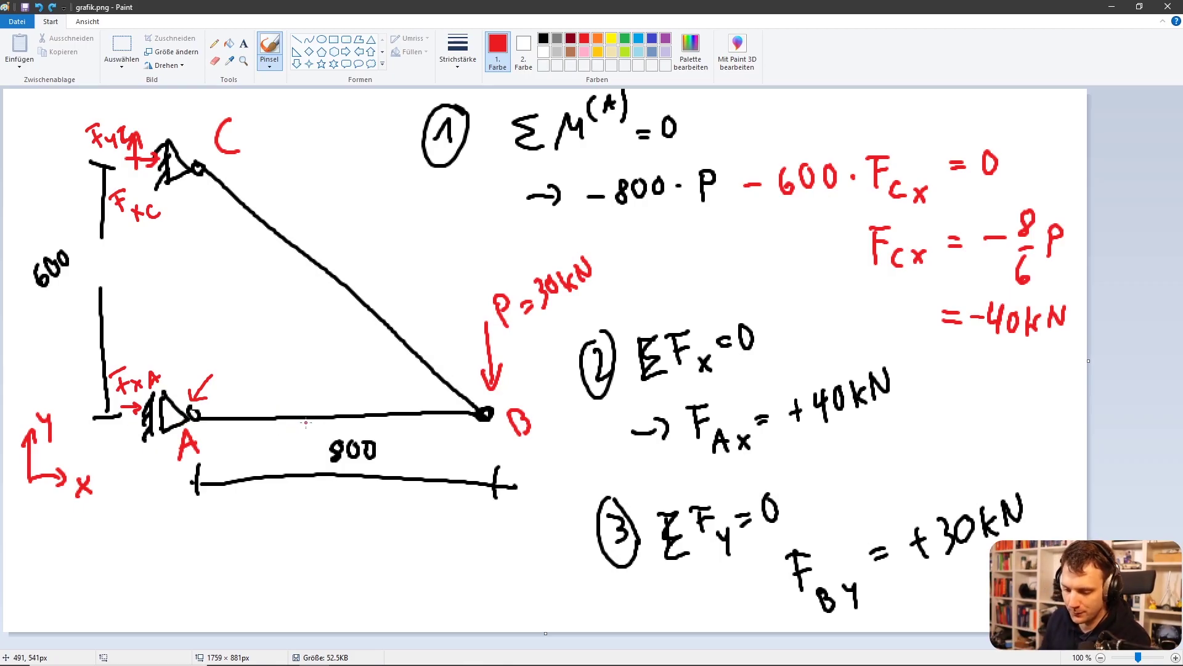
{"action": "left_click_drag", "start_coordinate": [483, 239], "coordinate": [491, 225]}
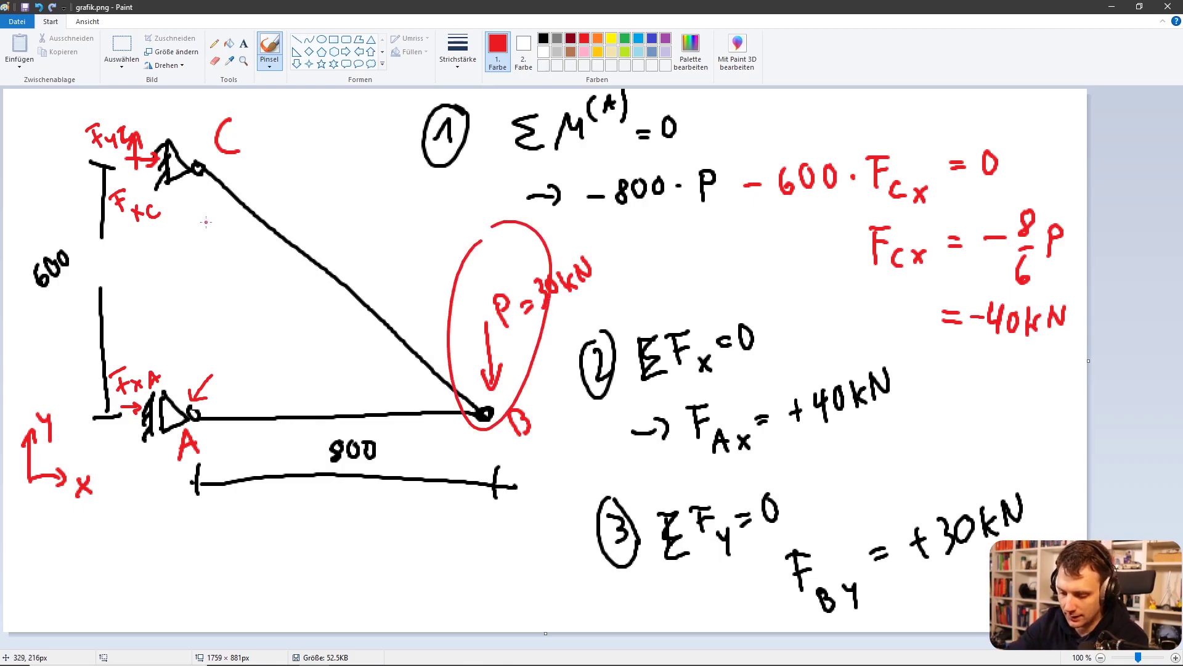
{"action": "mouse_move", "coordinate": [157, 144]}
{"action": "left_mouse_down"}
{"action": "mouse_move", "coordinate": [85, 183]}
{"action": "mouse_move", "coordinate": [136, 151]}
{"action": "left_mouse_up"}
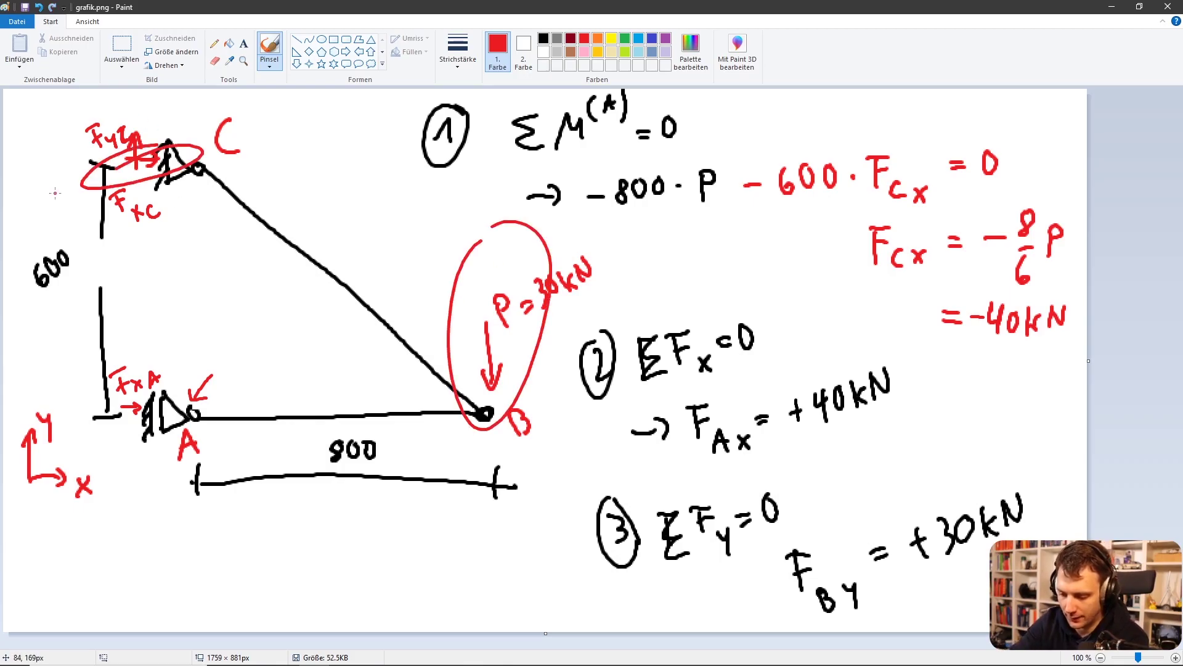
{"action": "key", "text": "ctrl+z"}
{"action": "key", "text": "ctrl+z"}
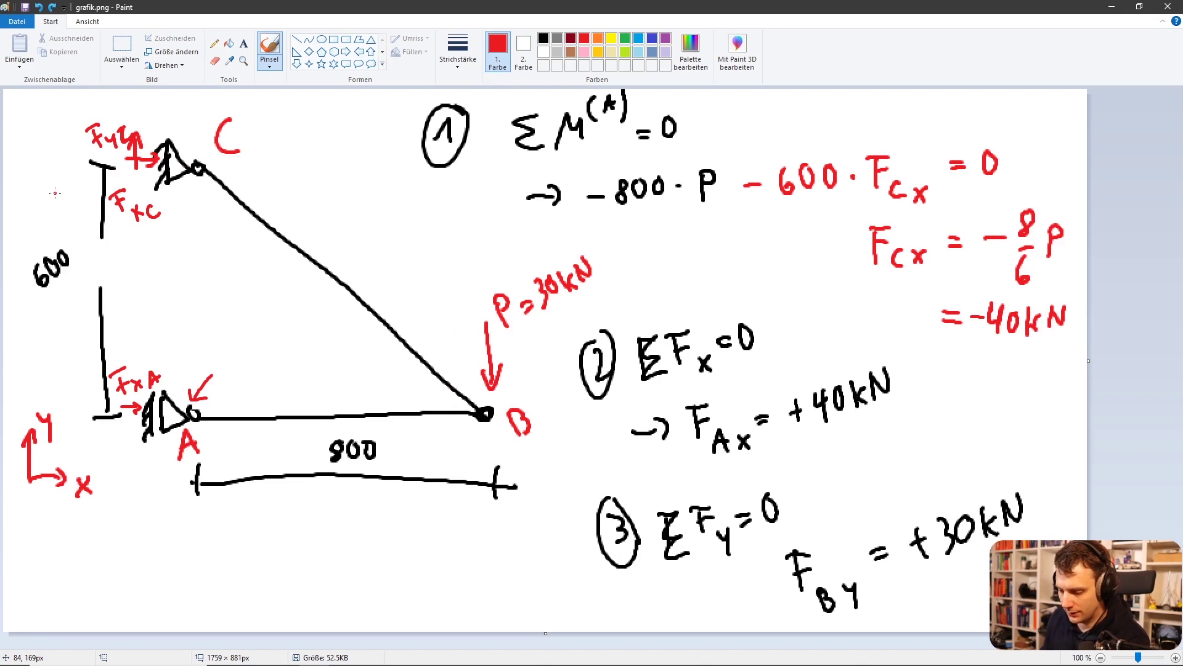
{"action": "mouse_move", "coordinate": [707, 212]}
{"action": "left_mouse_down"}
{"action": "mouse_move", "coordinate": [723, 252]}
{"action": "mouse_move", "coordinate": [721, 222]}
{"action": "left_mouse_up"}
{"action": "mouse_move", "coordinate": [920, 113]}
{"action": "left_mouse_down"}
{"action": "mouse_move", "coordinate": [899, 146]}
{"action": "mouse_move", "coordinate": [912, 143]}
{"action": "left_mouse_up"}
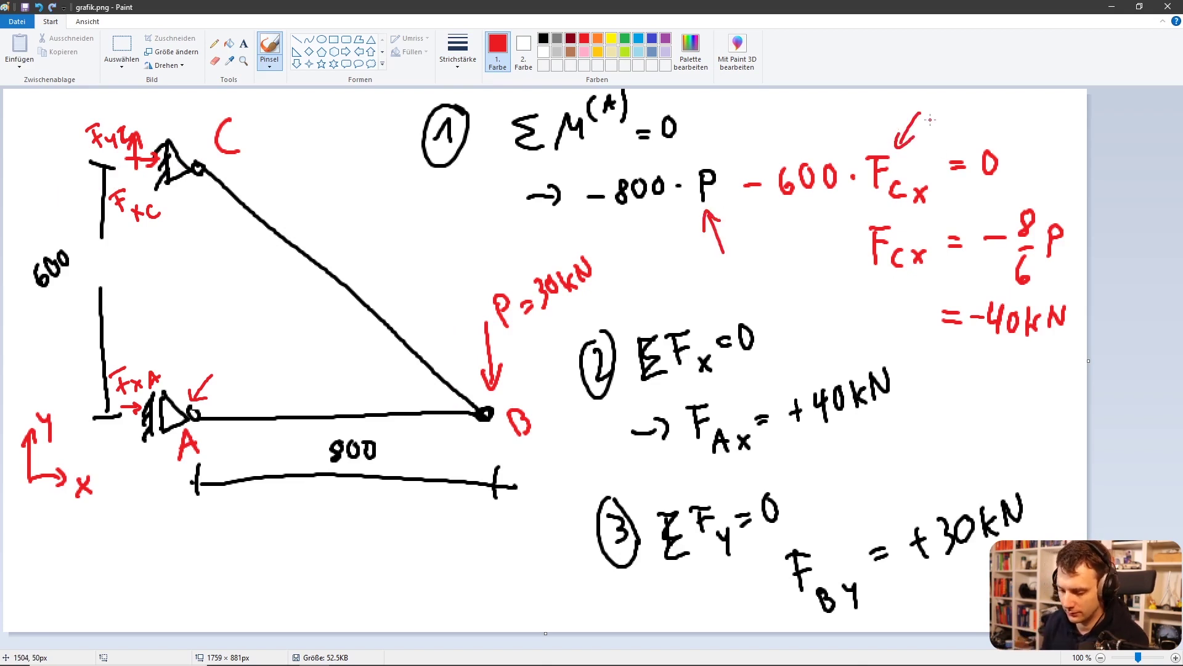
{"action": "key", "text": "ctrl+z"}
{"action": "key", "text": "ctrl+z"}
{"action": "key", "text": "ctrl+z"}
{"action": "key", "text": "ctrl+z"}
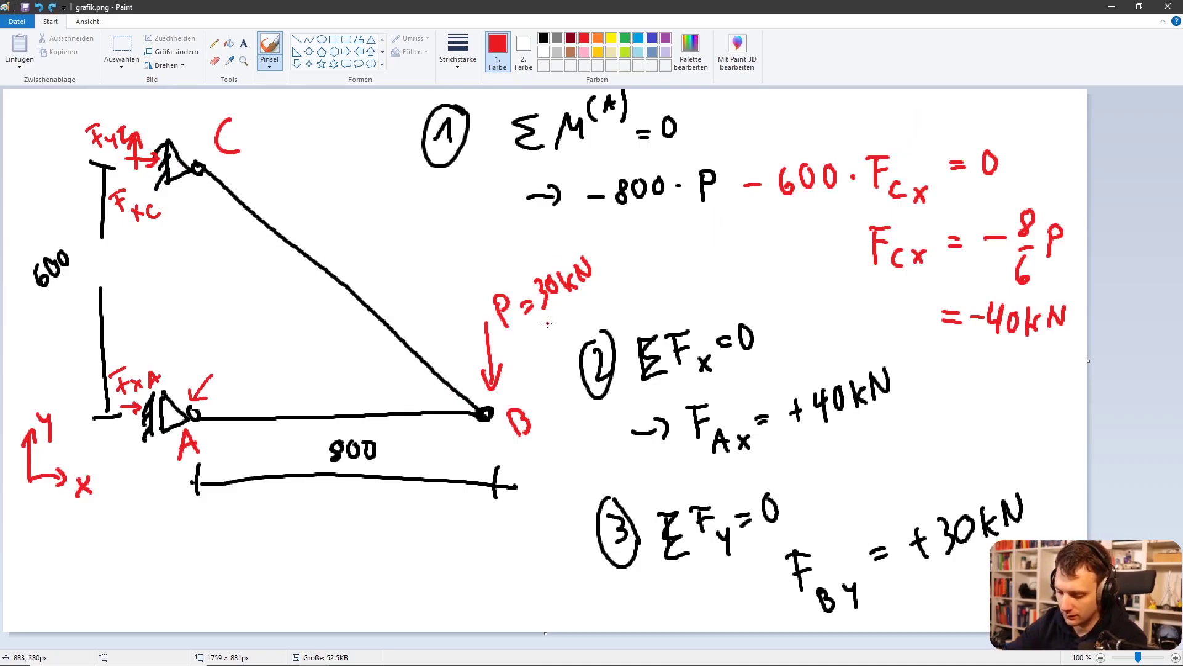
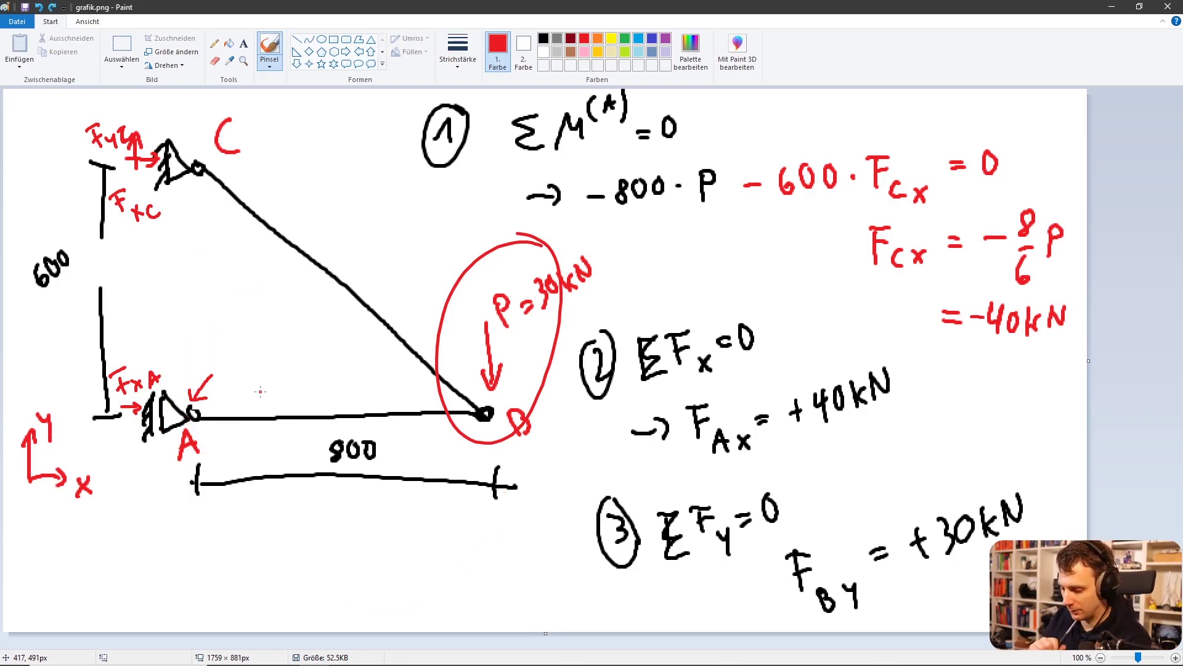
Trial-circle the -800·P and -600·Fcx terms in red, then undo the circles
{"action": "mouse_move", "coordinate": [690, 148]}
{"action": "left_mouse_down"}
{"action": "mouse_move", "coordinate": [597, 151]}
{"action": "mouse_move", "coordinate": [715, 200]}
{"action": "mouse_move", "coordinate": [666, 147]}
{"action": "left_mouse_up"}
{"action": "mouse_move", "coordinate": [872, 140]}
{"action": "left_mouse_down"}
{"action": "mouse_move", "coordinate": [860, 132]}
{"action": "mouse_move", "coordinate": [884, 231]}
{"action": "mouse_move", "coordinate": [853, 132]}
{"action": "left_mouse_up"}
{"action": "key", "text": "ctrl+z"}
{"action": "key", "text": "ctrl+z"}
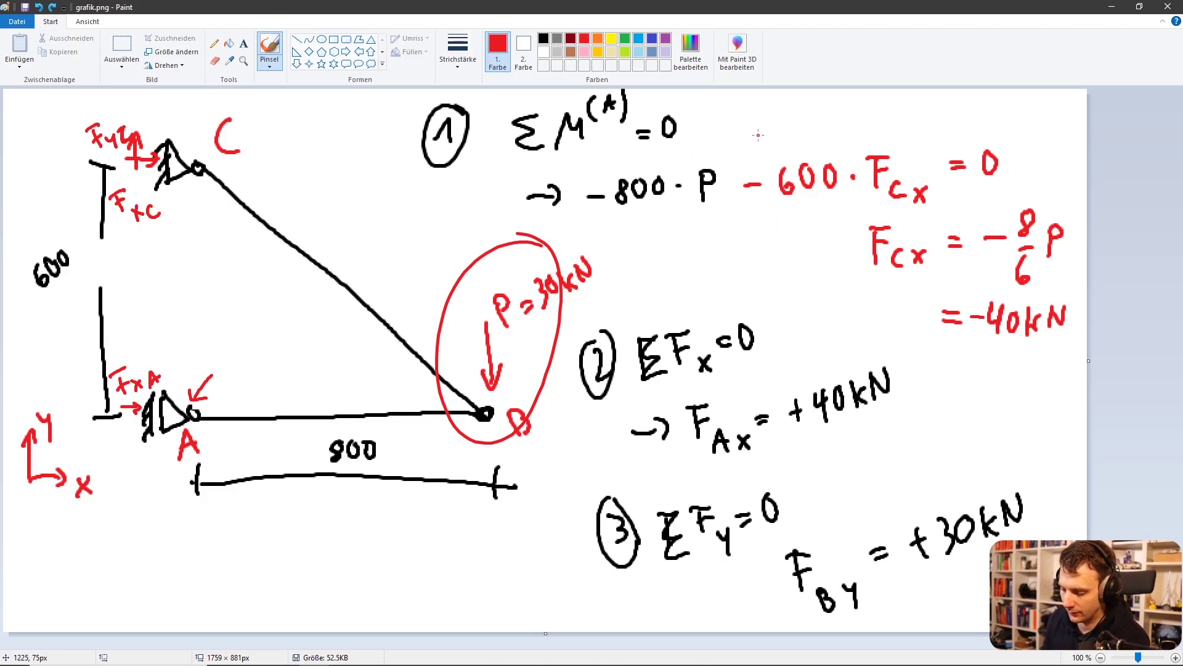
Draw a red rightward arrow beside point C, then remove the last strokes
{"action": "left_click_drag", "start_coordinate": [239, 164], "coordinate": [352, 150]}
{"action": "mouse_move", "coordinate": [329, 146]}
{"action": "left_mouse_down"}
{"action": "mouse_move", "coordinate": [333, 168]}
{"action": "mouse_move", "coordinate": [462, 210]}
{"action": "mouse_move", "coordinate": [65, 503]}
{"action": "mouse_move", "coordinate": [215, 252]}
{"action": "mouse_move", "coordinate": [213, 292]}
{"action": "left_mouse_up"}
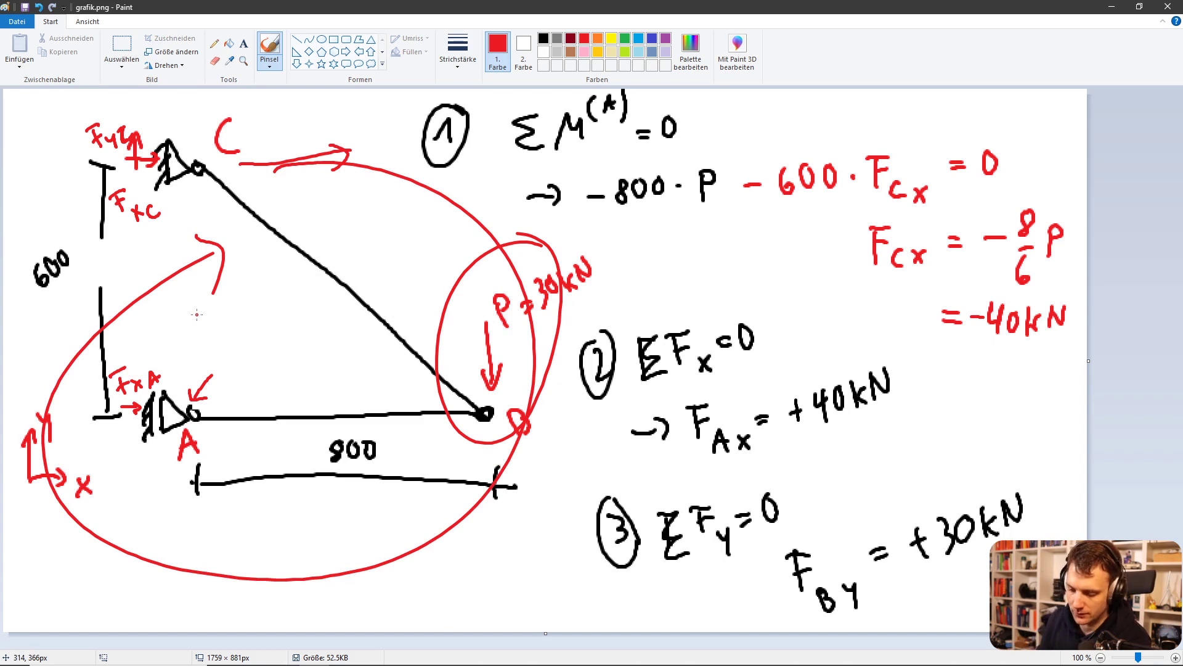
{"action": "key", "text": "ctrl+z"}
{"action": "key", "text": "ctrl+z"}
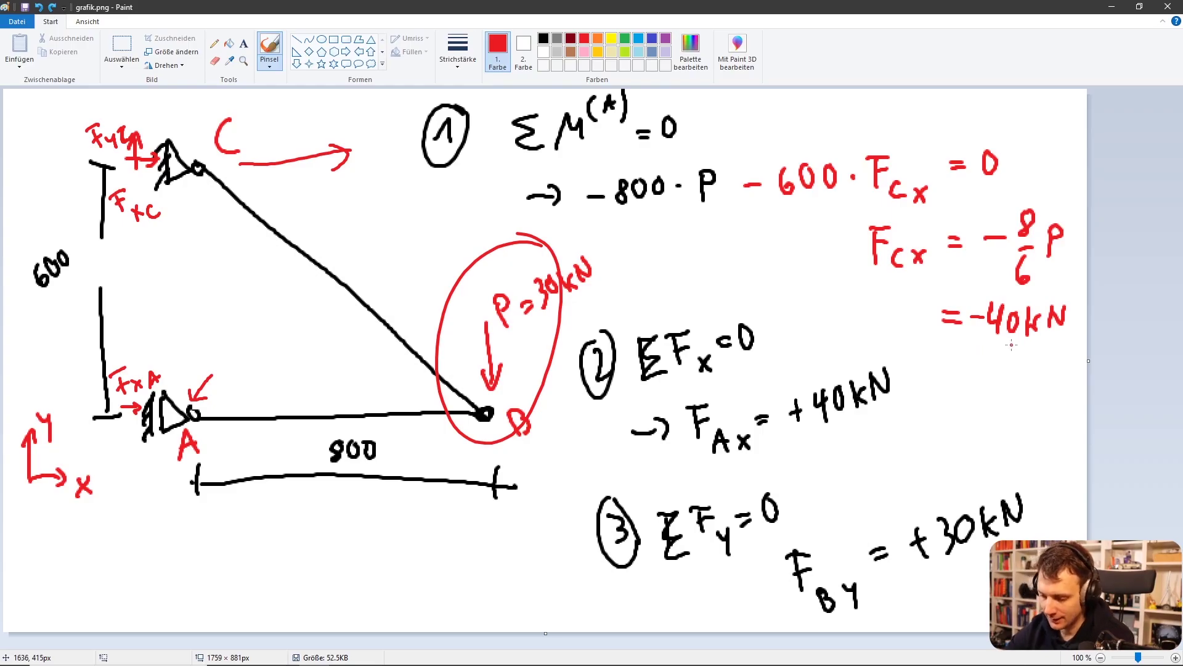
In green, draw arrows at supports C and A and circle FAx = +40kN, -40kN and +30kN
{"action": "left_click", "coordinate": [626, 38]}
{"action": "mouse_move", "coordinate": [31, 164]}
{"action": "left_mouse_down"}
{"action": "mouse_move", "coordinate": [79, 165]}
{"action": "mouse_move", "coordinate": [21, 165]}
{"action": "mouse_move", "coordinate": [43, 156]}
{"action": "left_mouse_up"}
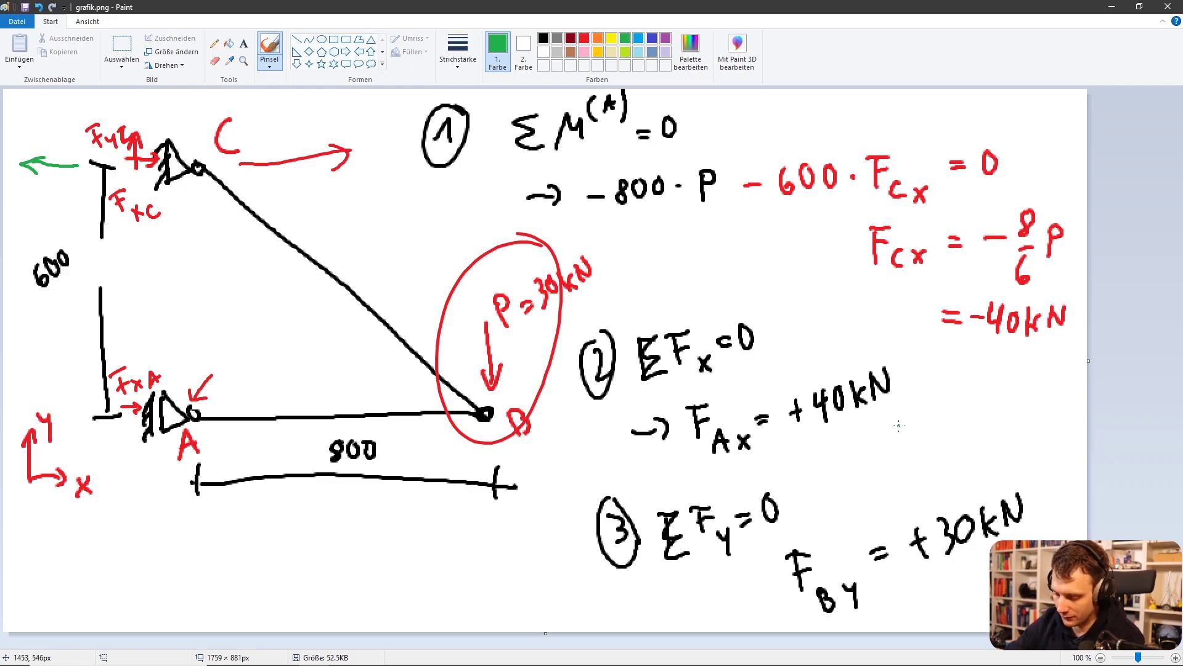
{"action": "left_click_drag", "start_coordinate": [57, 388], "coordinate": [63, 399]}
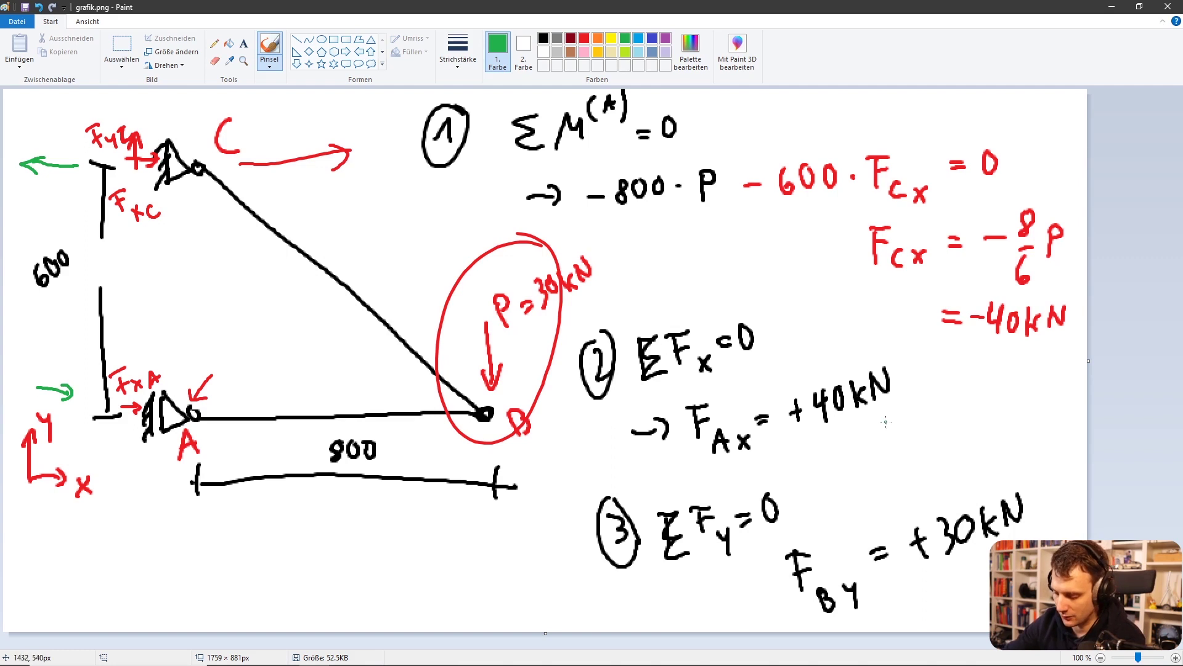
{"action": "mouse_move", "coordinate": [897, 358]}
{"action": "left_mouse_down"}
{"action": "mouse_move", "coordinate": [817, 356]}
{"action": "mouse_move", "coordinate": [911, 425]}
{"action": "mouse_move", "coordinate": [746, 362]}
{"action": "left_mouse_up"}
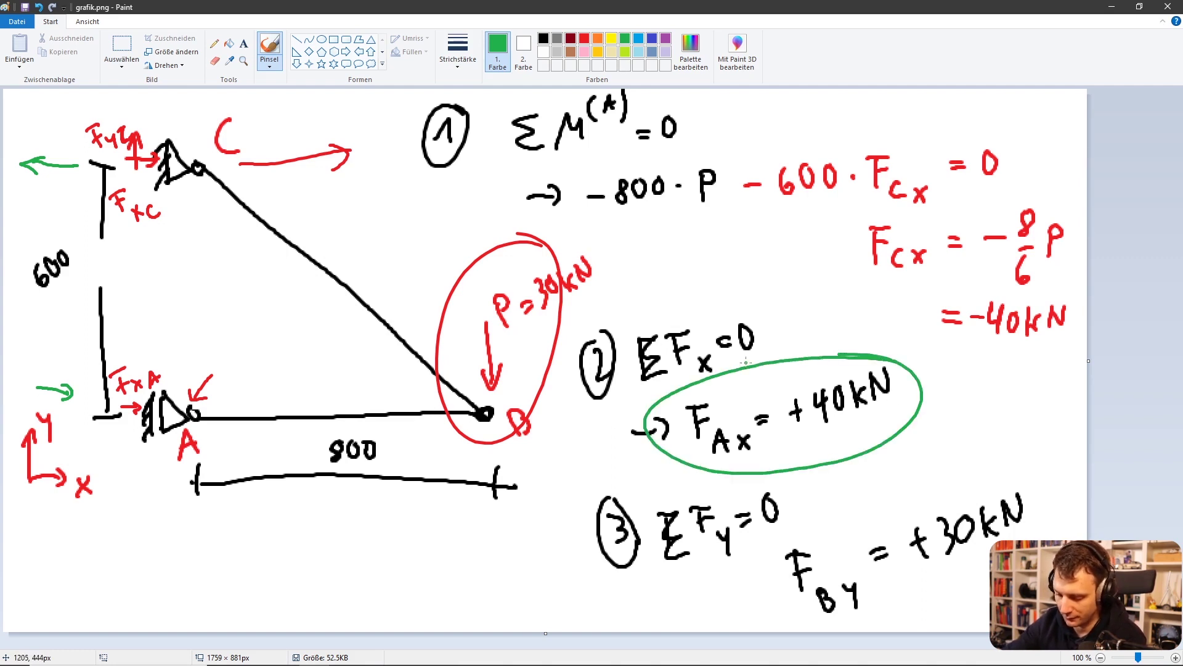
{"action": "mouse_move", "coordinate": [1039, 269]}
{"action": "left_mouse_down"}
{"action": "mouse_move", "coordinate": [907, 339]}
{"action": "mouse_move", "coordinate": [946, 281]}
{"action": "left_mouse_up"}
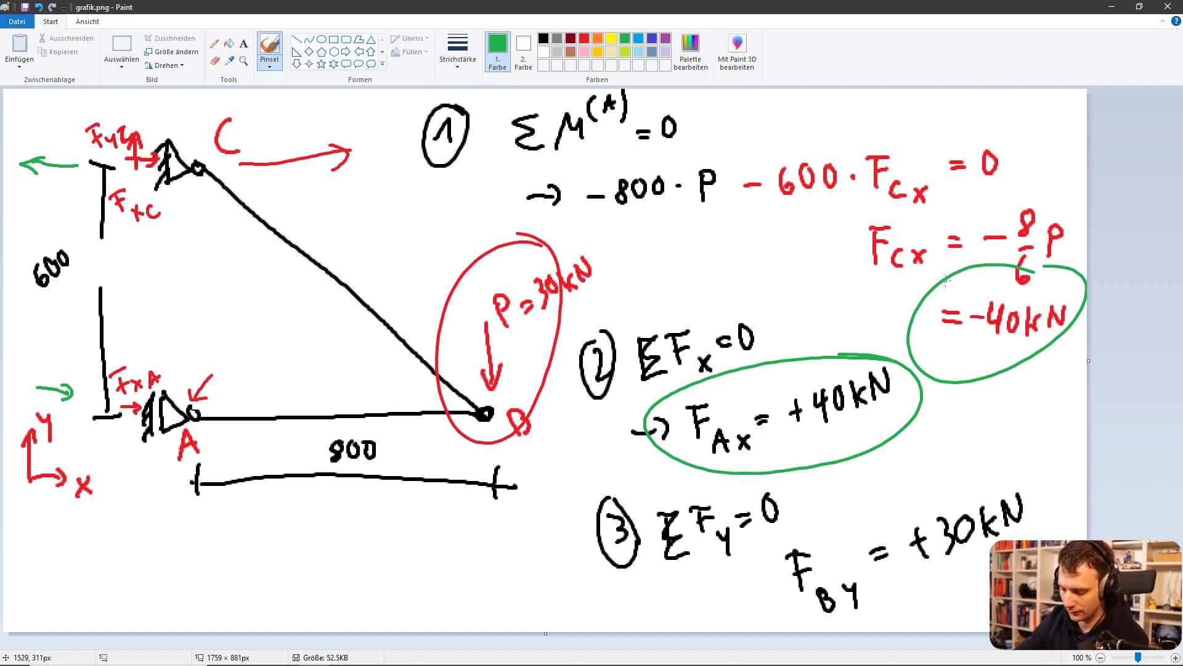
{"action": "left_click_drag", "start_coordinate": [1067, 495], "coordinate": [1014, 464]}
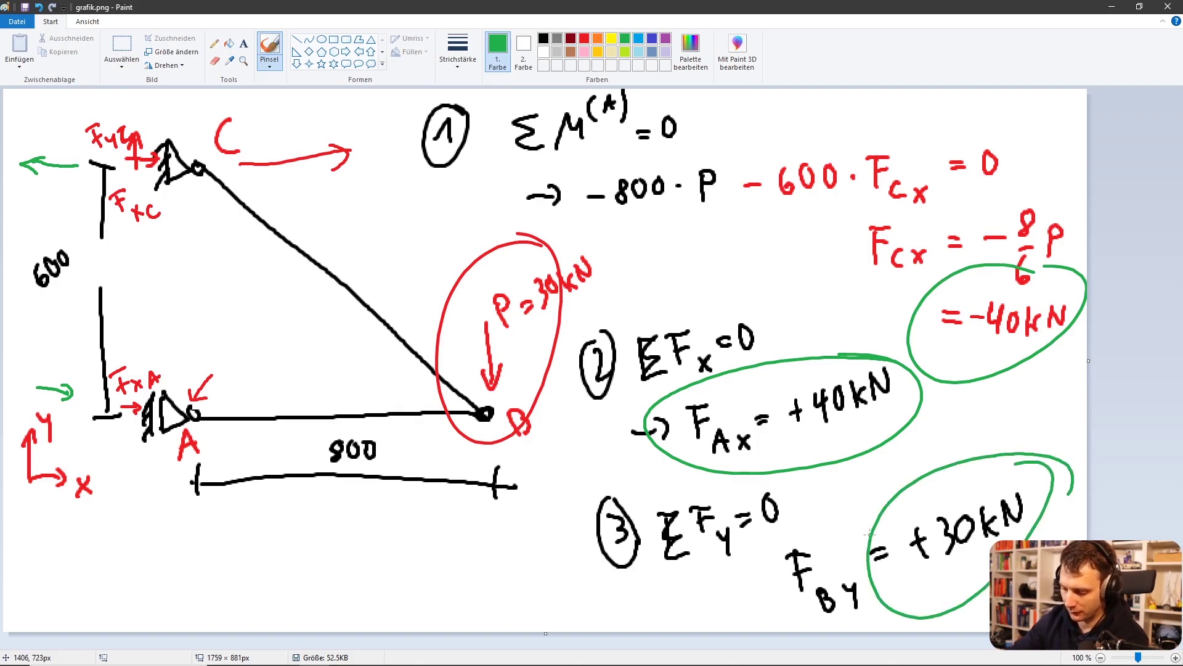
Circle P = 30kN and add a green upward arrow at support C
{"action": "mouse_move", "coordinate": [583, 209]}
{"action": "left_mouse_down"}
{"action": "mouse_move", "coordinate": [485, 256]}
{"action": "mouse_move", "coordinate": [553, 217]}
{"action": "left_mouse_up"}
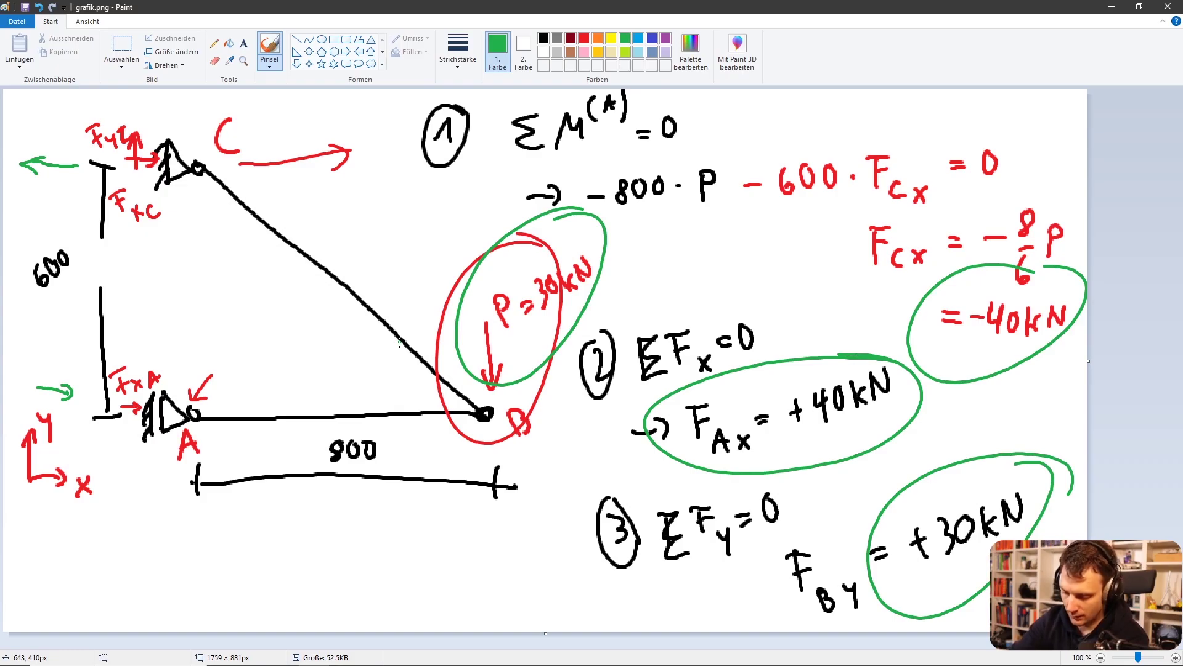
{"action": "left_click_drag", "start_coordinate": [61, 130], "coordinate": [63, 200]}
{"action": "left_click_drag", "start_coordinate": [44, 153], "coordinate": [77, 137]}
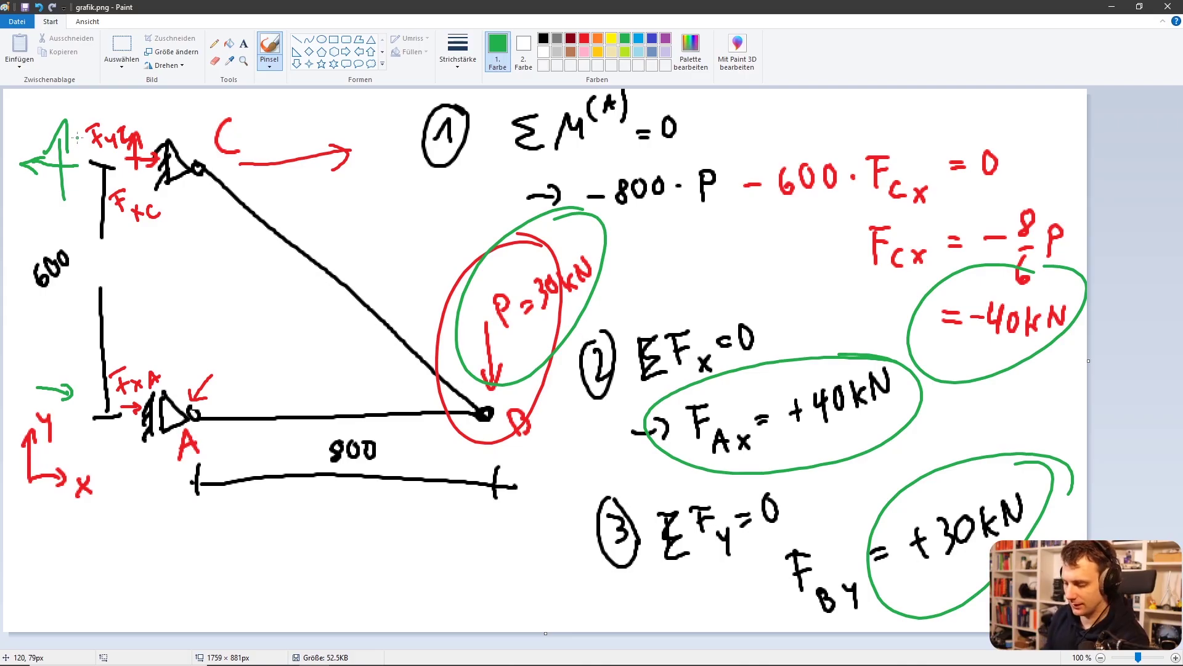
Undo the green annotations and switch back to the Altair Inspire model
{"action": "key", "text": "ctrl+z"}
{"action": "key", "text": "ctrl+z"}
{"action": "key", "text": "ctrl+z"}
{"action": "key", "text": "ctrl+z"}
{"action": "key", "text": "ctrl+z"}
{"action": "key", "text": "ctrl+z"}
{"action": "key", "text": "ctrl+z"}
{"action": "key", "text": "ctrl+z"}
{"action": "key", "text": "ctrl+z"}
{"action": "key", "text": "ctrl+z"}
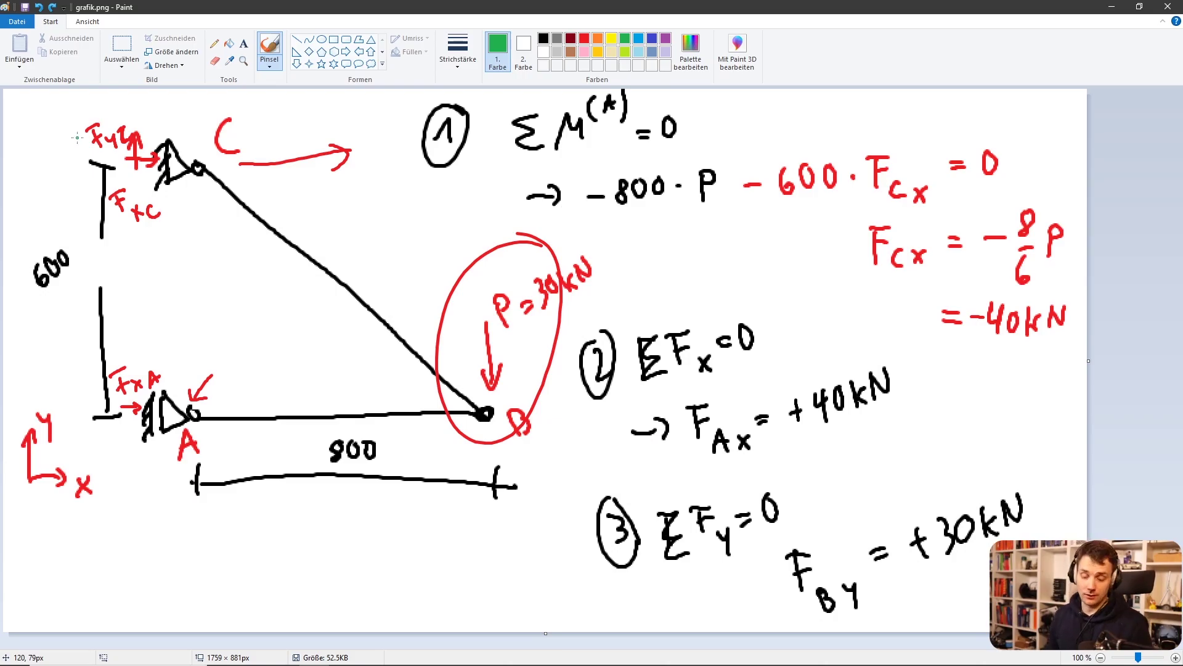
{"action": "key", "text": "alt+Tab"}
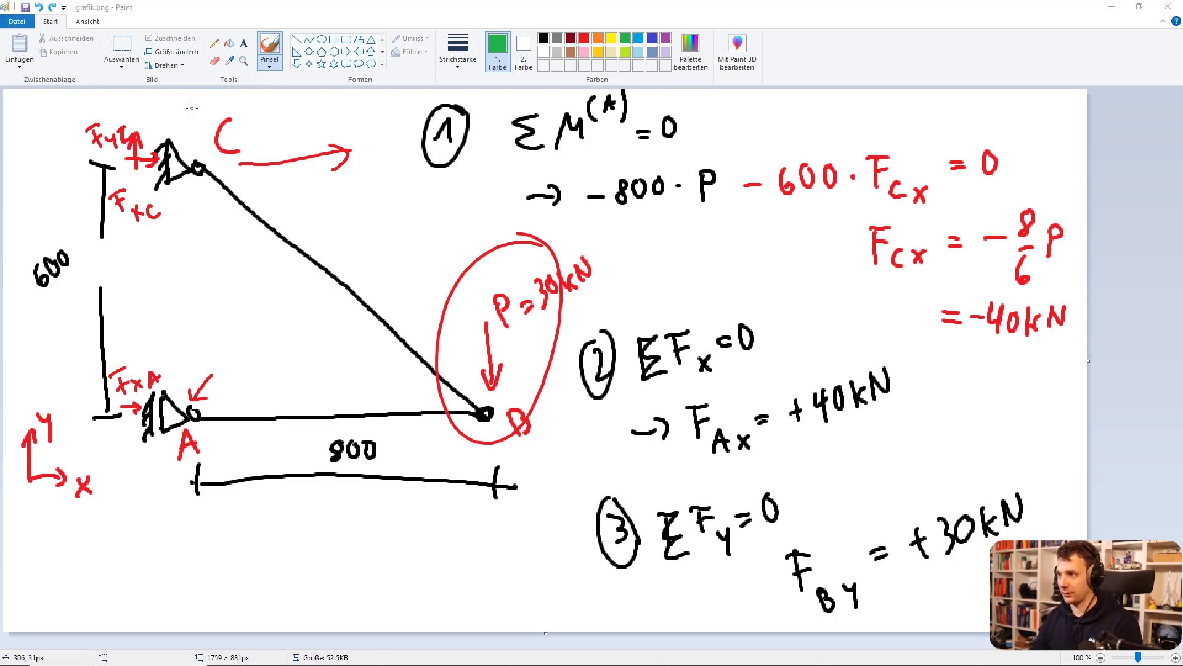
{"action": "key", "text": "alt+Tab"}
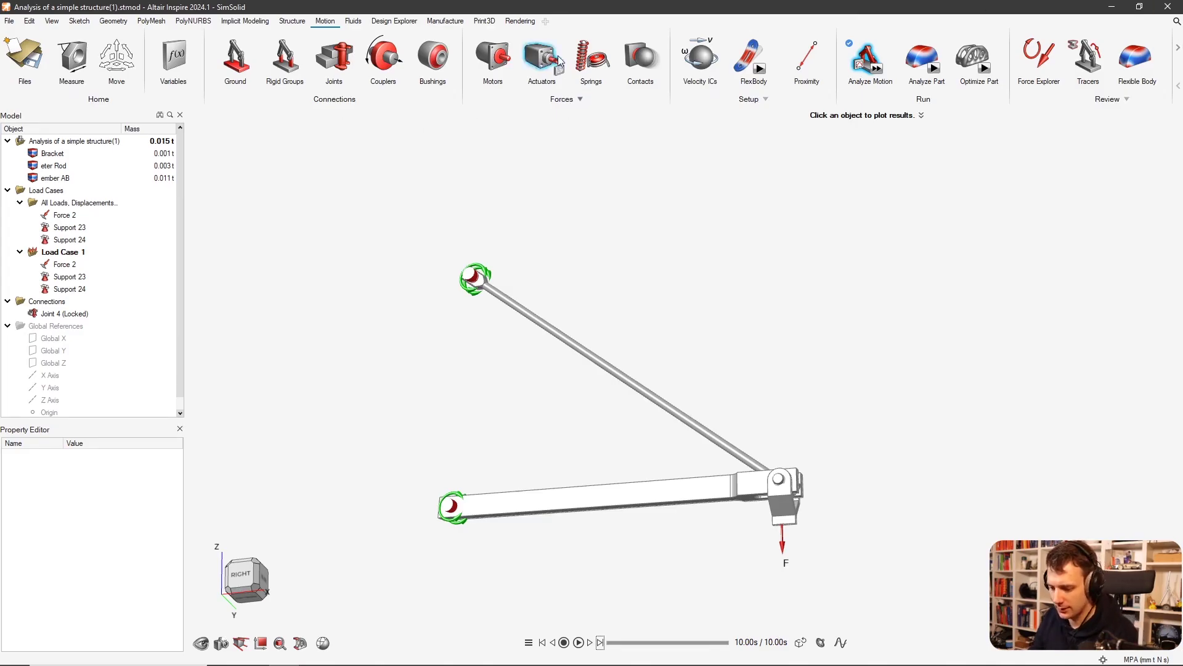
Run a new SimSolid analysis from Structure > Analyze and open the completed run
{"action": "left_click", "coordinate": [292, 22]}
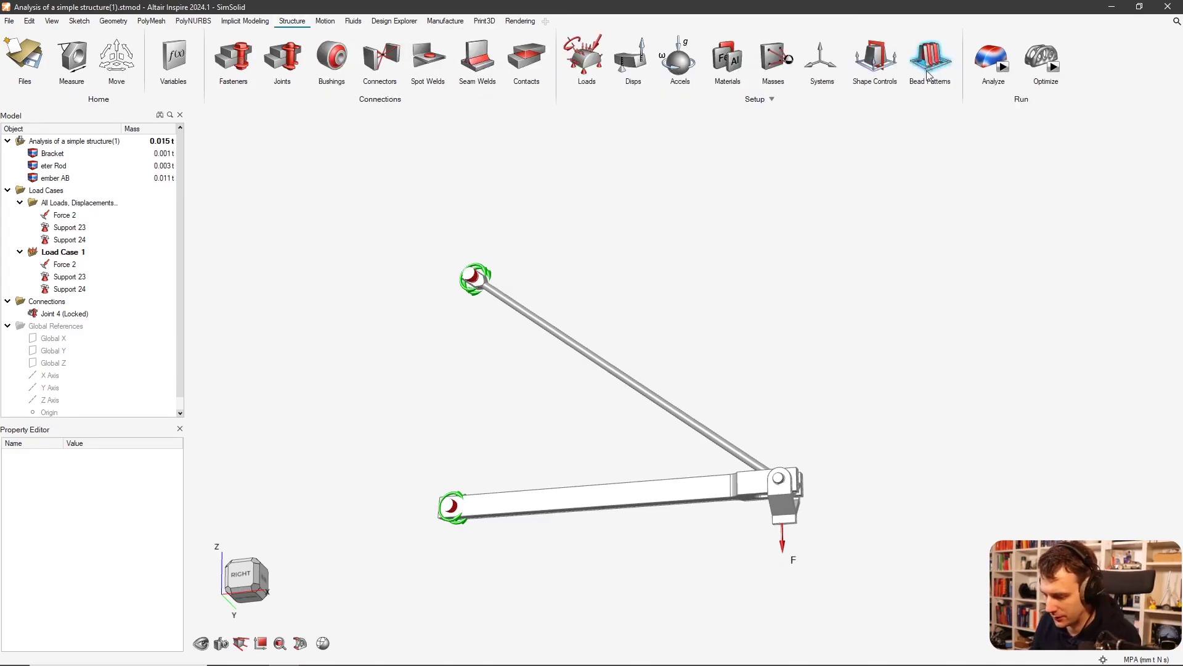
{"action": "left_click", "coordinate": [996, 67]}
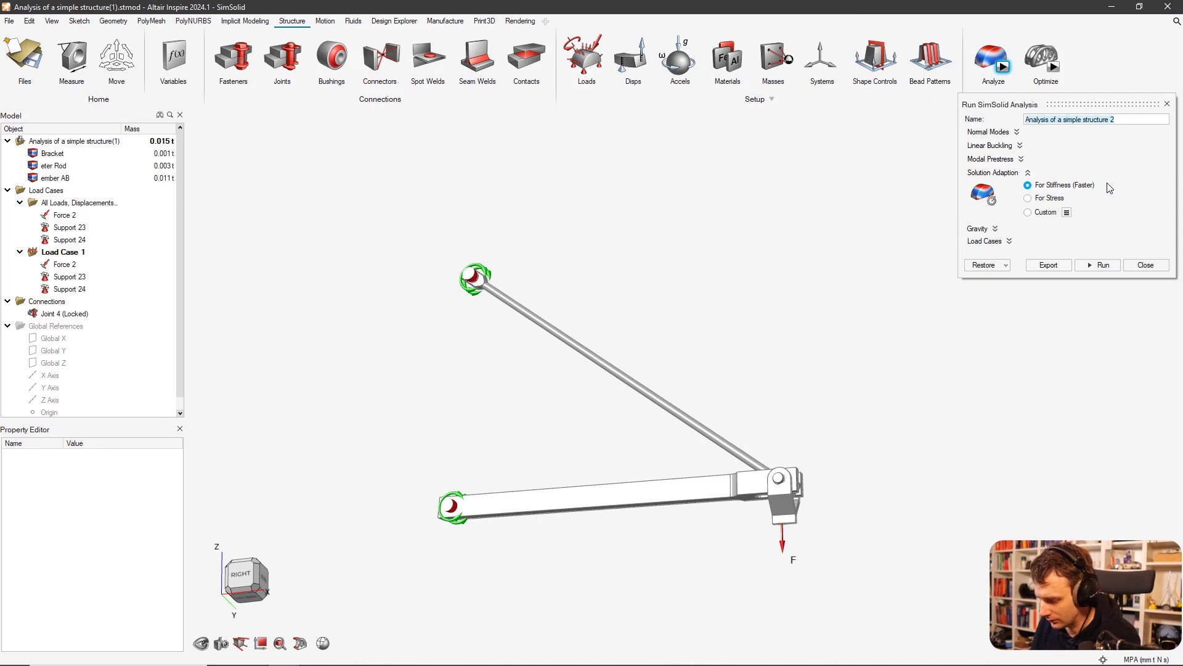
{"action": "left_click", "coordinate": [1099, 265]}
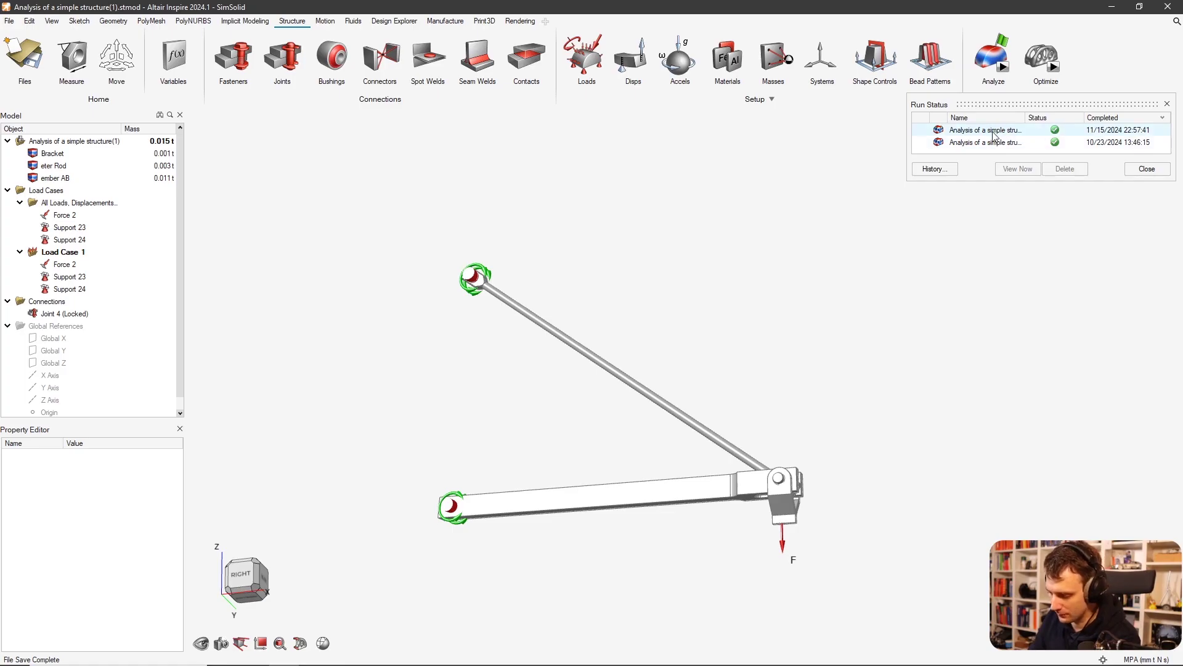
{"action": "double_click", "coordinate": [1036, 130]}
Orbit the 1.552 mm displacement results, play and pause the deformation, and zoom in
{"action": "middle_click_drag", "start_coordinate": [726, 306], "coordinate": [695, 379]}
{"action": "right_click_drag", "start_coordinate": [696, 385], "coordinate": [693, 286]}
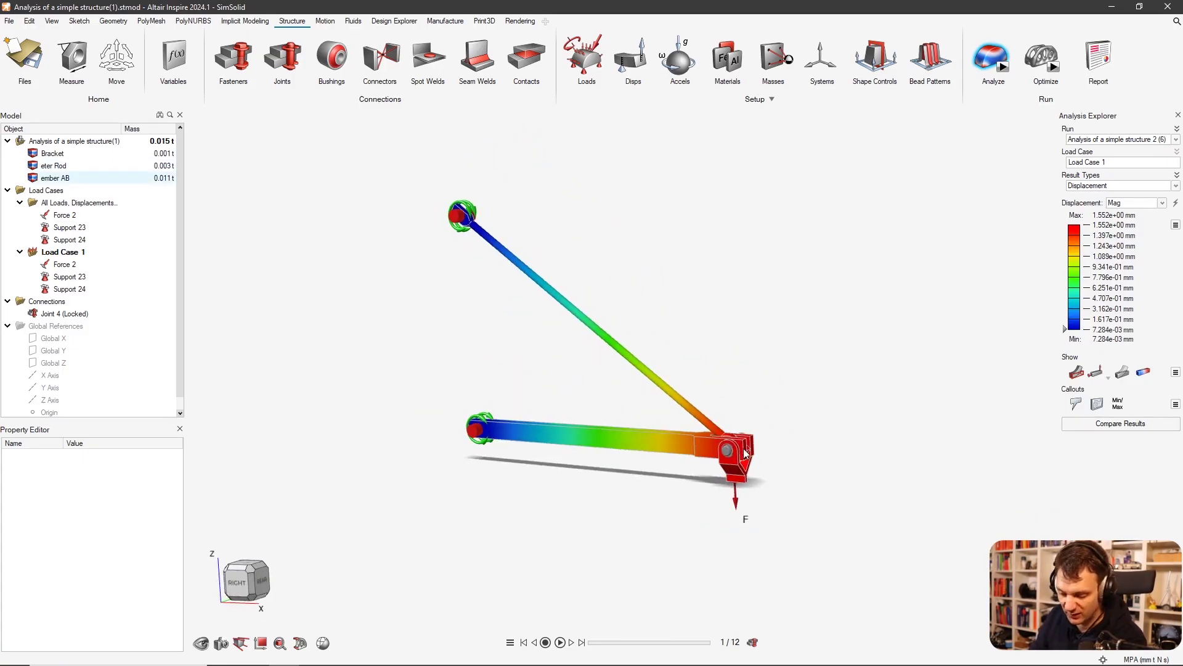
{"action": "left_click", "coordinate": [561, 643]}
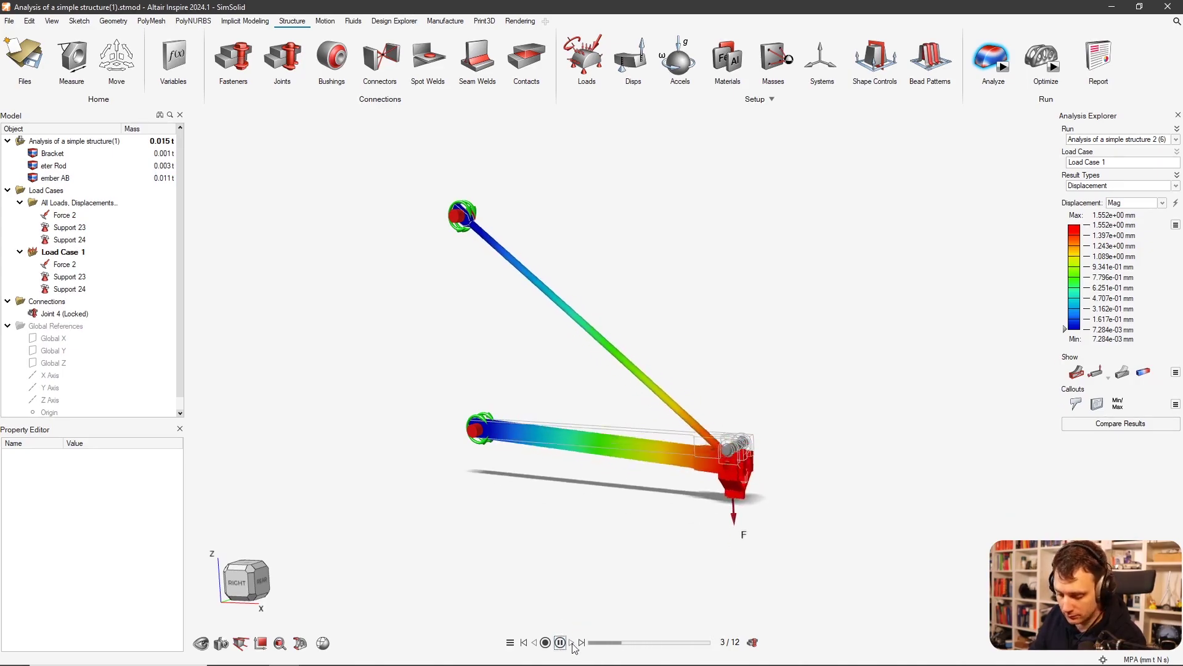
{"action": "left_click", "coordinate": [560, 643]}
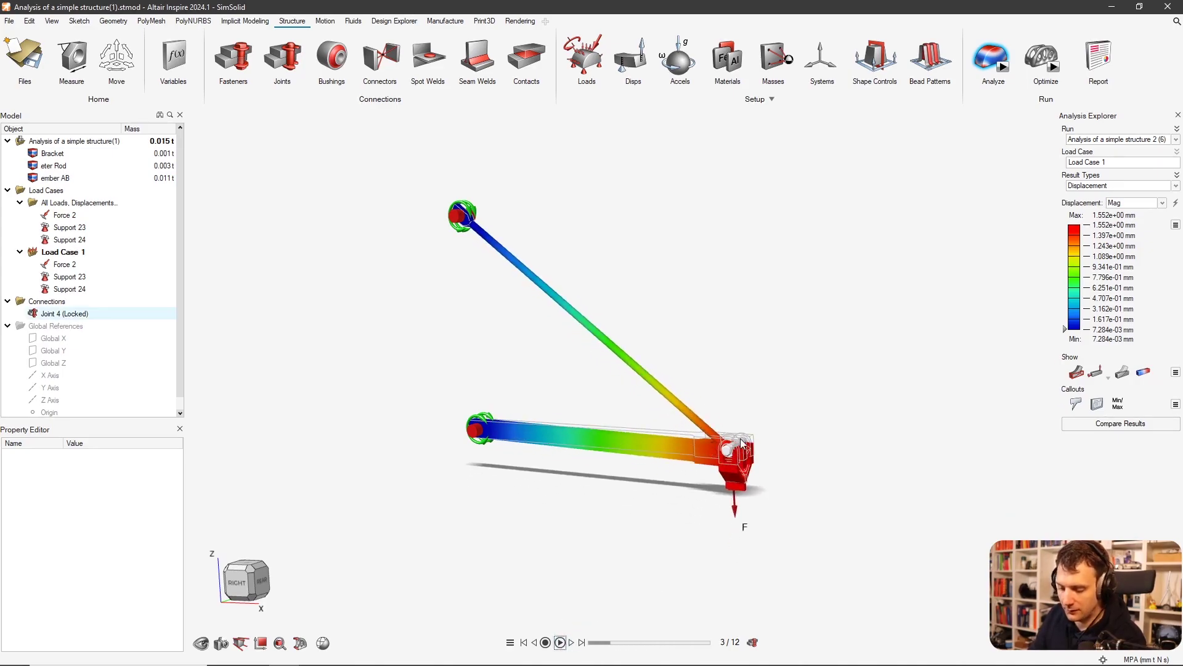
{"action": "scroll", "coordinate": [743, 444], "scroll_direction": "up", "scroll_amount": 4}
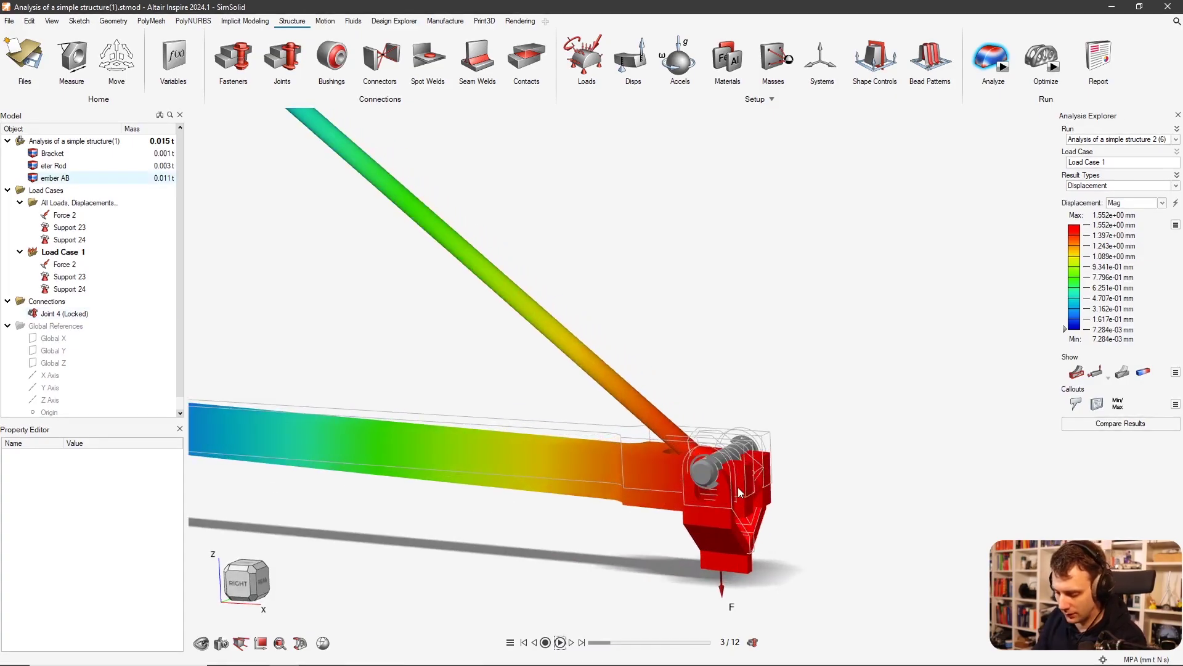
{"action": "scroll", "coordinate": [717, 525], "scroll_direction": "up", "scroll_amount": 1}
{"action": "scroll", "coordinate": [561, 622], "scroll_direction": "up", "scroll_amount": 2}
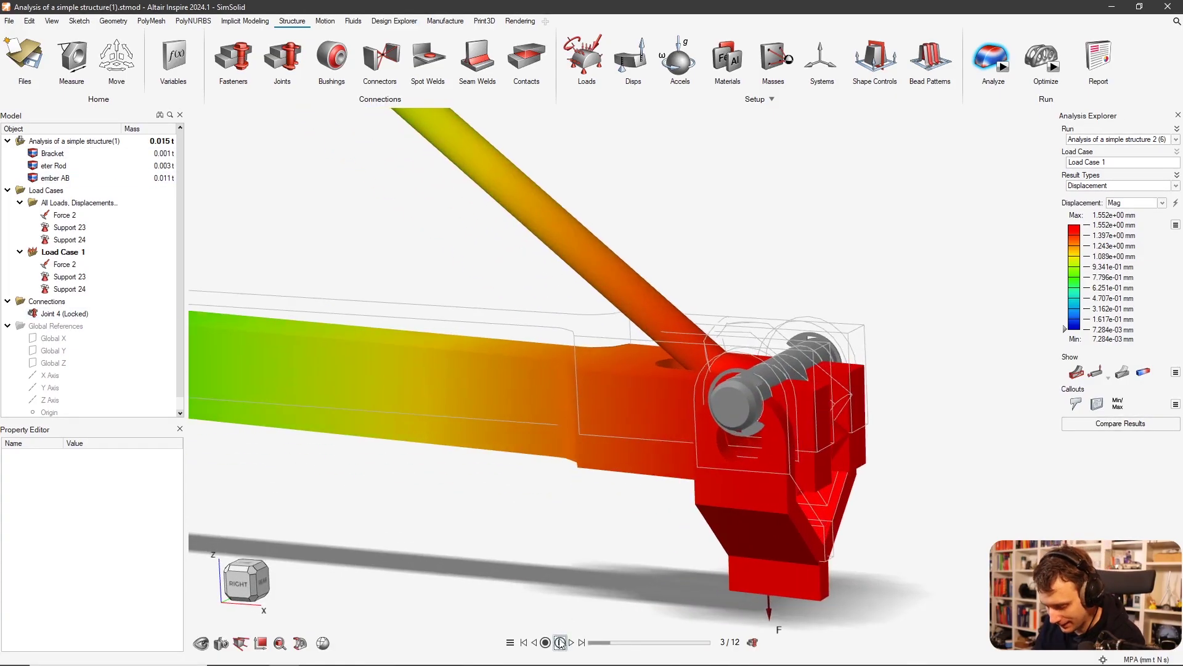
Resume the animation, then jump to the fully deformed final frame and back to the first
{"action": "left_click", "coordinate": [561, 643]}
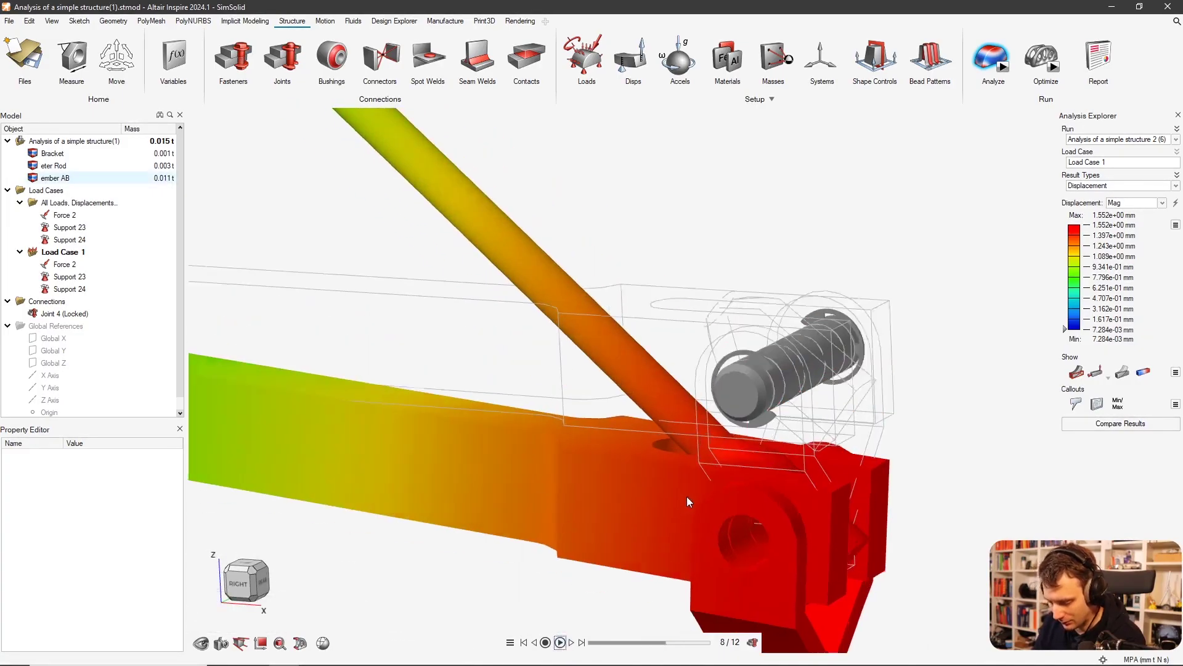
{"action": "scroll", "coordinate": [701, 495], "scroll_direction": "down", "scroll_amount": 5}
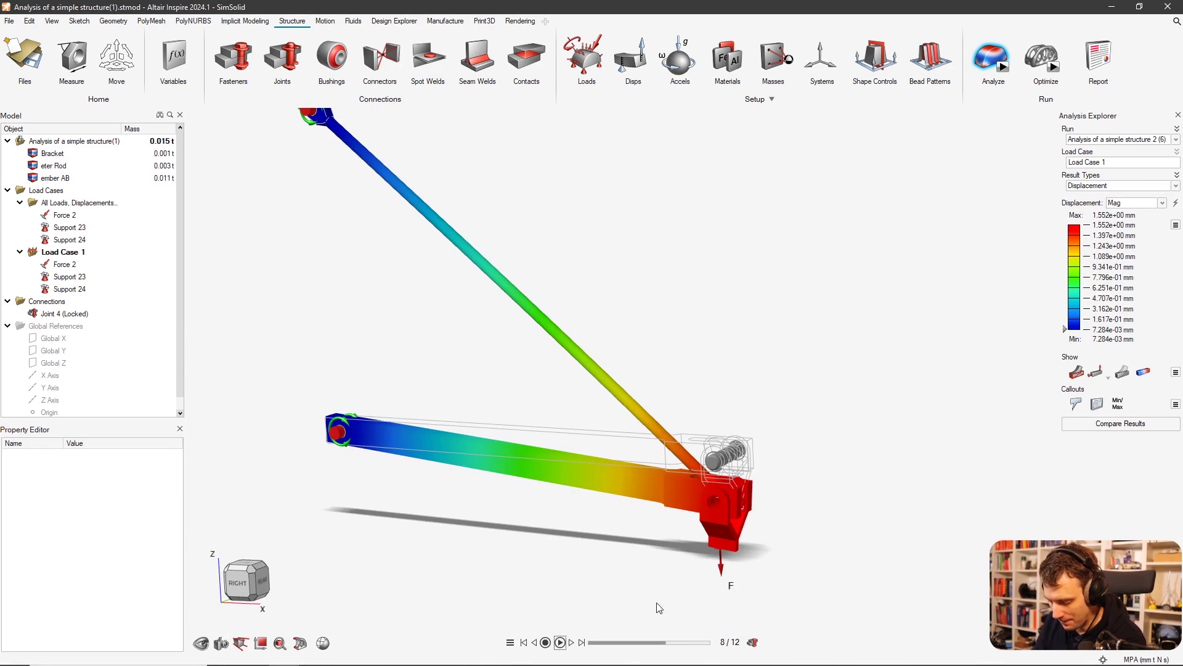
{"action": "left_click", "coordinate": [581, 642]}
{"action": "left_click", "coordinate": [524, 643]}
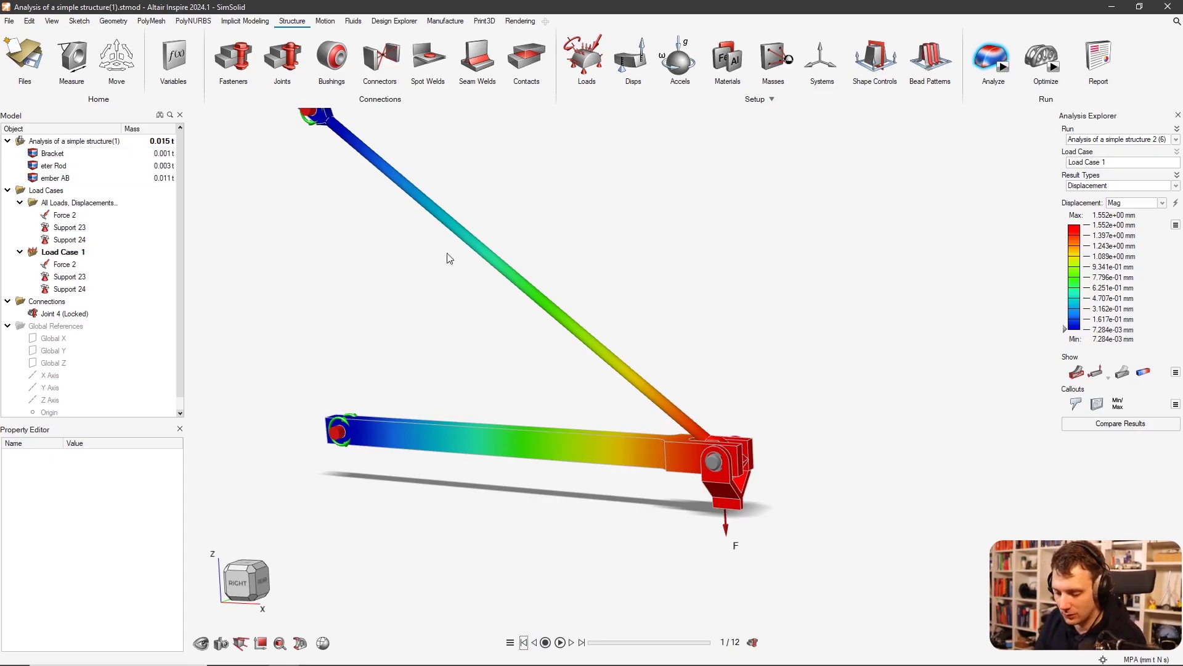
Orbit and pan the structure to a square side view
{"action": "right_click_drag", "start_coordinate": [553, 437], "coordinate": [673, 448]}
{"action": "middle_click_drag", "start_coordinate": [674, 448], "coordinate": [791, 448]}
{"action": "scroll", "coordinate": [791, 448], "scroll_direction": "down", "scroll_amount": 2}
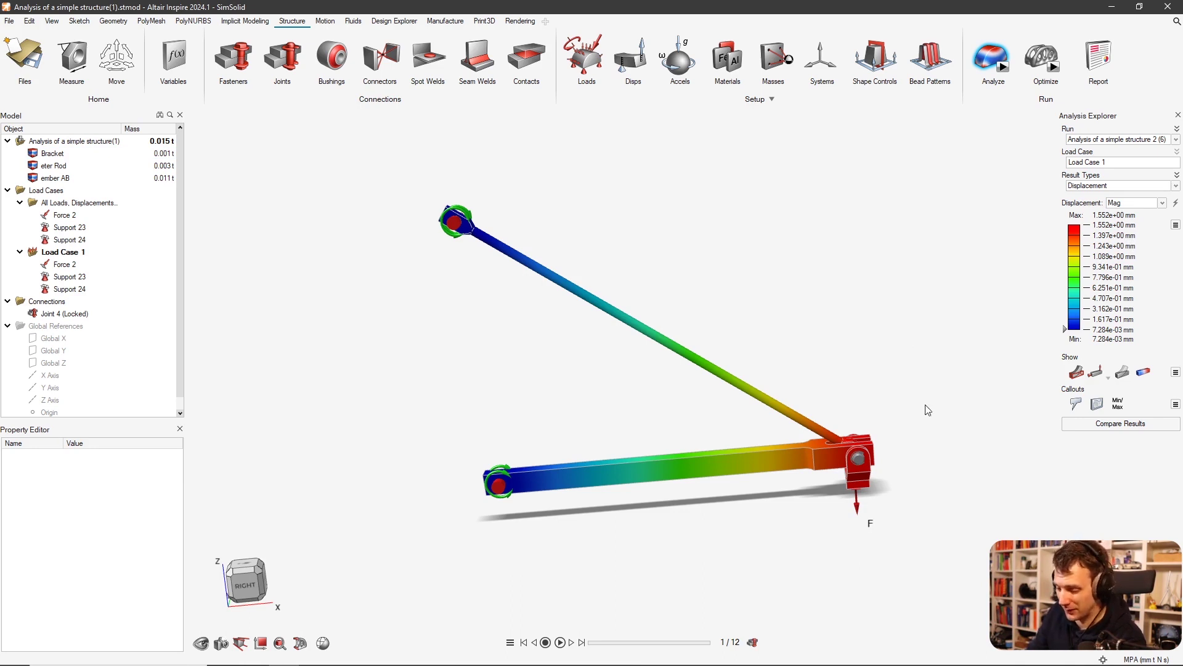
{"action": "mouse_move", "coordinate": [933, 397]}
{"action": "right_mouse_down"}
{"action": "mouse_move", "coordinate": [834, 319]}
{"action": "mouse_move", "coordinate": [825, 362]}
{"action": "right_mouse_up"}
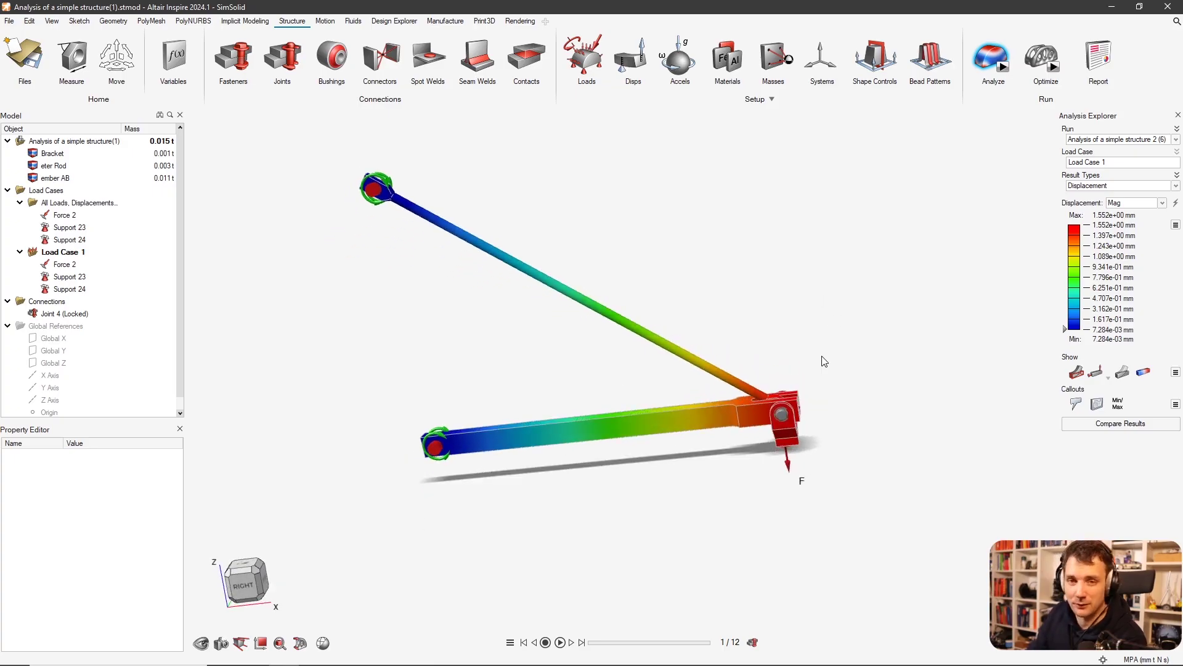
{"action": "middle_click_drag", "start_coordinate": [756, 356], "coordinate": [756, 370]}
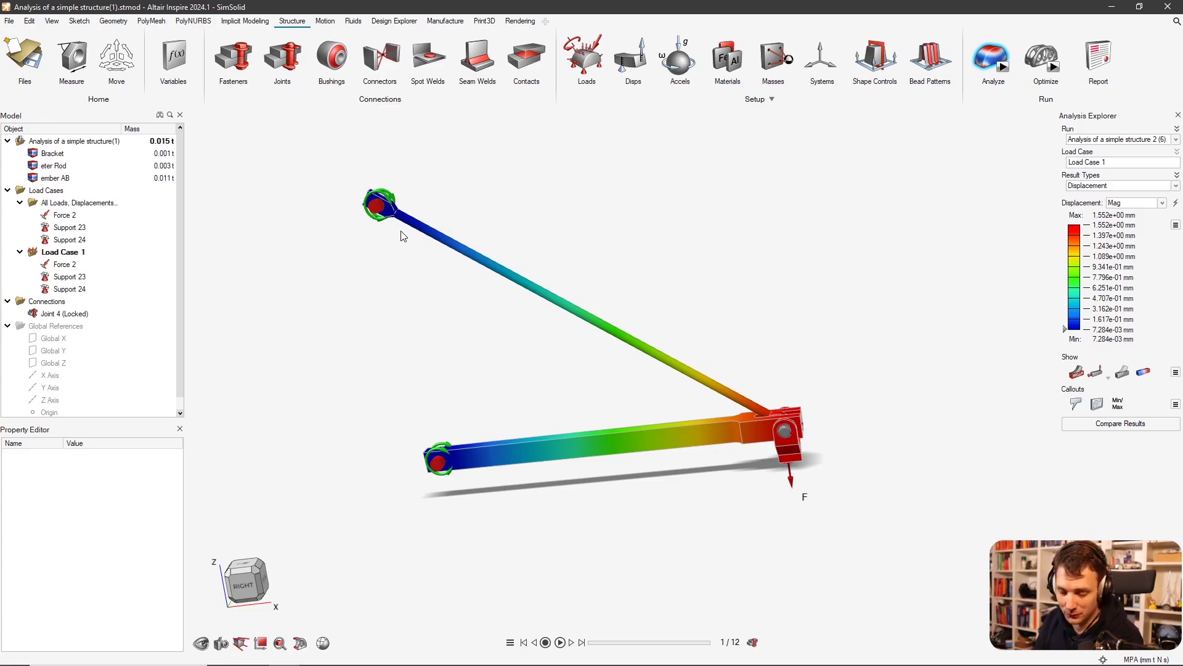
{"action": "middle_click_drag", "start_coordinate": [491, 253], "coordinate": [514, 205]}
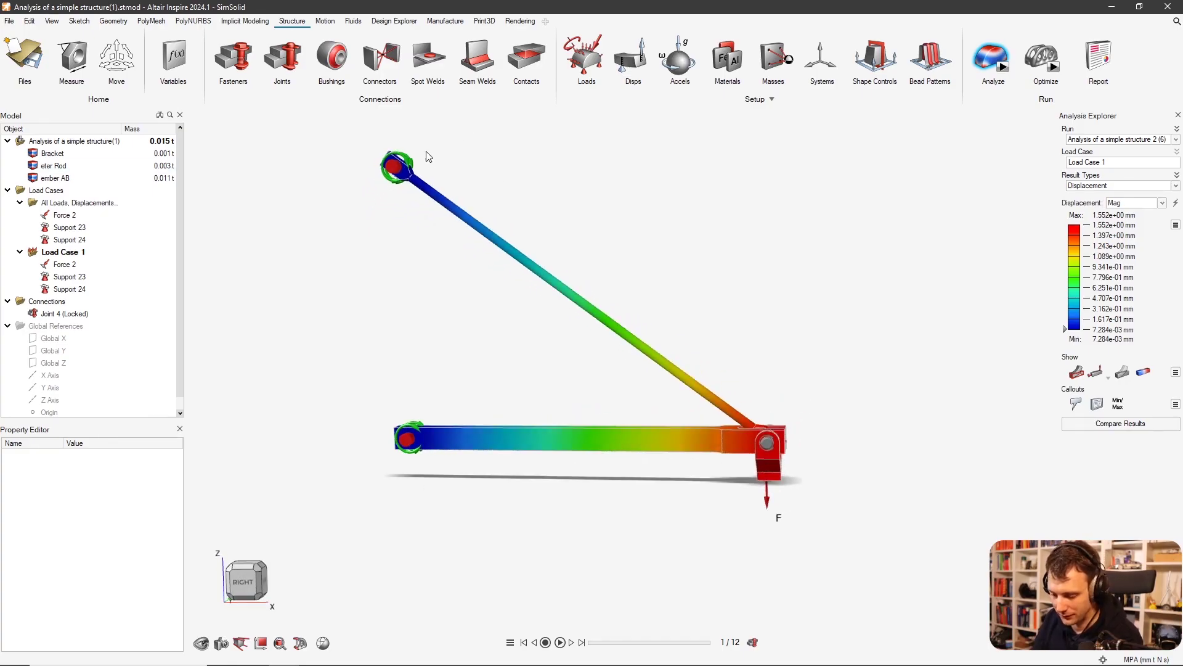
Close the displacement results and open the support reaction forces table
{"action": "mouse_move", "coordinate": [982, 44]}
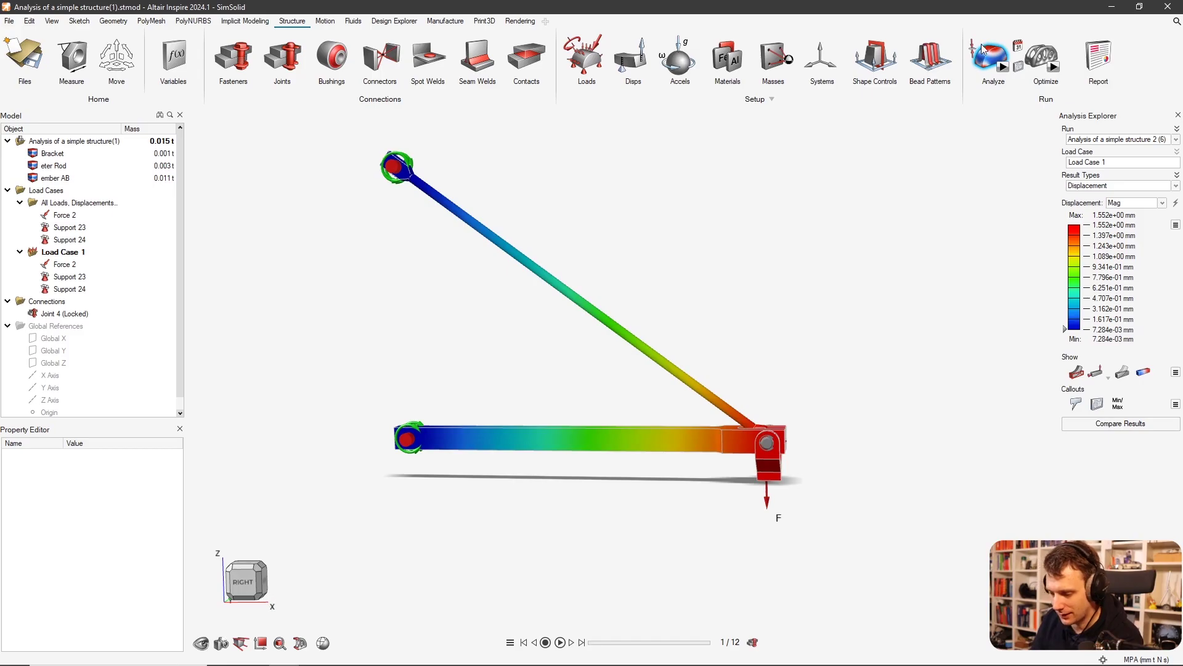
{"action": "left_click", "coordinate": [982, 50]}
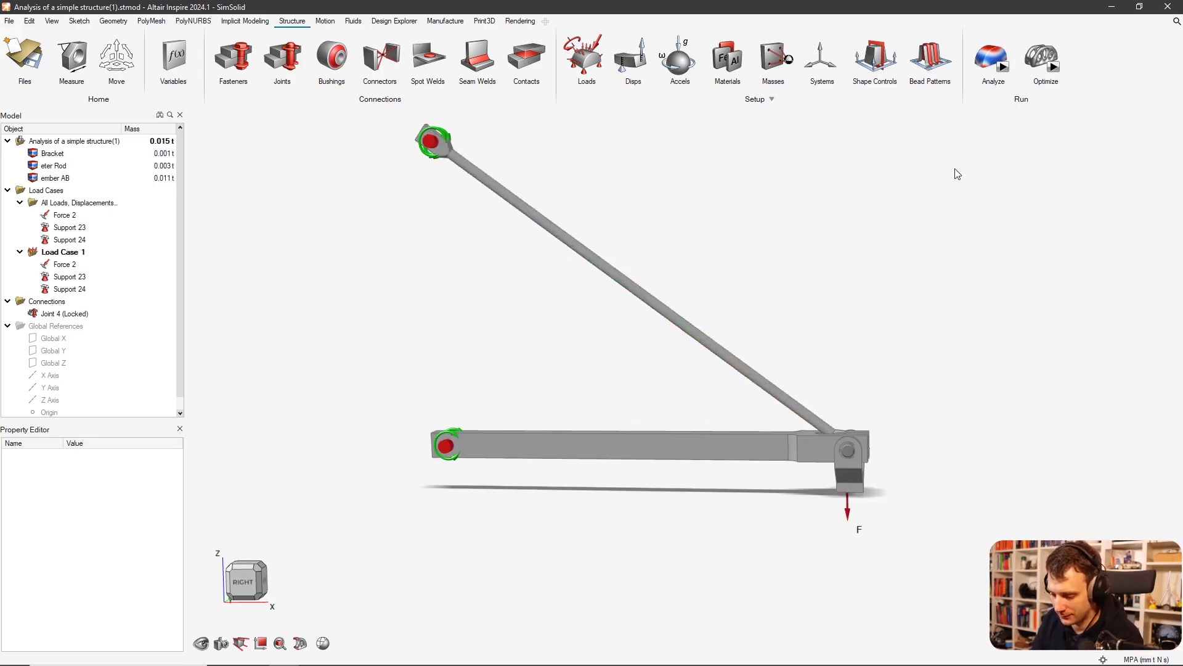
{"action": "left_click", "coordinate": [973, 49]}
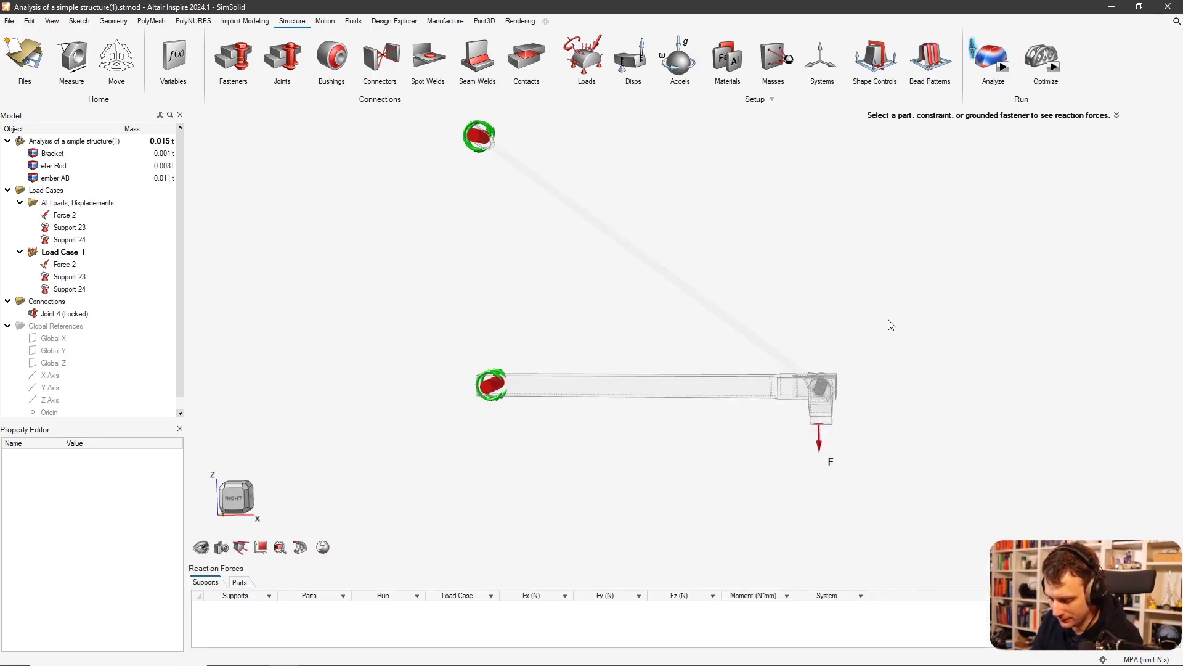
Show Support 24's reactions and add a total force Magnitude column to the table
{"action": "left_click", "coordinate": [492, 388]}
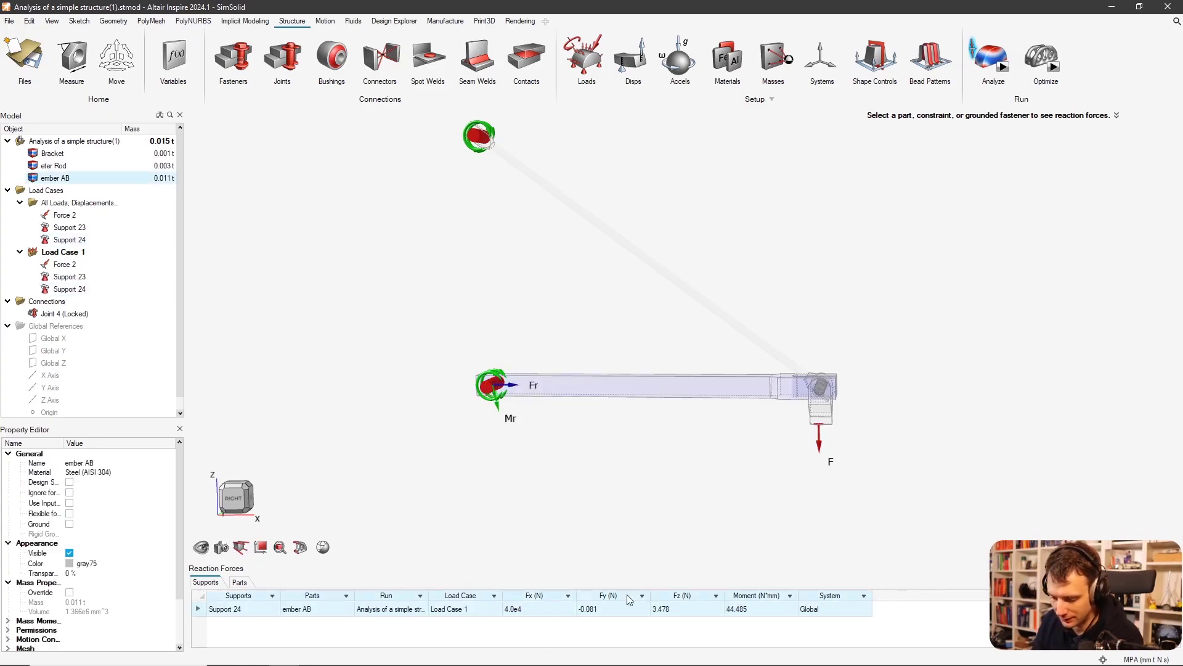
{"action": "right_click", "coordinate": [941, 601]}
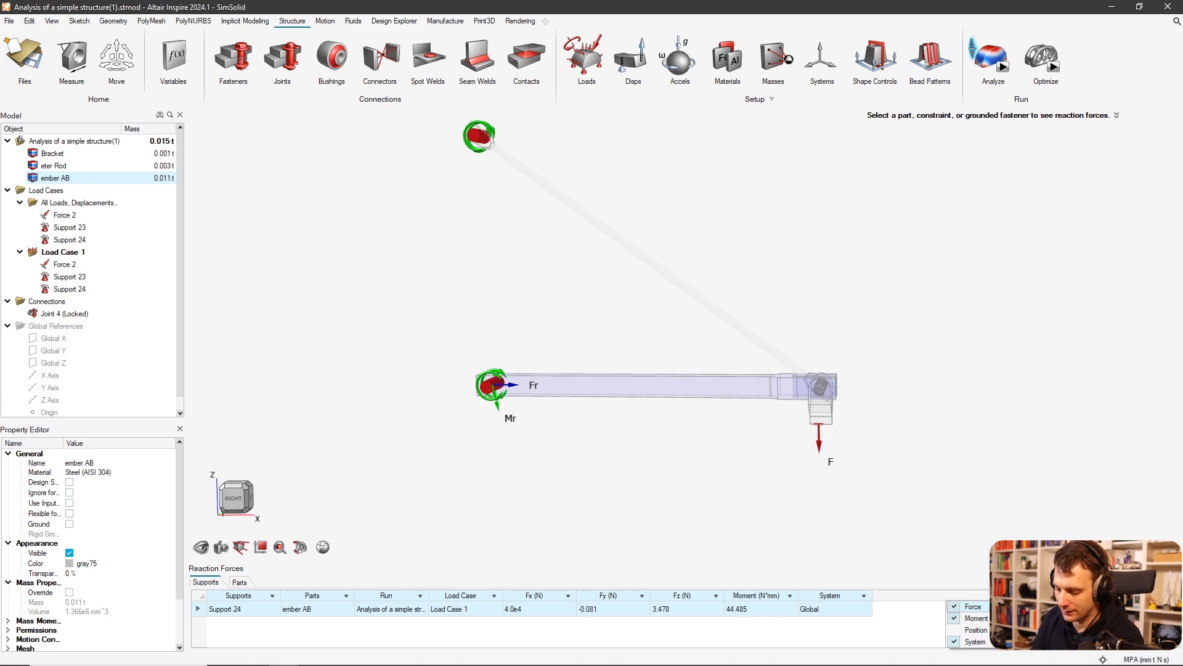
{"action": "left_click", "coordinate": [973, 606]}
{"action": "left_click", "coordinate": [777, 622]}
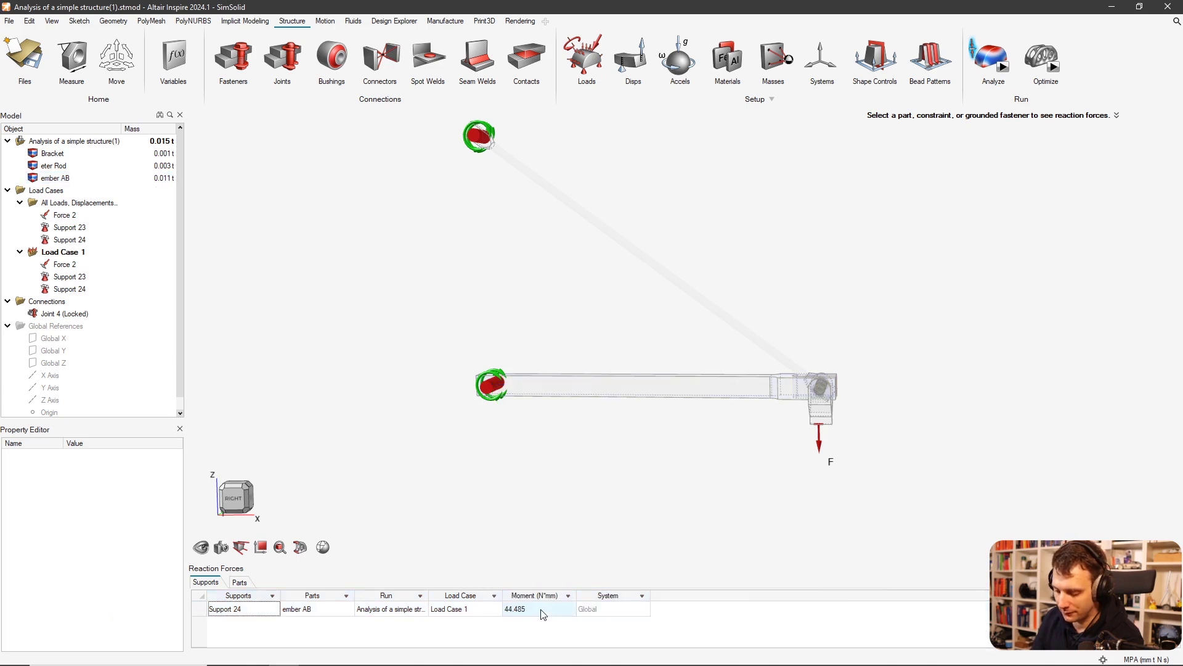
{"action": "right_click", "coordinate": [710, 600]}
{"action": "left_click", "coordinate": [736, 603]}
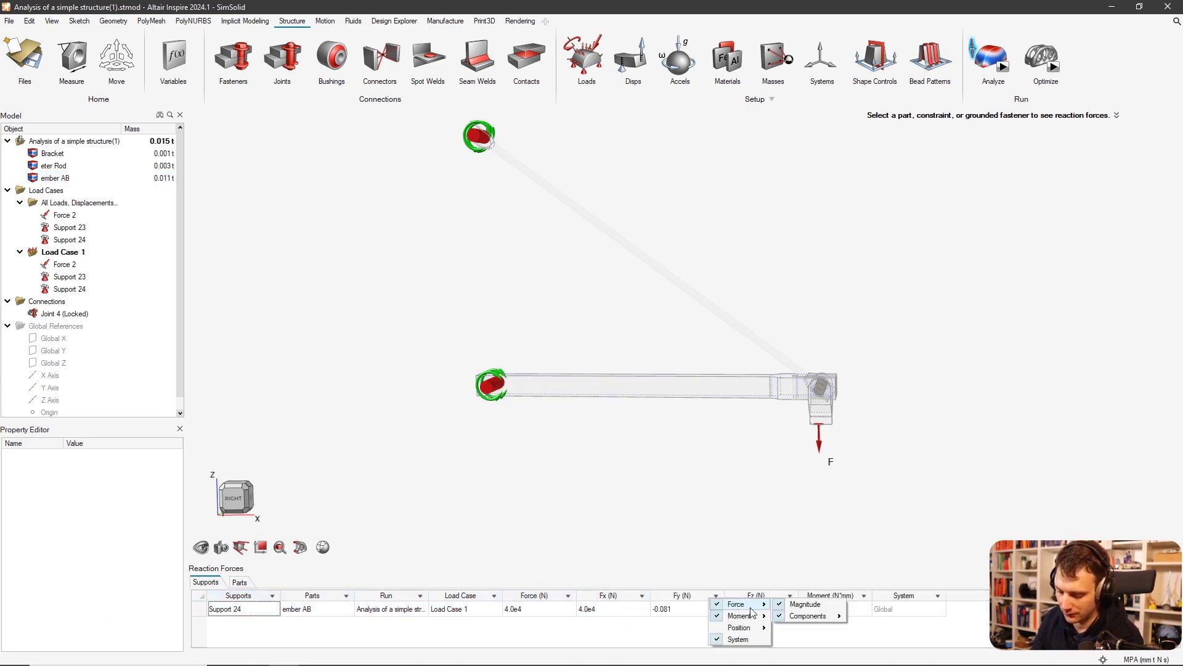
{"action": "left_click", "coordinate": [922, 634]}
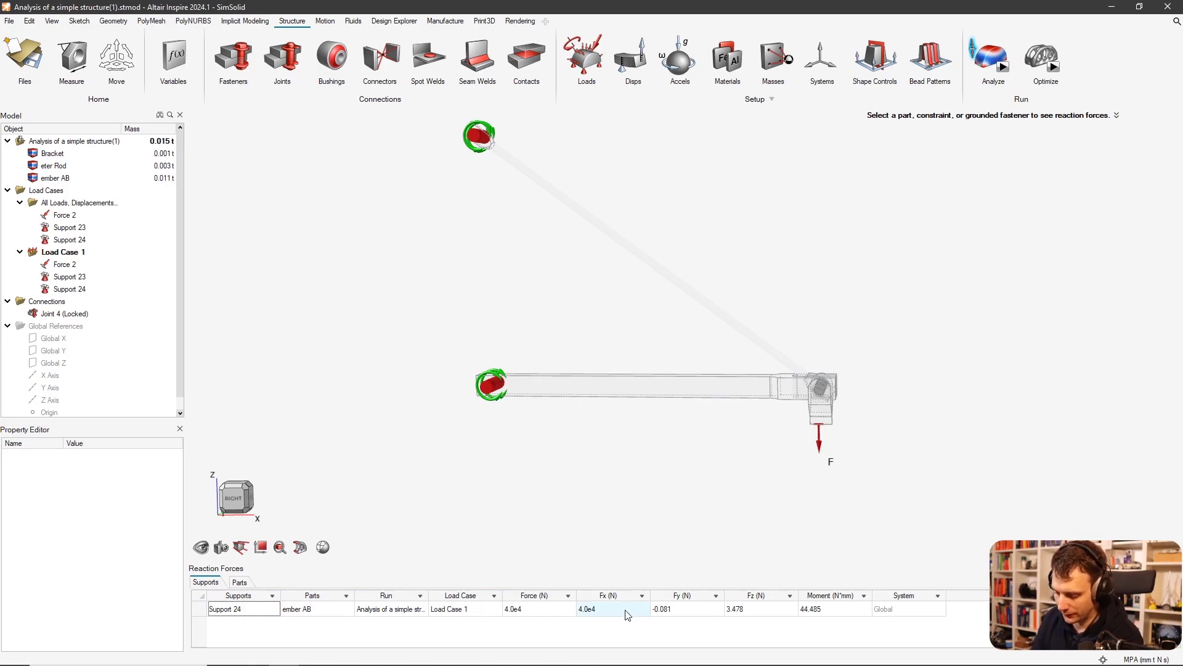
Reselect Support 24 (4.0e4 N) and orbit in to inspect that end of the beam
{"action": "left_click", "coordinate": [496, 401]}
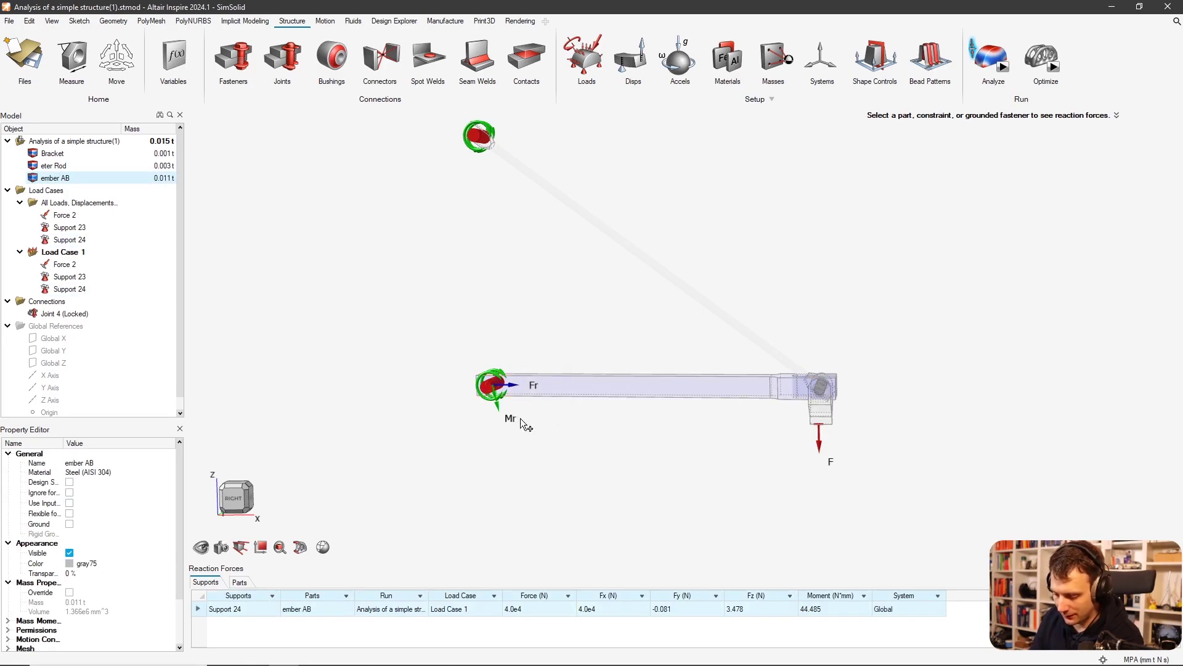
{"action": "scroll", "coordinate": [508, 368], "scroll_direction": "up", "scroll_amount": 6}
{"action": "middle_click_drag", "start_coordinate": [516, 402], "coordinate": [542, 431]}
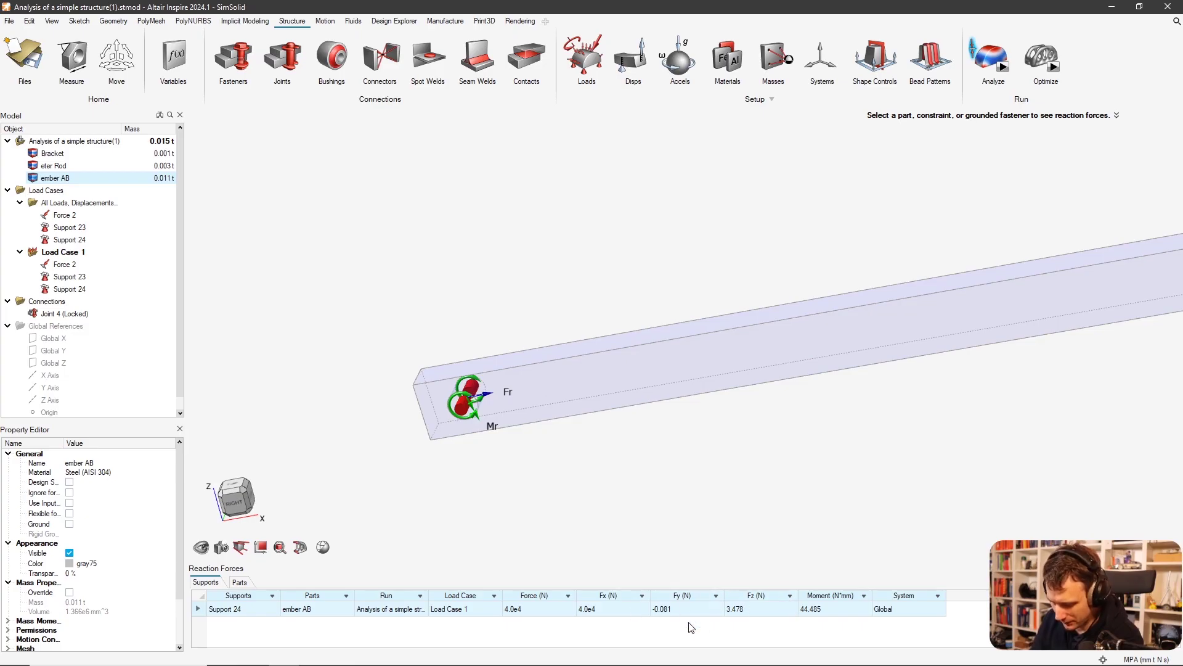
{"action": "scroll", "coordinate": [432, 401], "scroll_direction": "down", "scroll_amount": 6}
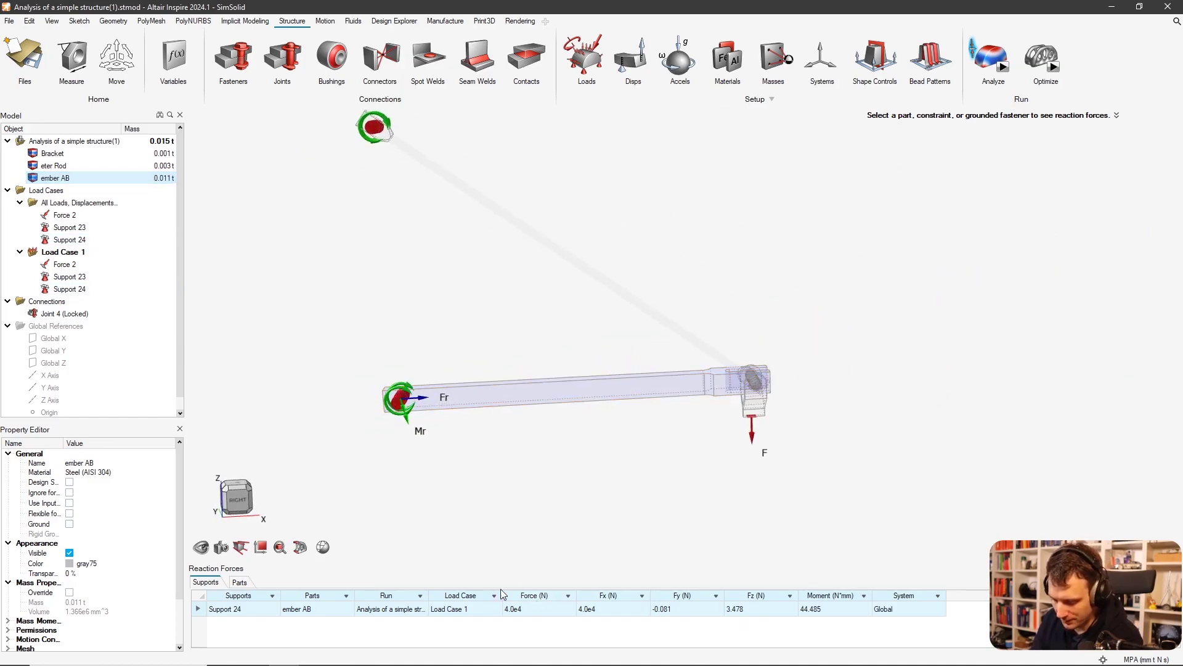
Circle F_Ax = +40kN in green on the Paint sketch
{"action": "key", "text": "alt+Tab"}
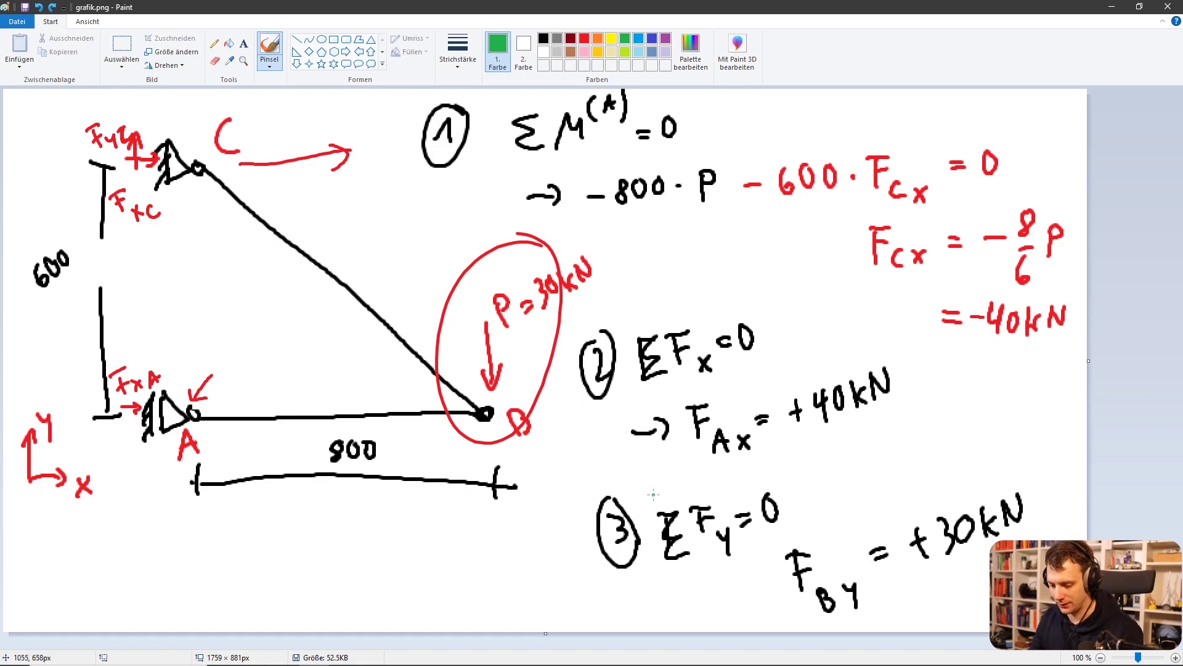
{"action": "mouse_move", "coordinate": [900, 348]}
{"action": "left_mouse_down"}
{"action": "mouse_move", "coordinate": [808, 364]}
{"action": "mouse_move", "coordinate": [656, 438]}
{"action": "mouse_move", "coordinate": [889, 436]}
{"action": "mouse_move", "coordinate": [899, 359]}
{"action": "mouse_move", "coordinate": [872, 356]}
{"action": "left_mouse_up"}
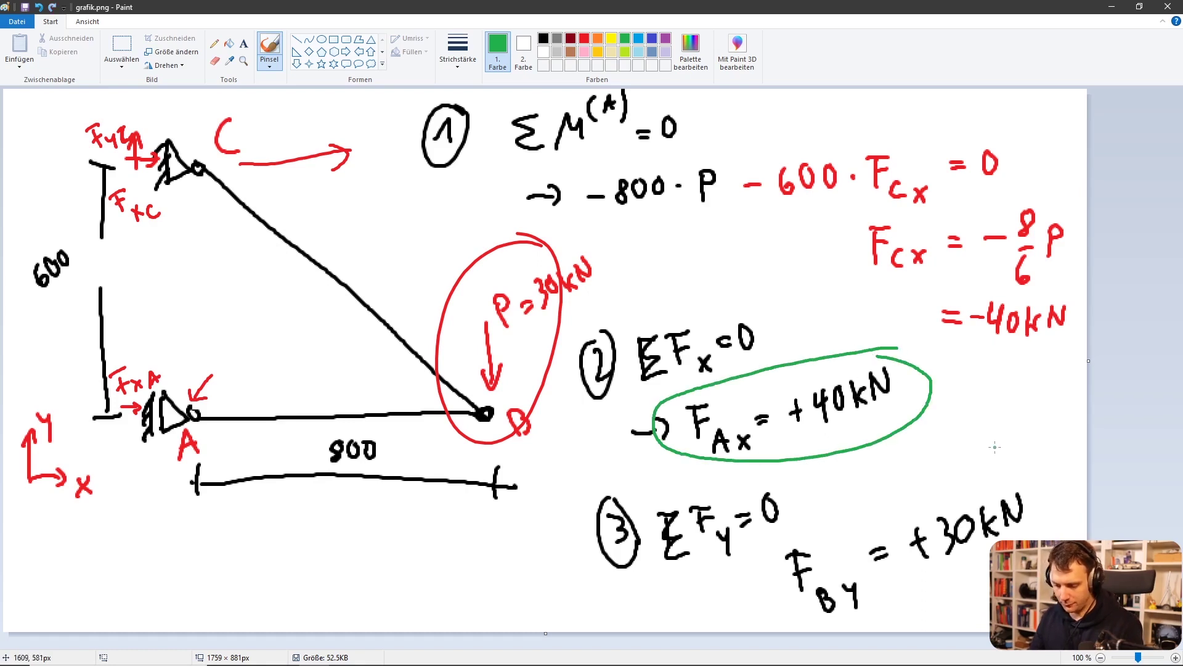
{"action": "key", "text": "alt+Tab"}
Show the reactions at the rod's Support 23 in Inspire, then return to Paint
{"action": "middle_click_drag", "start_coordinate": [369, 272], "coordinate": [462, 401]}
{"action": "scroll", "coordinate": [445, 277], "scroll_direction": "up", "scroll_amount": 4}
{"action": "left_click", "coordinate": [501, 292]}
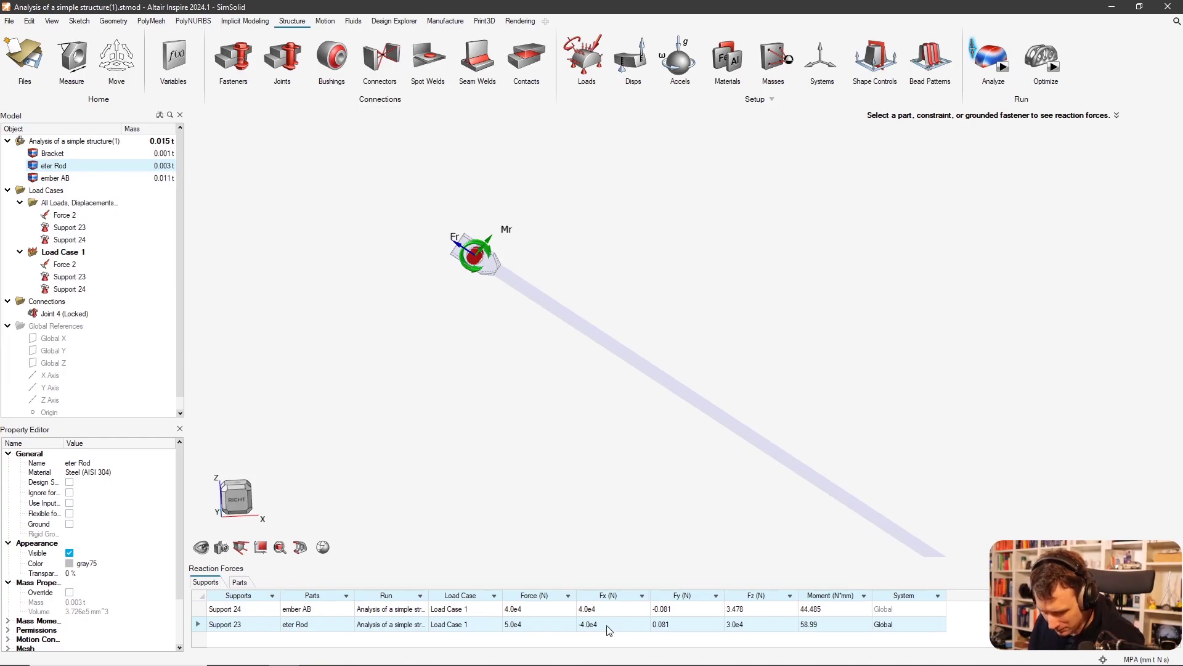
{"action": "key", "text": "alt+Tab"}
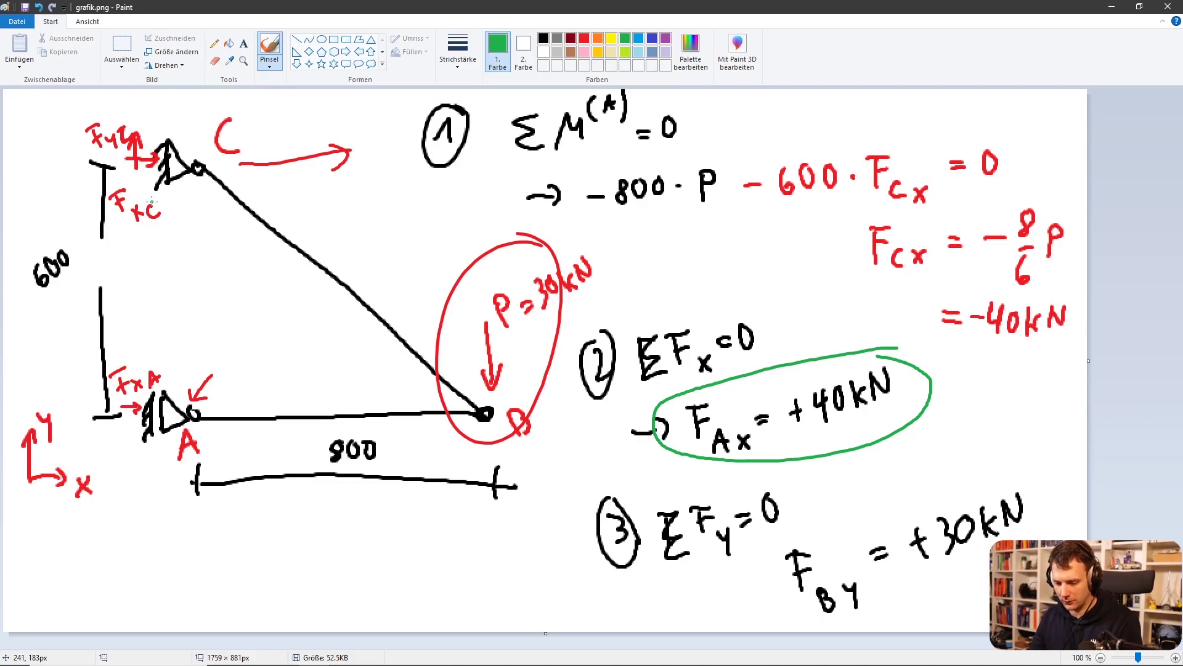
Ring =-40kN and +30kN in green, then return to Inspire's reaction table
{"action": "mouse_move", "coordinate": [1048, 288]}
{"action": "left_mouse_down"}
{"action": "mouse_move", "coordinate": [903, 327]}
{"action": "mouse_move", "coordinate": [1078, 338]}
{"action": "mouse_move", "coordinate": [1003, 302]}
{"action": "left_mouse_up"}
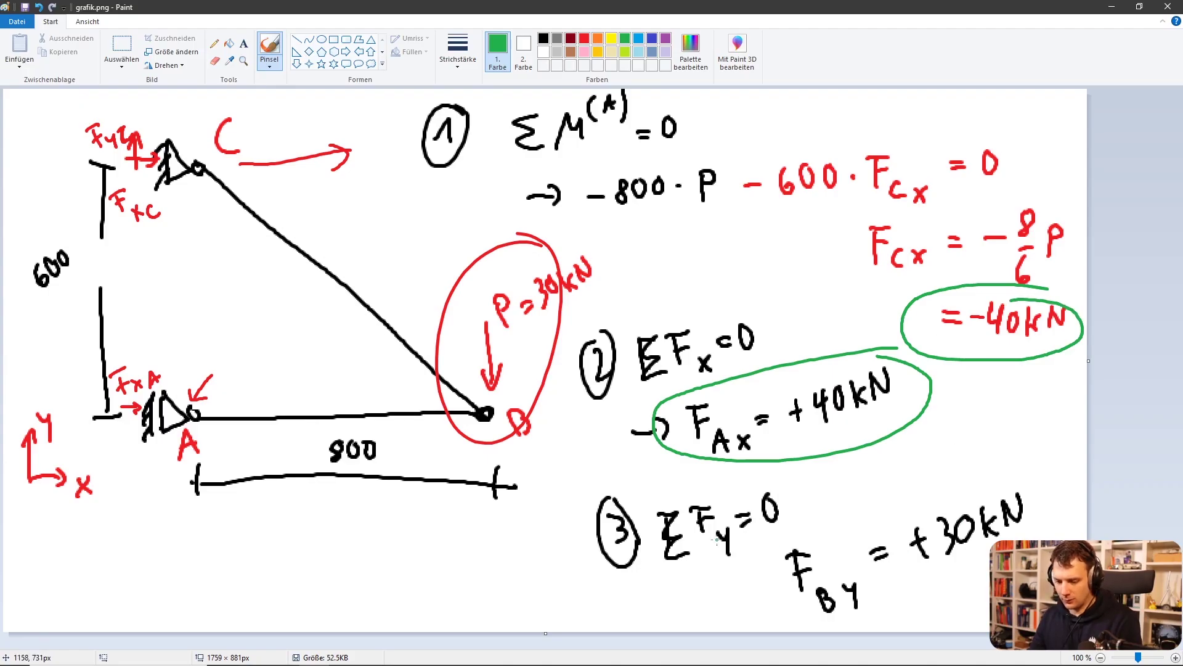
{"action": "left_click_drag", "start_coordinate": [1028, 480], "coordinate": [908, 585]}
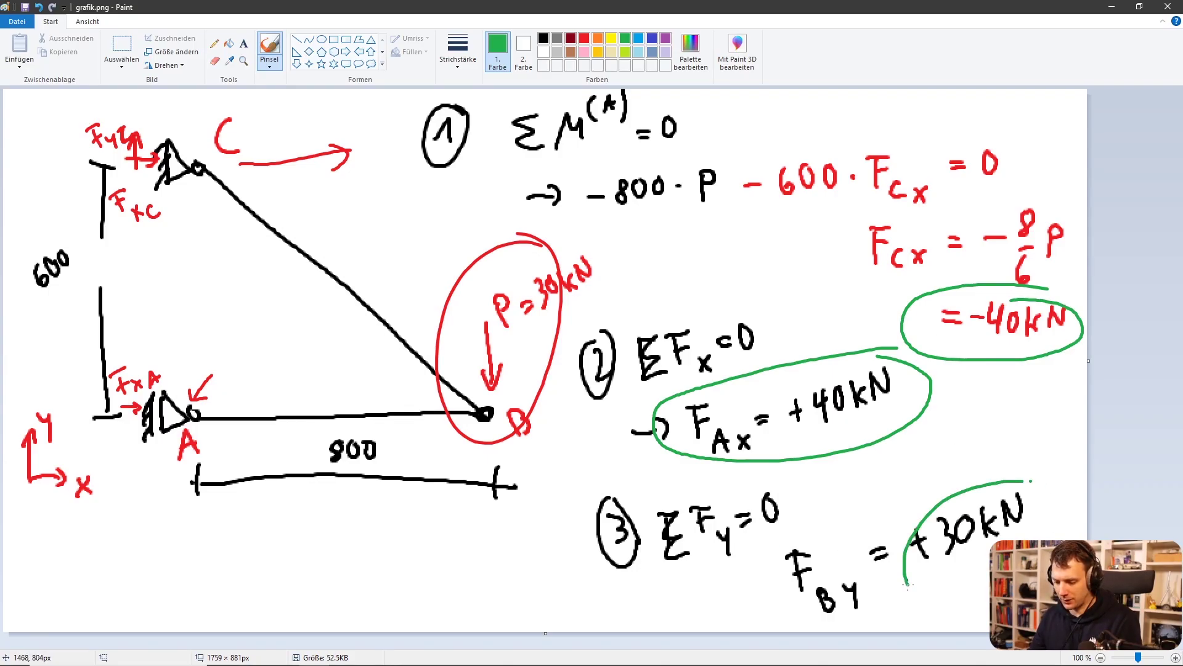
{"action": "key", "text": "alt+Tab"}
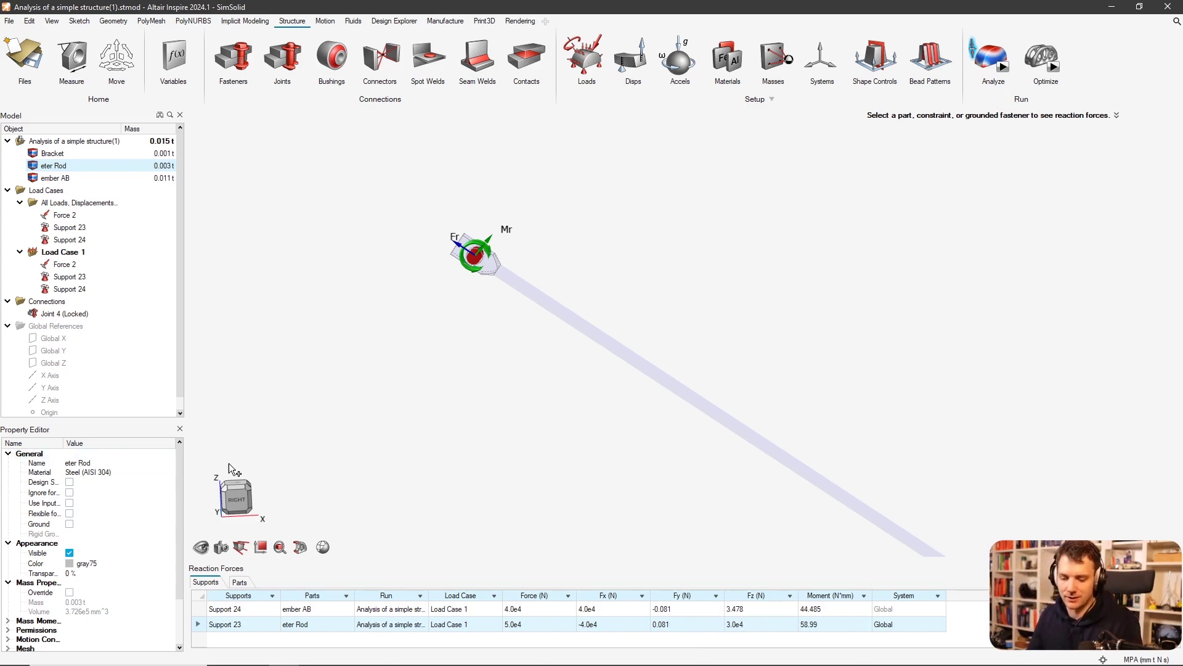
Zoom out to the whole structure, then circle the sketch's y-axis label in green
{"action": "scroll", "coordinate": [373, 401], "scroll_direction": "down", "scroll_amount": 2}
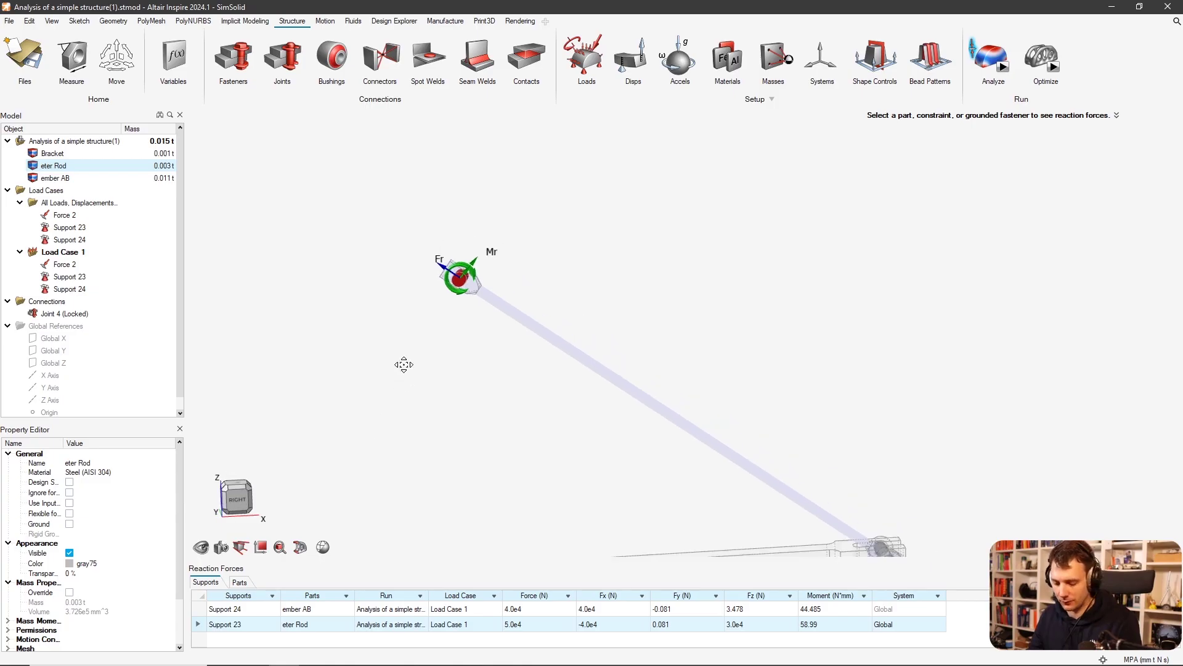
{"action": "right_click_drag", "start_coordinate": [404, 365], "coordinate": [401, 330]}
{"action": "key", "text": "alt+Tab"}
{"action": "mouse_move", "coordinate": [53, 397]}
{"action": "left_mouse_down"}
{"action": "mouse_move", "coordinate": [40, 396]}
{"action": "mouse_move", "coordinate": [48, 447]}
{"action": "mouse_move", "coordinate": [25, 398]}
{"action": "left_mouse_up"}
{"action": "key", "text": "alt+Tab"}
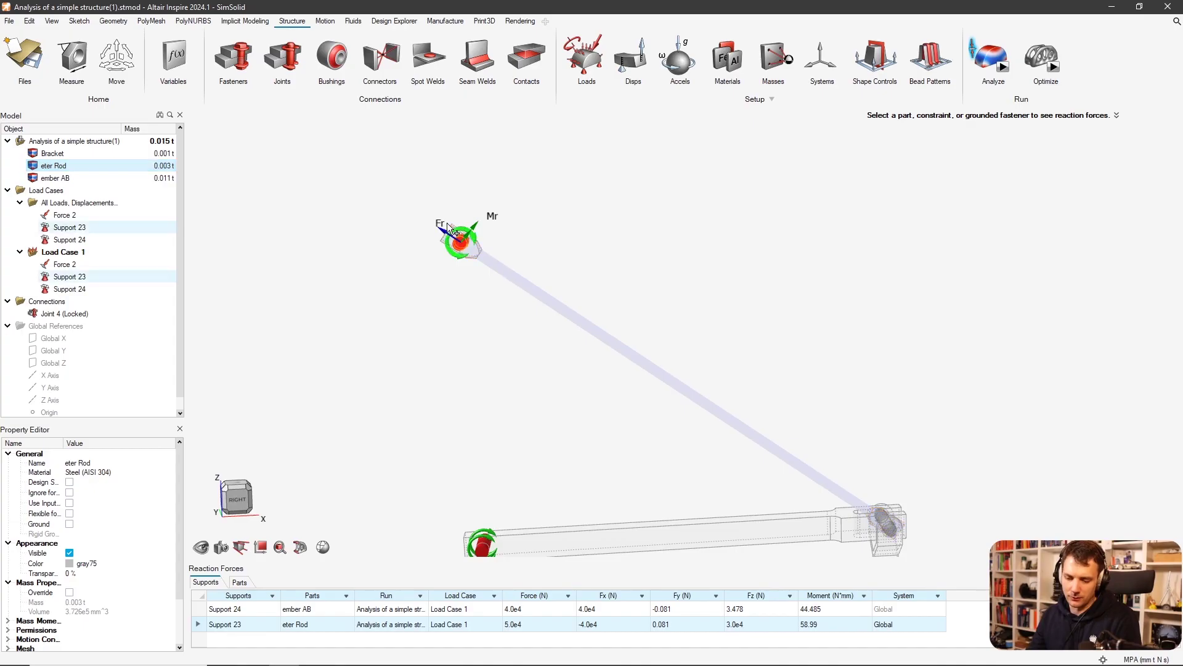
Inspect the top support's reaction arrows, repositioning the bracket and load F in view
{"action": "mouse_move", "coordinate": [461, 242]}
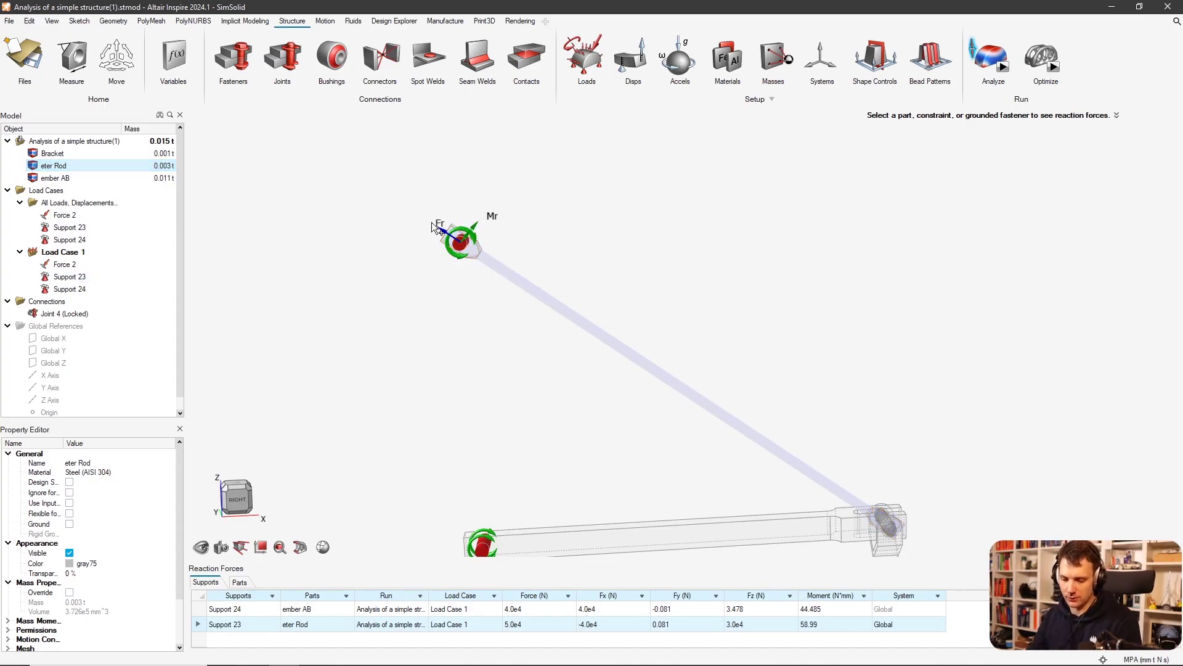
{"action": "right_click_drag", "start_coordinate": [682, 326], "coordinate": [650, 251]}
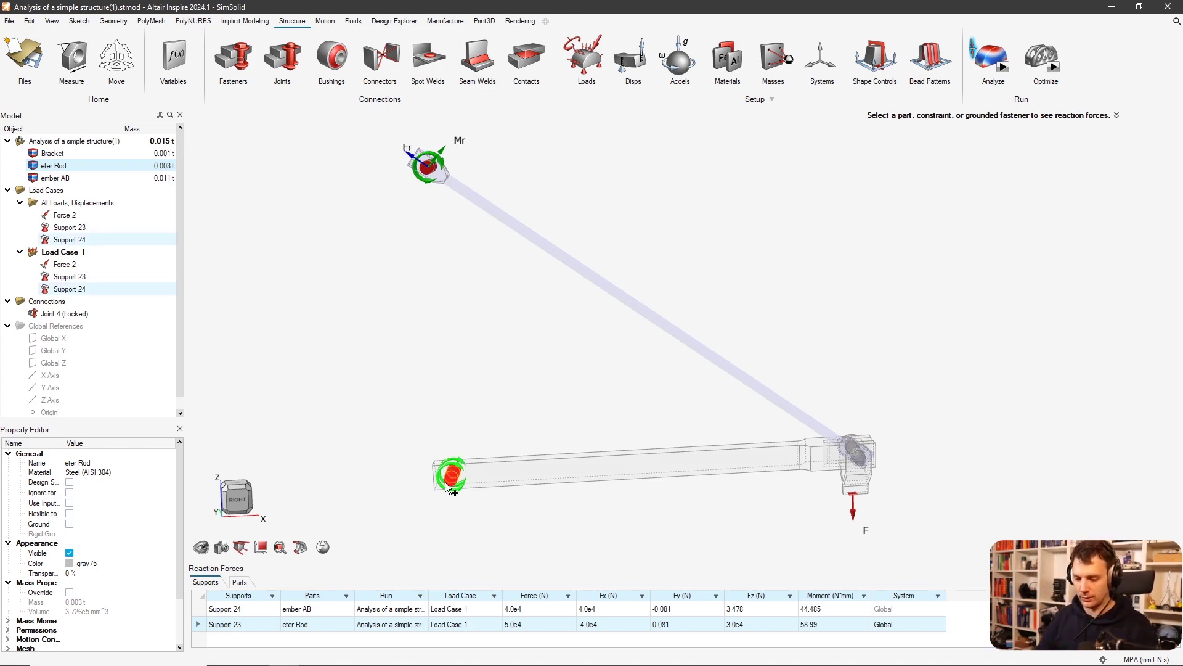
{"action": "scroll", "coordinate": [626, 387], "scroll_direction": "down", "scroll_amount": 1}
{"action": "scroll", "coordinate": [626, 387], "scroll_direction": "down", "scroll_amount": 1}
{"action": "right_click_drag", "start_coordinate": [626, 387], "coordinate": [703, 353]}
{"action": "middle_click_drag", "start_coordinate": [631, 342], "coordinate": [693, 360]}
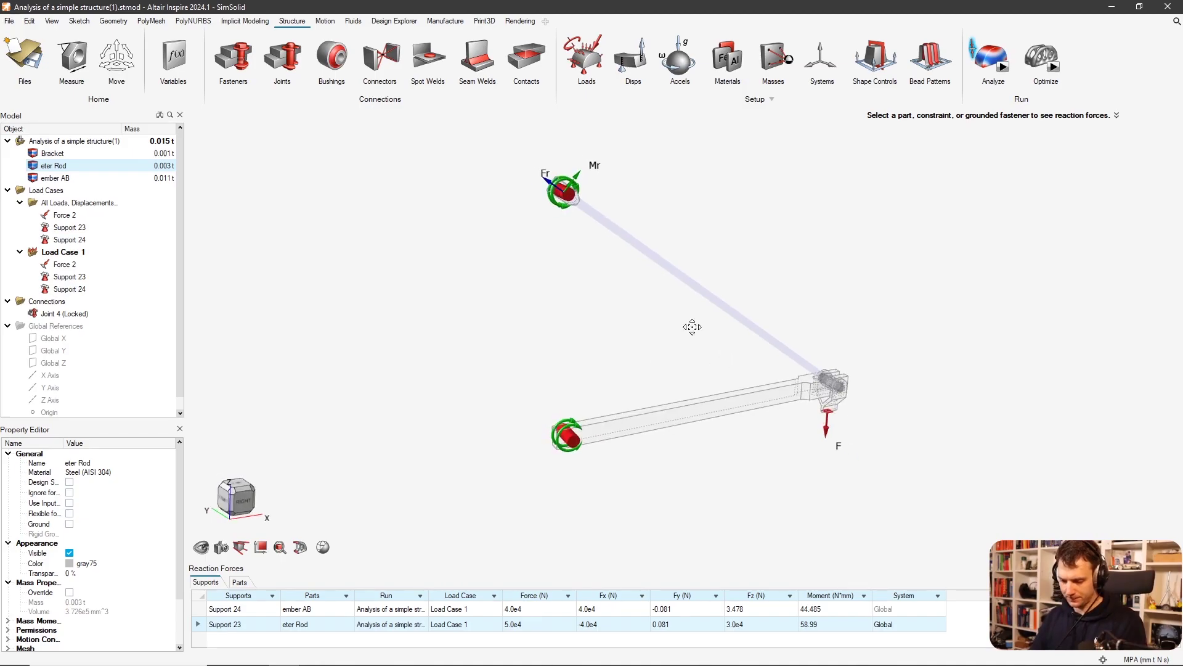
{"action": "right_click_drag", "start_coordinate": [692, 328], "coordinate": [601, 313]}
{"action": "middle_click_drag", "start_coordinate": [600, 313], "coordinate": [592, 325]}
{"action": "key", "text": "alt+Tab"}
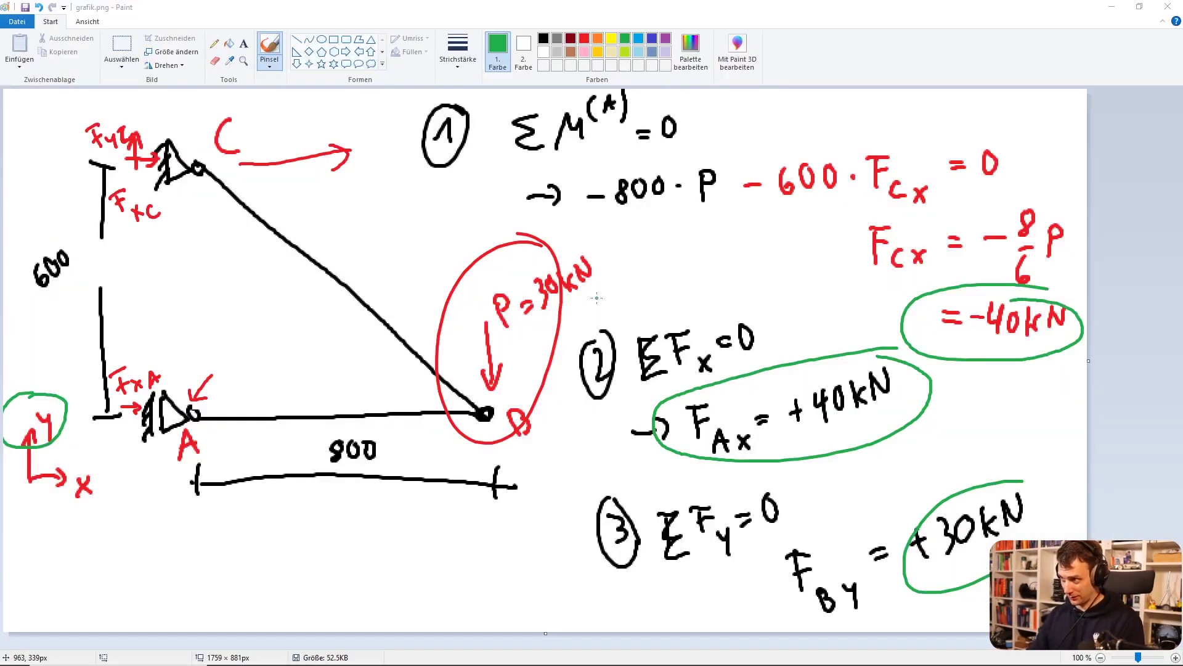
Check the book's 40 kN and 50 kN answers in Example 1.8-1.pdf, then return to Inspire
{"action": "key", "text": "alt+Tab"}
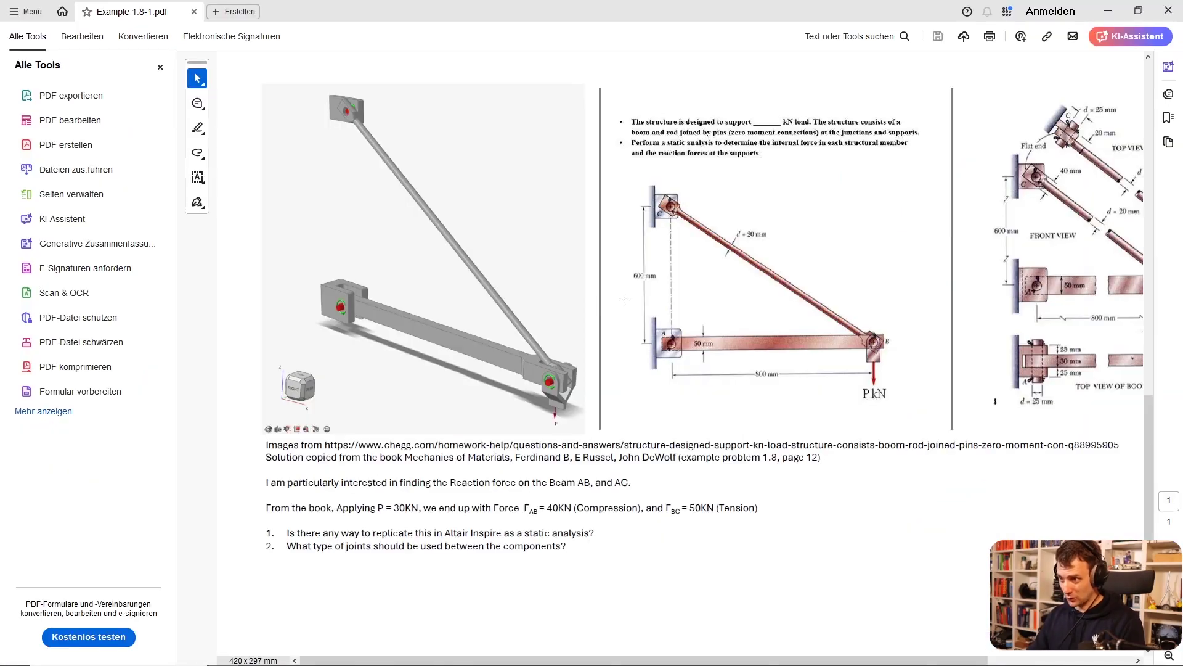
{"action": "scroll", "coordinate": [1093, 409], "scroll_direction": "up", "scroll_amount": 2, "text": "ctrl"}
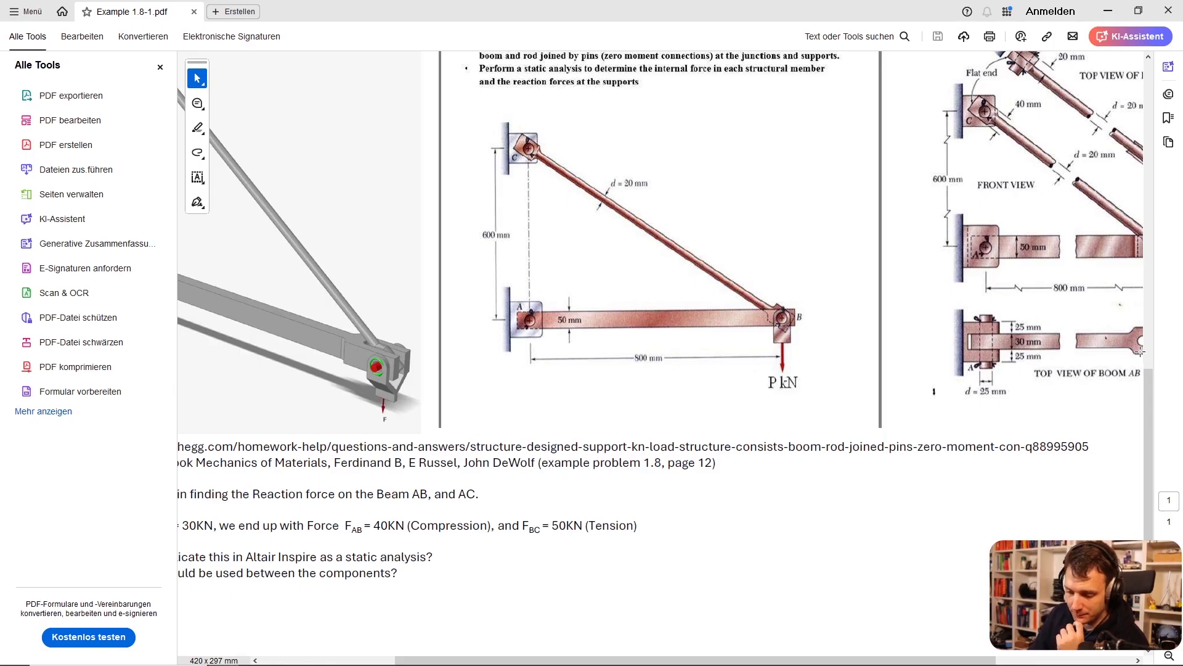
{"action": "left_click_drag", "start_coordinate": [819, 658], "coordinate": [683, 662]}
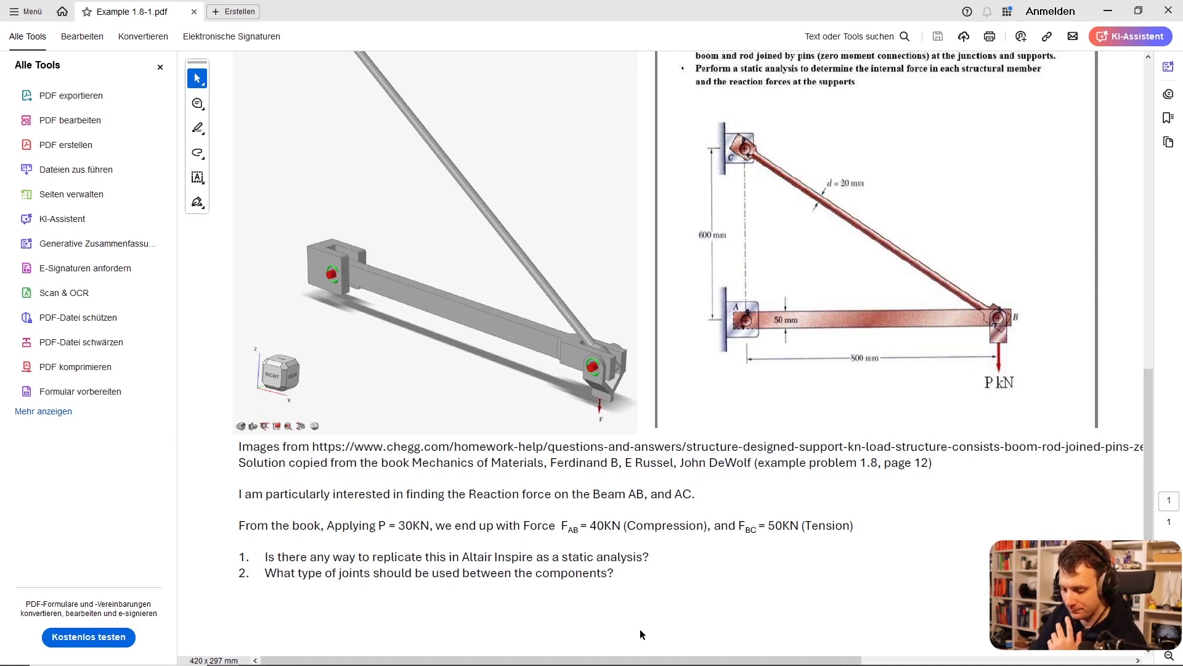
{"action": "scroll", "coordinate": [786, 500], "scroll_direction": "up", "scroll_amount": 2}
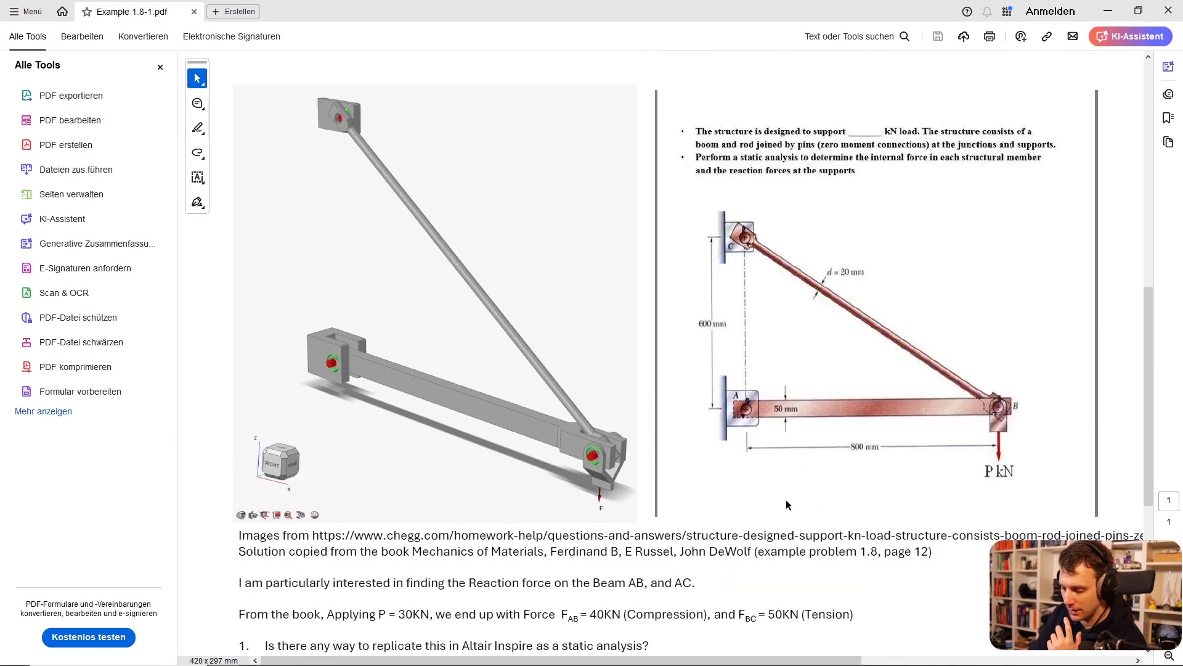
{"action": "scroll", "coordinate": [786, 499], "scroll_direction": "up", "scroll_amount": 2}
{"action": "scroll", "coordinate": [776, 503], "scroll_direction": "right", "scroll_amount": 5}
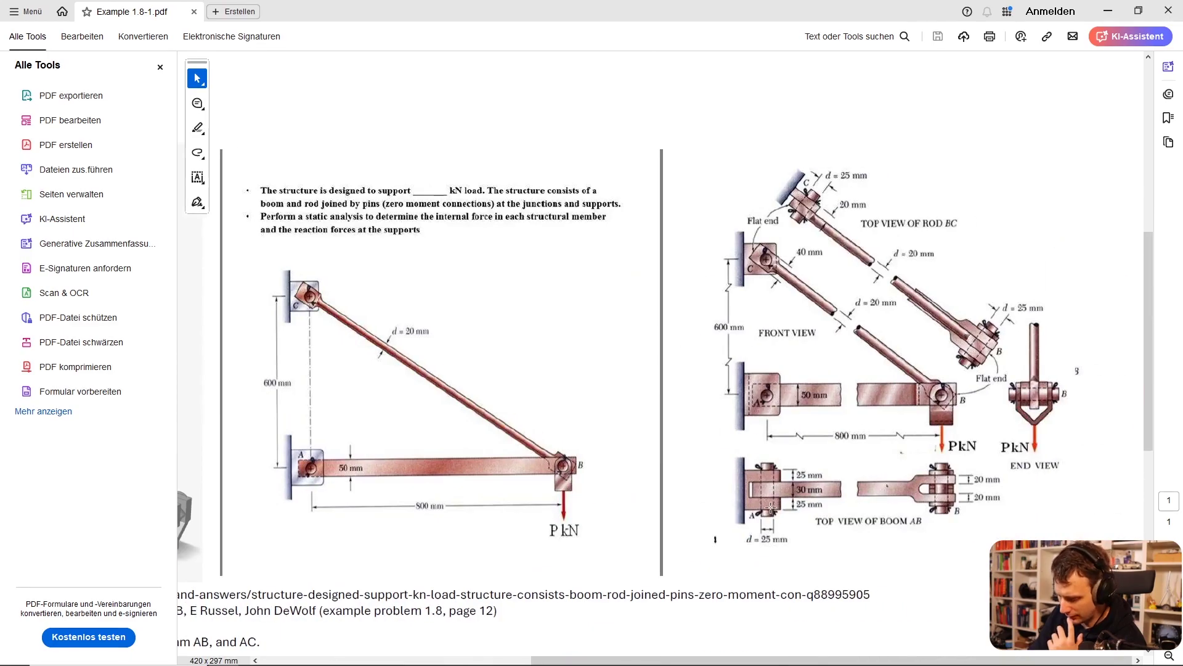
{"action": "scroll", "coordinate": [770, 507], "scroll_direction": "down", "scroll_amount": 3}
{"action": "scroll", "coordinate": [757, 508], "scroll_direction": "left", "scroll_amount": 2}
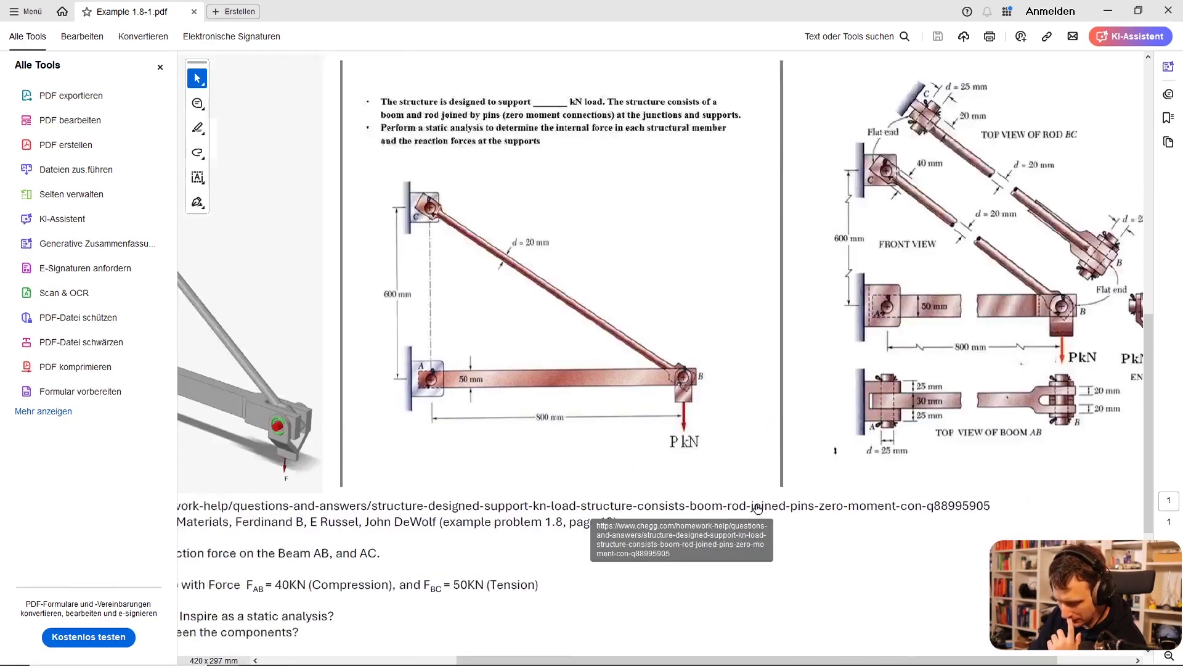
{"action": "scroll", "coordinate": [758, 508], "scroll_direction": "left", "scroll_amount": 2}
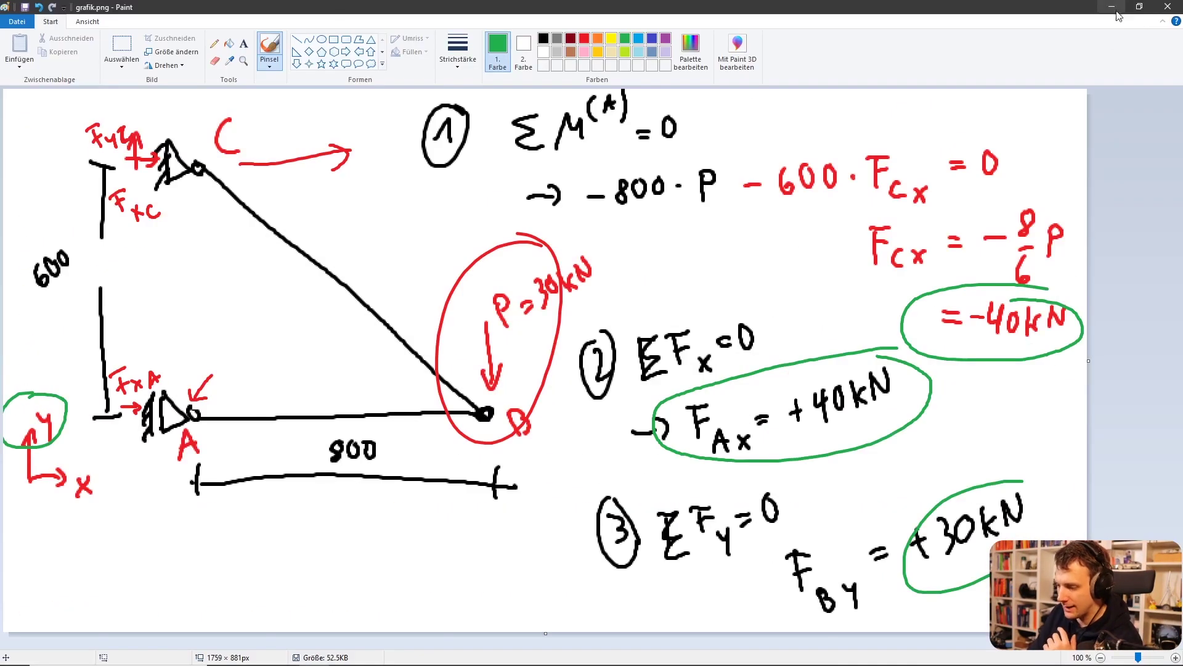
{"action": "left_click", "coordinate": [1107, 11]}
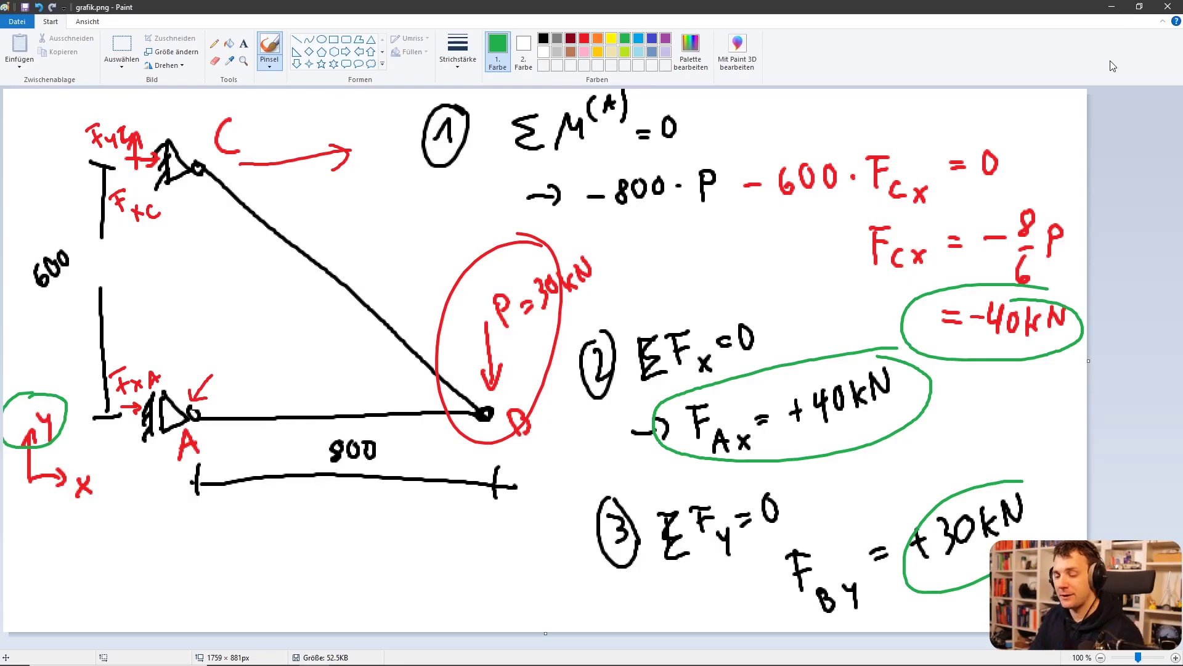
{"action": "key", "text": "alt+Tab"}
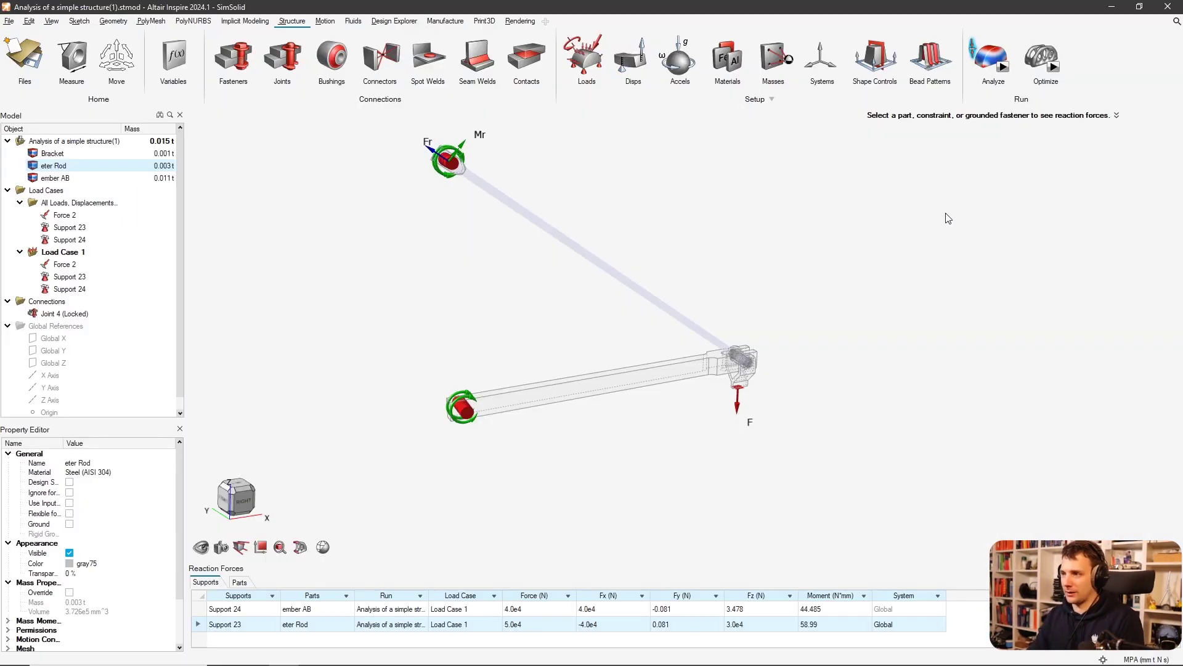